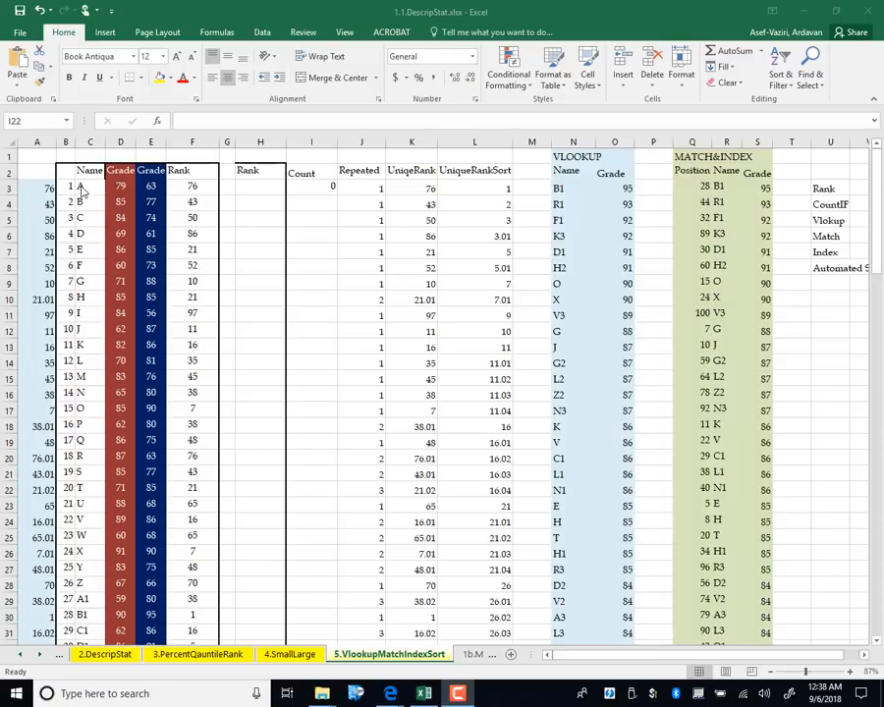
Select C3:E102, covering all 100 student names and both grade columns
{"action": "left_click_drag", "start_coordinate": [97, 187], "coordinate": [152, 579]}
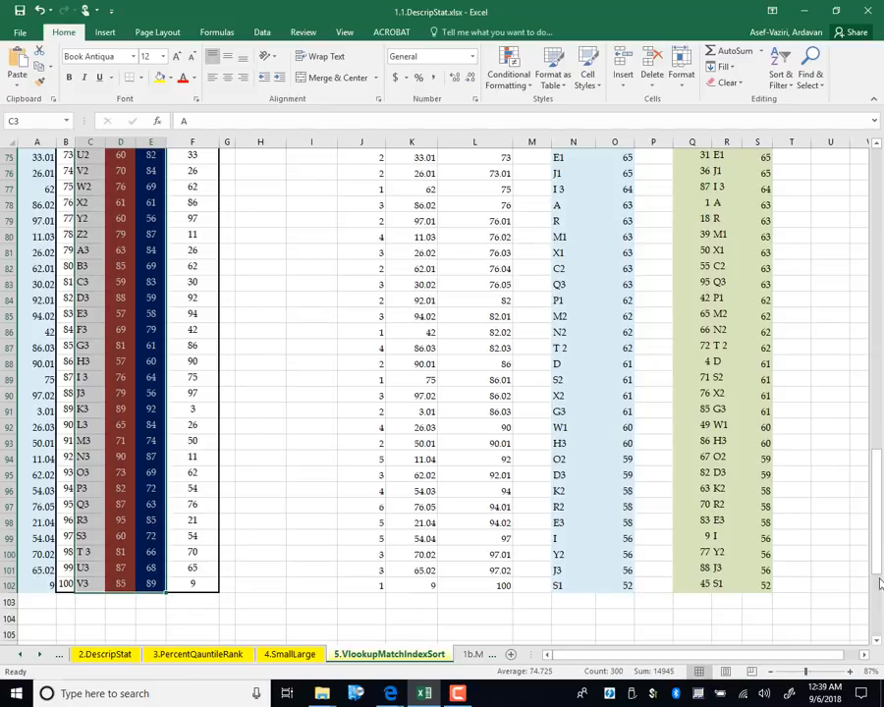
{"action": "left_click_drag", "start_coordinate": [877, 511], "coordinate": [878, 157]}
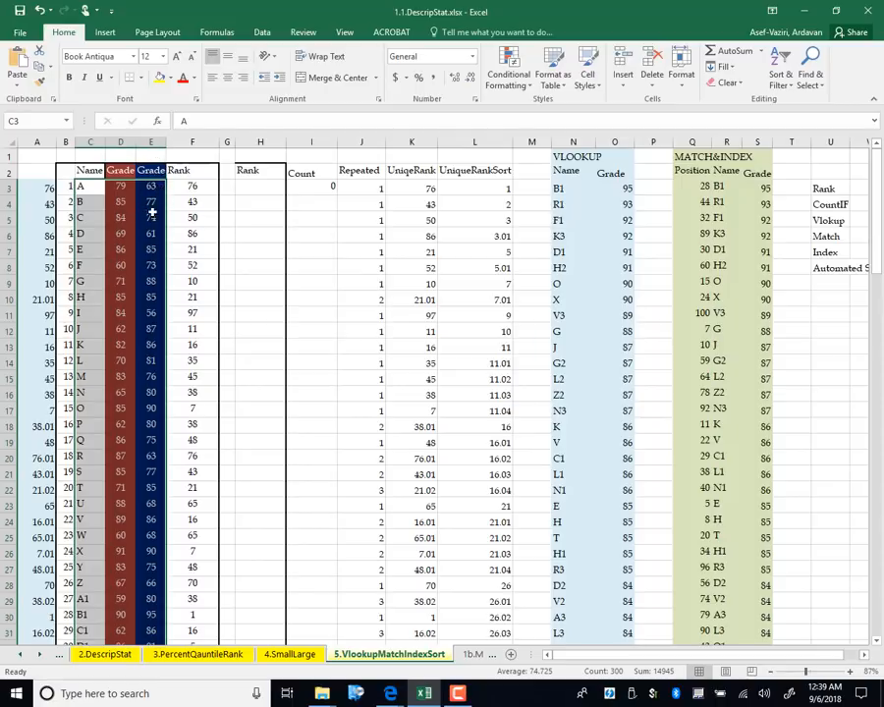
Sort the selection by column E, largest to smallest, with no header row
{"action": "left_click", "coordinate": [261, 33]}
{"action": "left_click", "coordinate": [297, 76]}
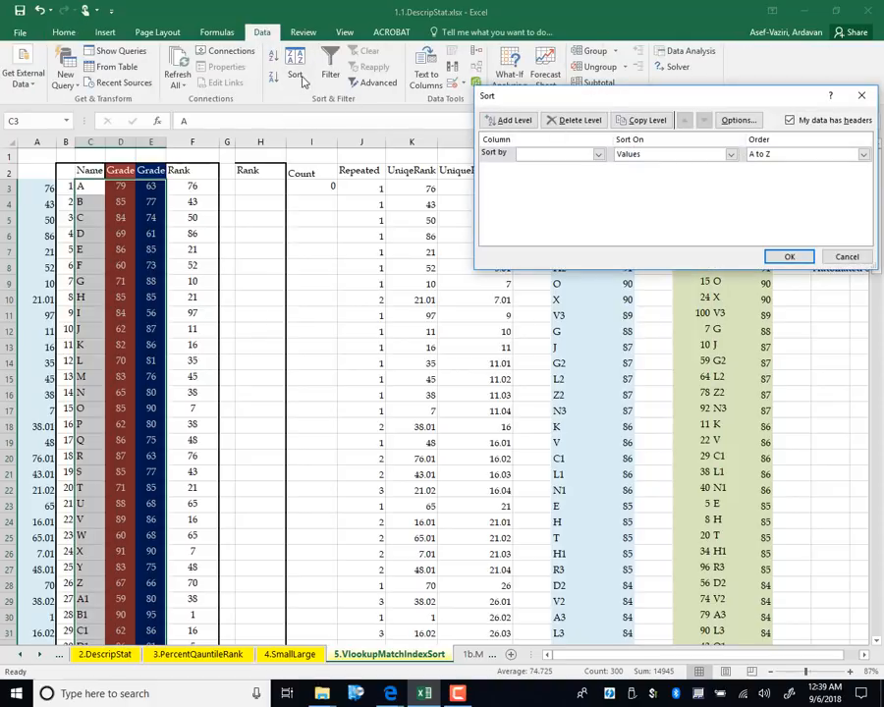
{"action": "left_click", "coordinate": [790, 120]}
{"action": "left_click", "coordinate": [599, 154]}
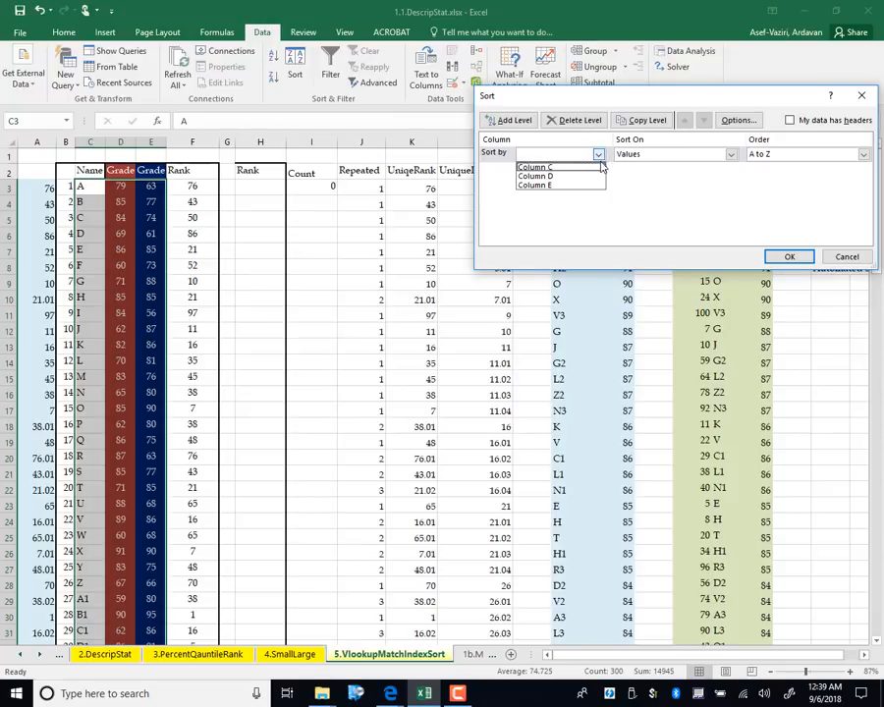
{"action": "left_click", "coordinate": [576, 186]}
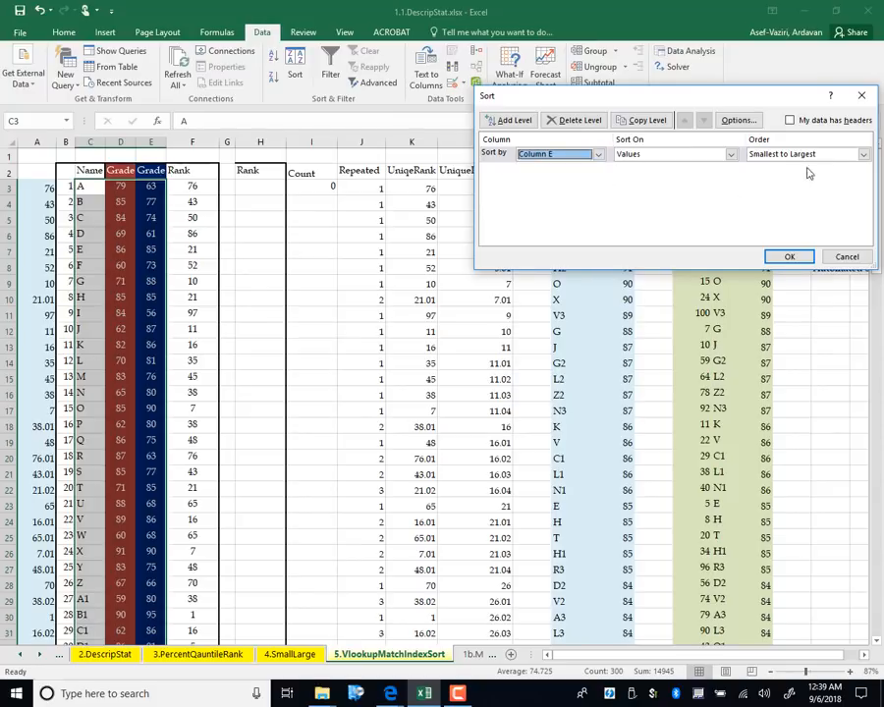
{"action": "left_click", "coordinate": [863, 155]}
{"action": "left_click", "coordinate": [840, 176]}
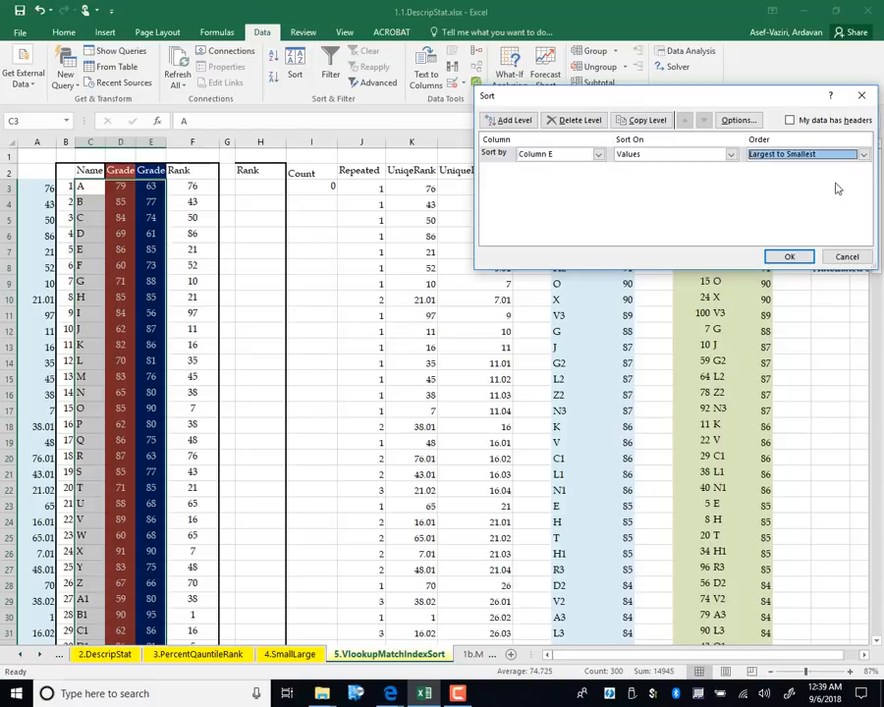
{"action": "left_click", "coordinate": [790, 256]}
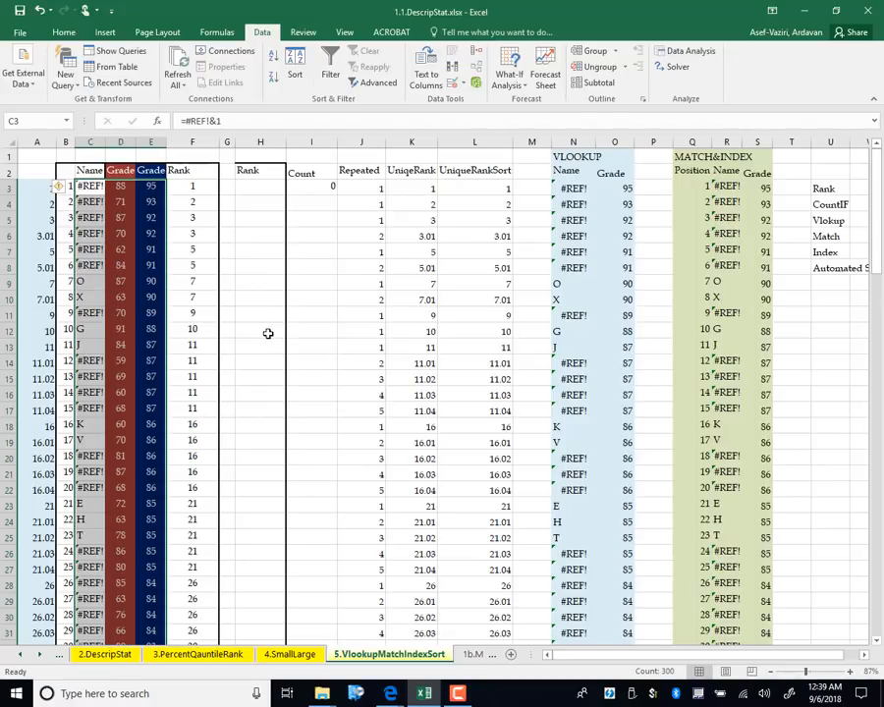
{"action": "left_click", "coordinate": [151, 344]}
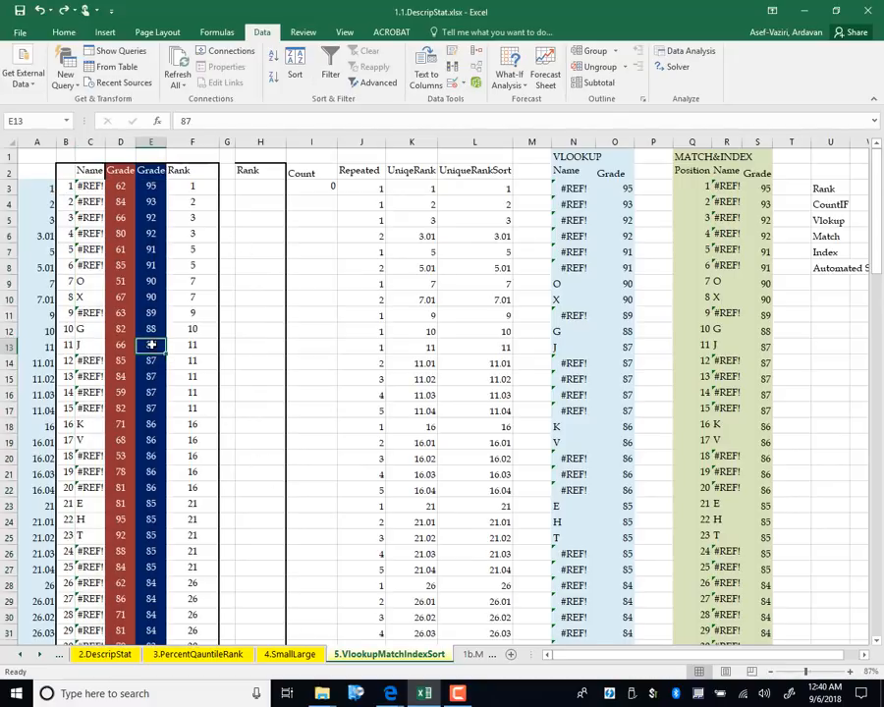
Enter a new grade in E13, then undo back to the original unsorted data
{"action": "type", "text": "100"}
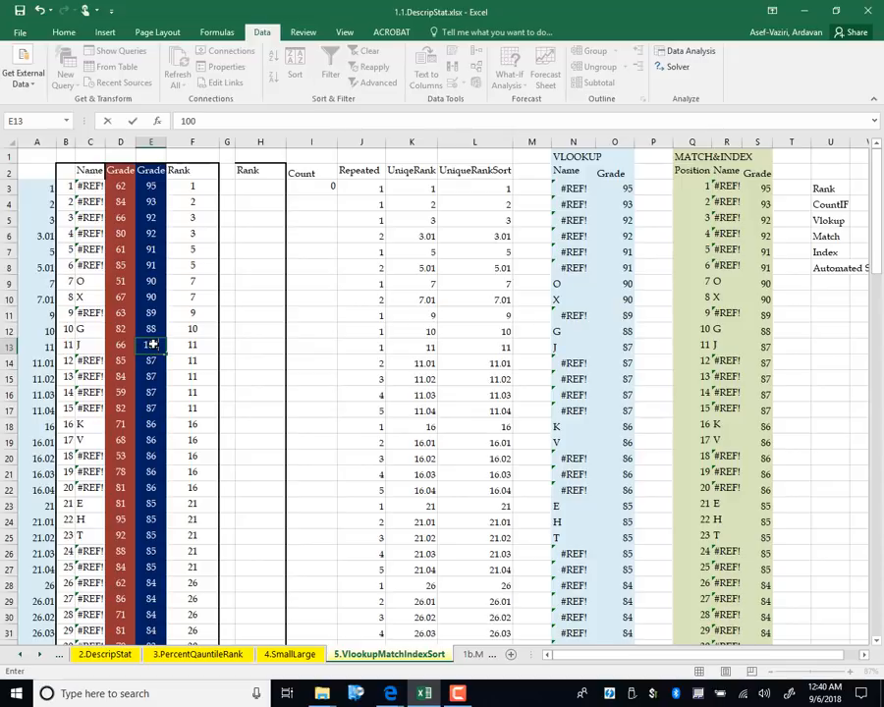
{"action": "key", "text": "Return"}
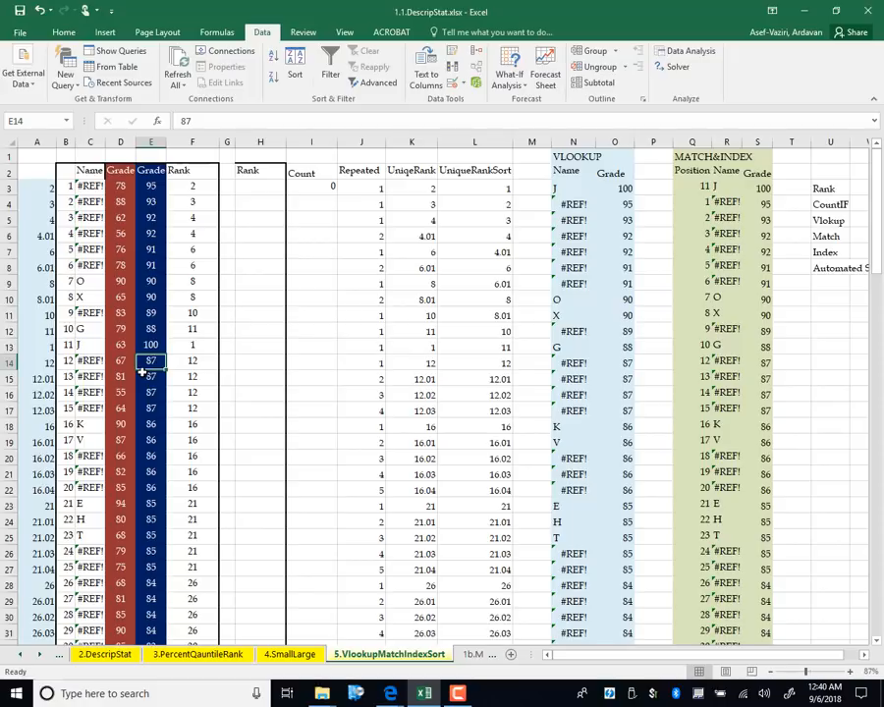
{"action": "key", "text": "ctrl+z"}
{"action": "left_click", "coordinate": [335, 380]}
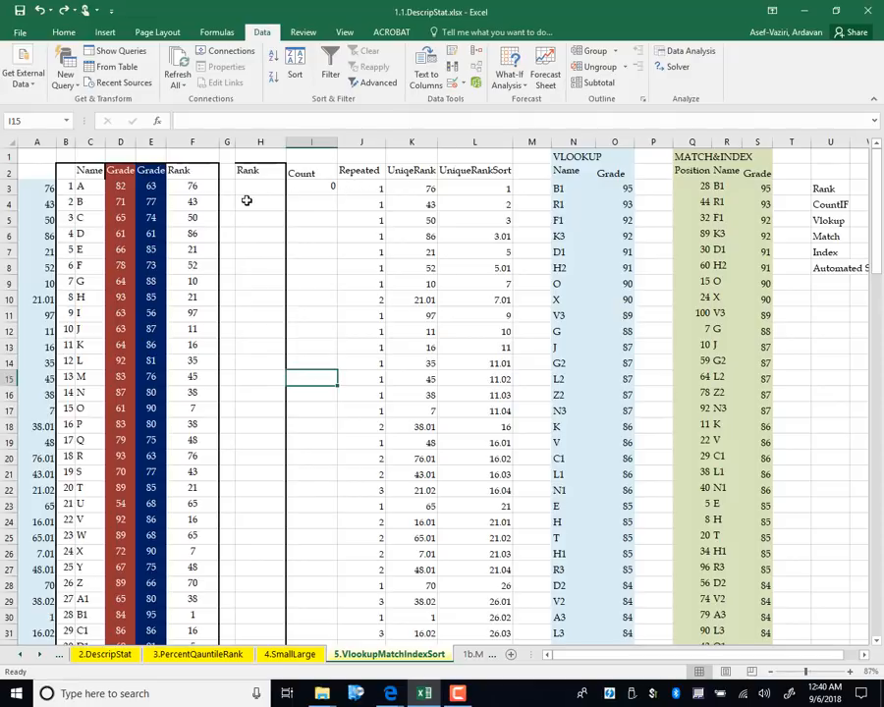
Enter =RANK(E3,$E$3:$E$102) in F3
{"action": "left_click", "coordinate": [201, 188]}
{"action": "type", "text": "=ra"}
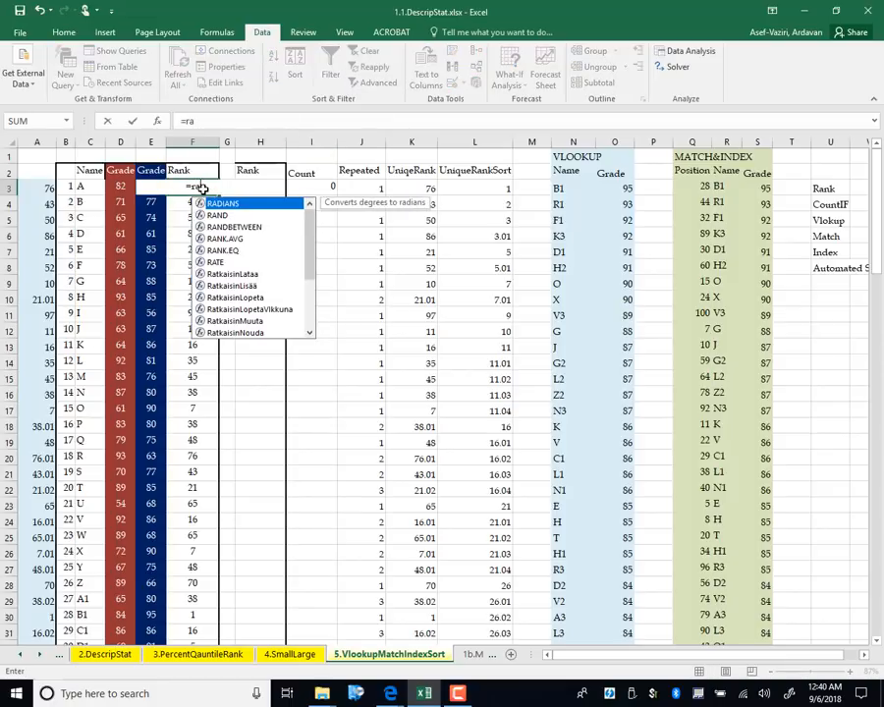
{"action": "type", "text": "nk("}
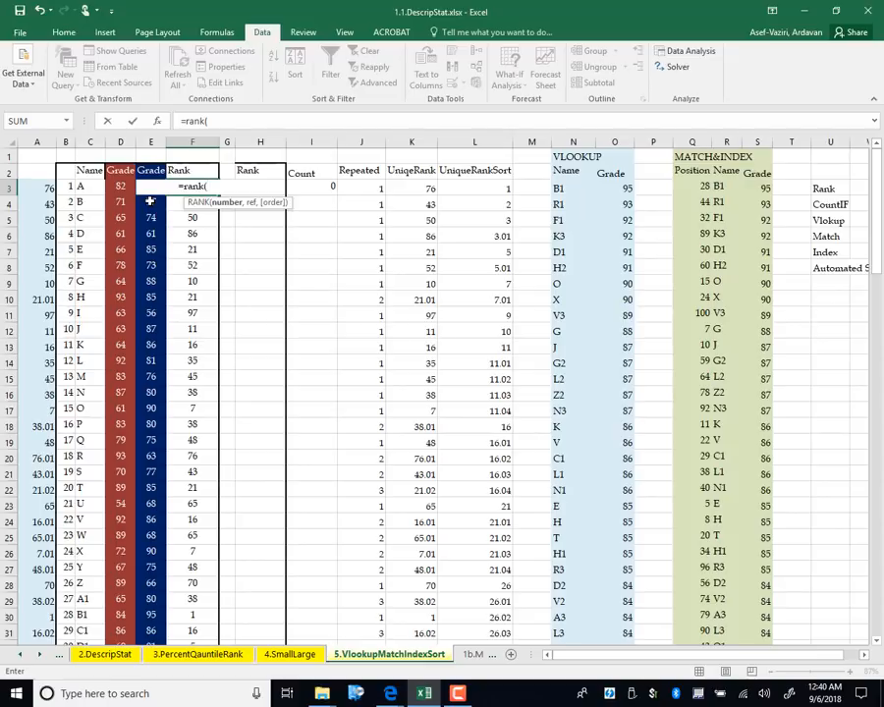
{"action": "key", "text": "Left"}
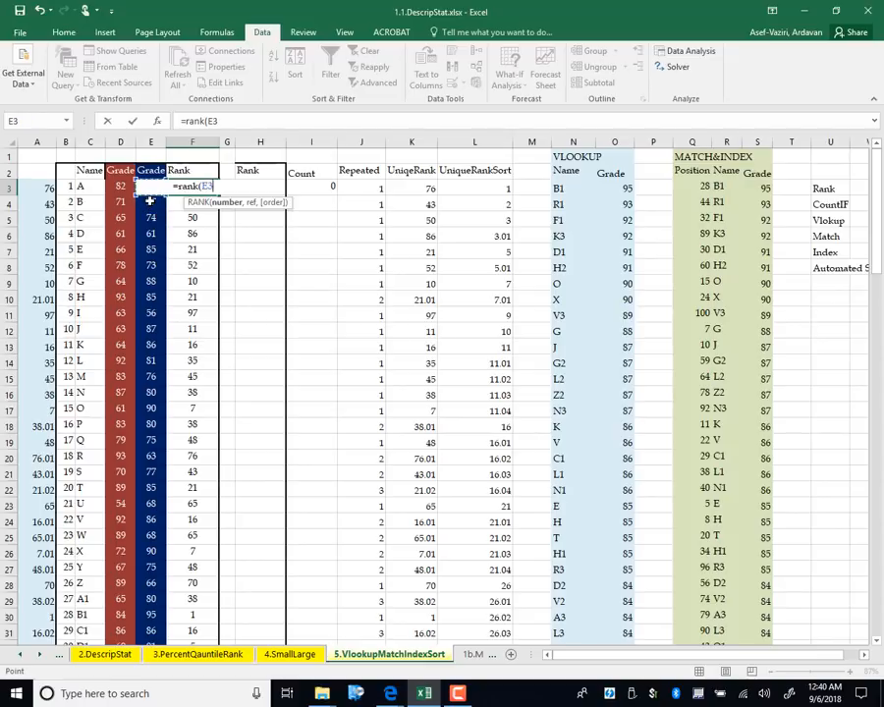
{"action": "type", "text": ","}
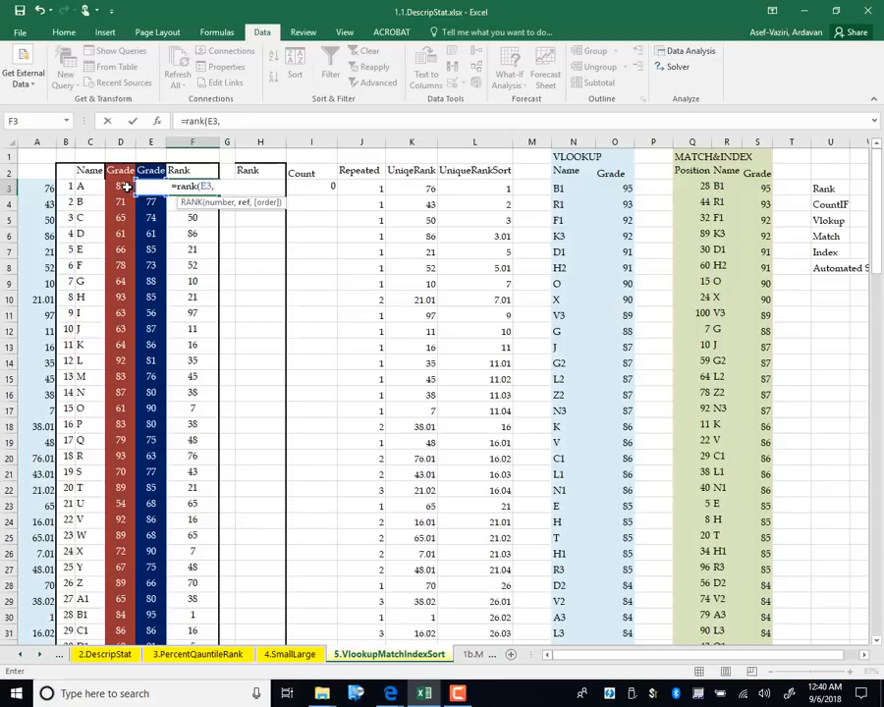
{"action": "left_click", "coordinate": [127, 187]}
{"action": "key", "text": "Right"}
{"action": "key", "text": "ctrl+shift+Down"}
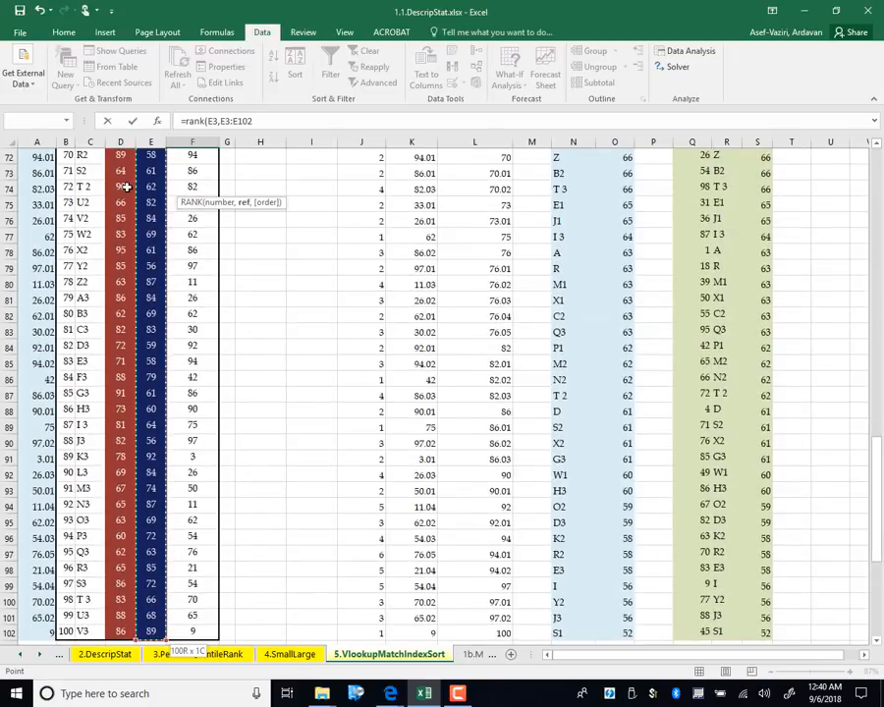
{"action": "key", "text": "F4"}
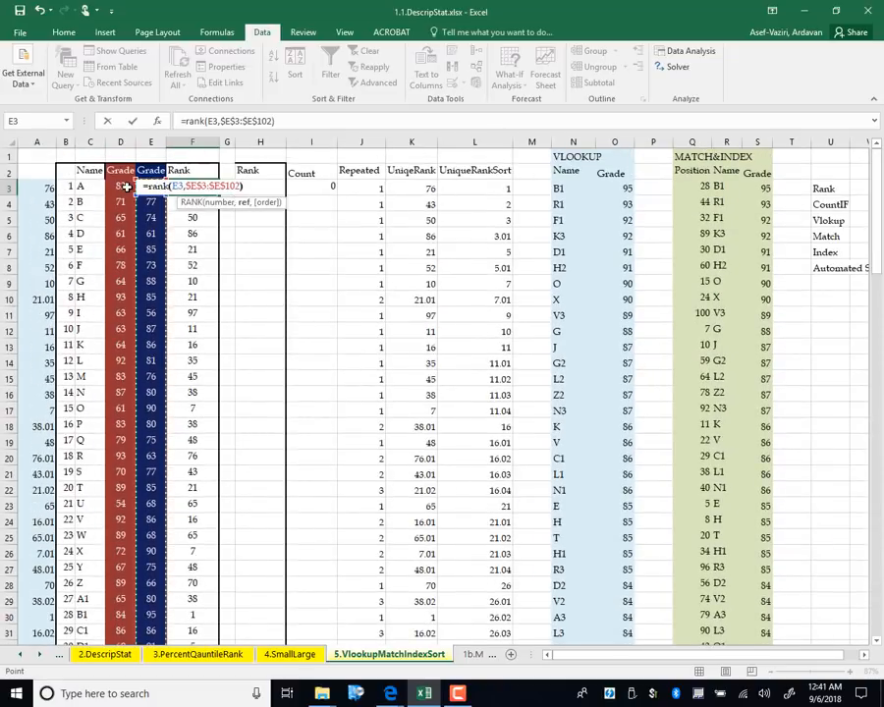
{"action": "type", "text": ")"}
{"action": "key", "text": "Return"}
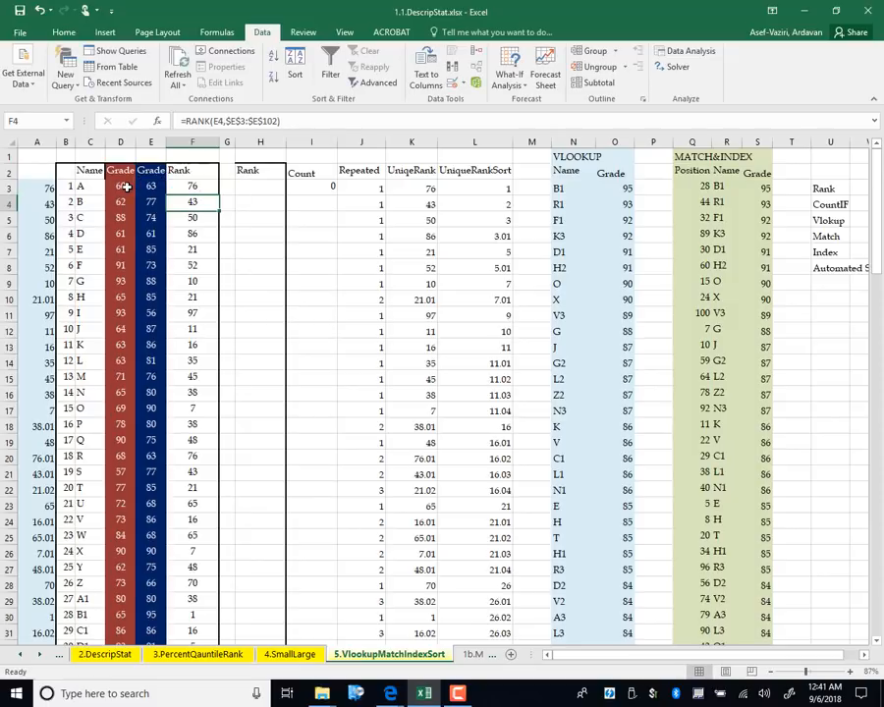
Clear the old ranks in F4:F102 and fill F3's RANK formula down to row 102
{"action": "left_click_drag", "start_coordinate": [187, 201], "coordinate": [206, 568]}
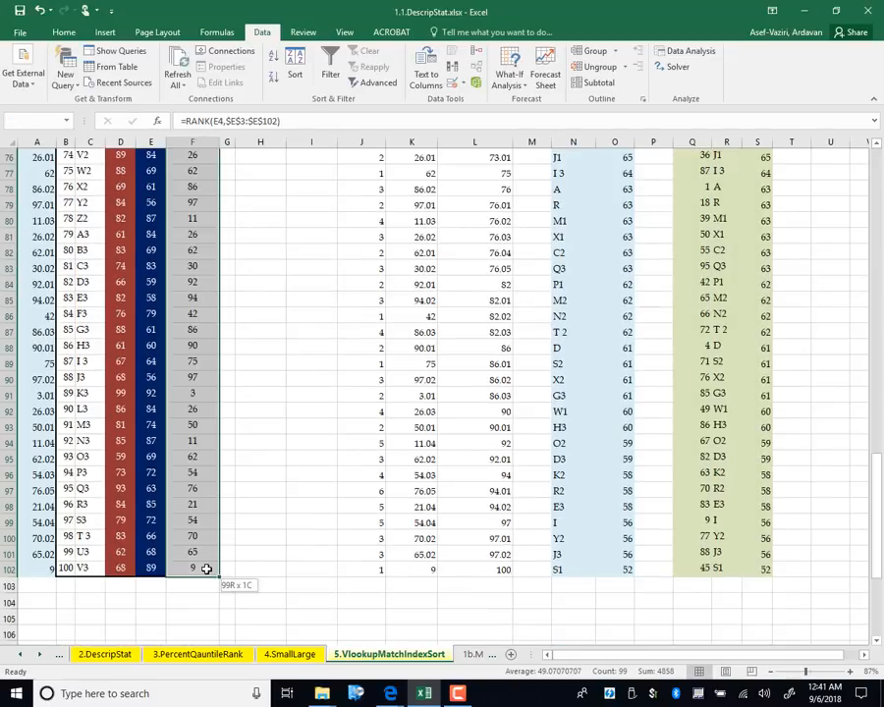
{"action": "key", "text": "Delete"}
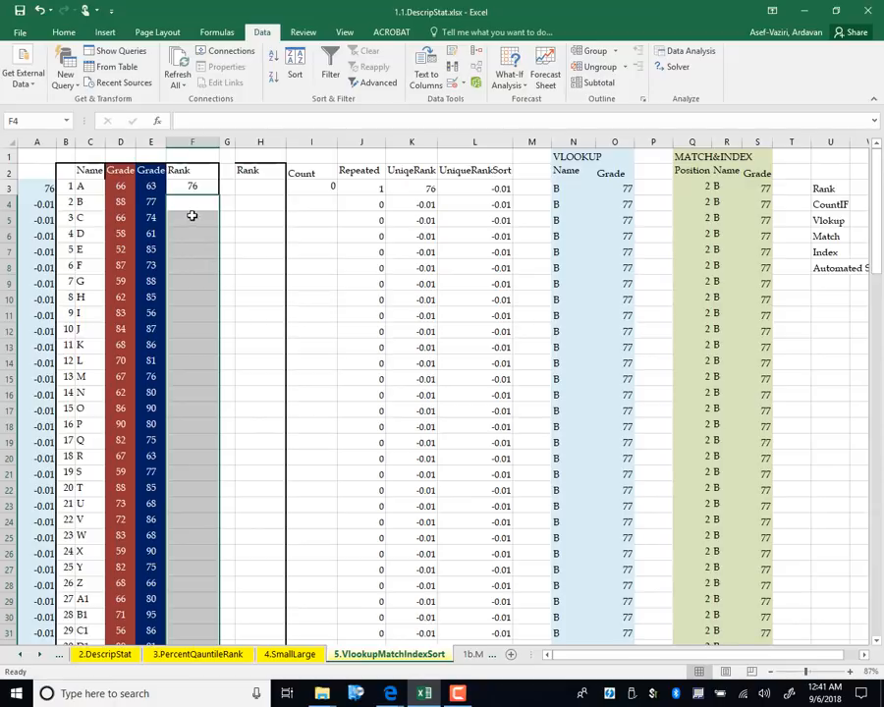
{"action": "left_click", "coordinate": [189, 186]}
{"action": "double_click", "coordinate": [219, 198]}
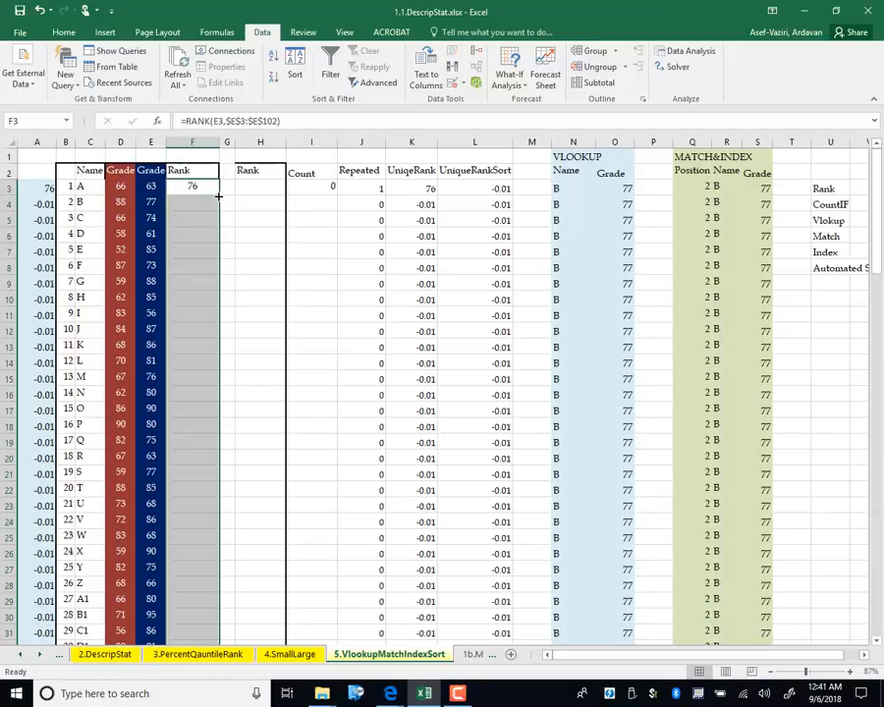
{"action": "left_click", "coordinate": [311, 283]}
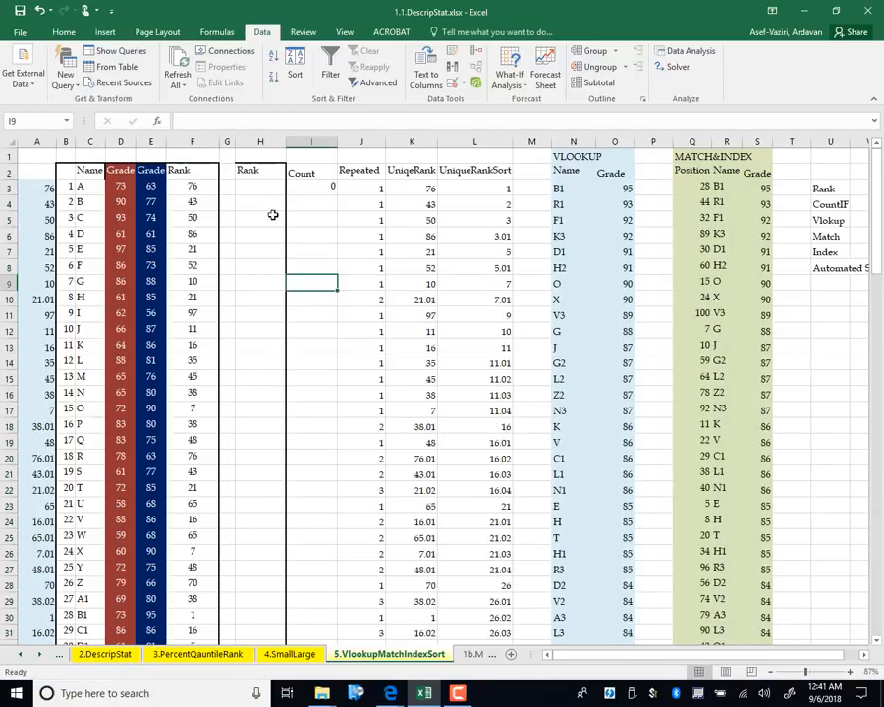
Enter =LARGE($E$3:$E$102,1) in H3
{"action": "left_click", "coordinate": [255, 186]}
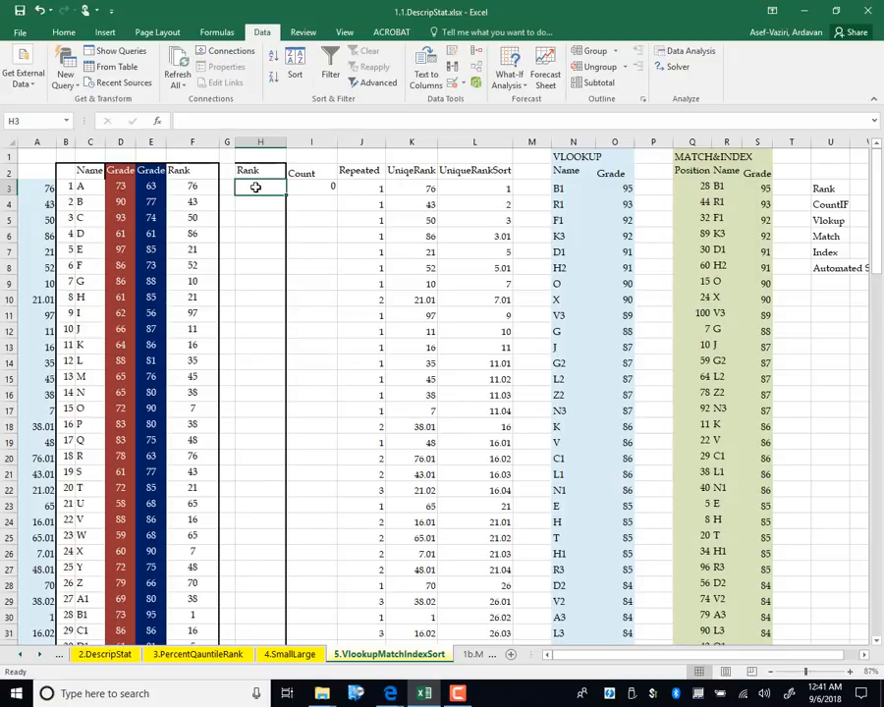
{"action": "type", "text": "=lar"}
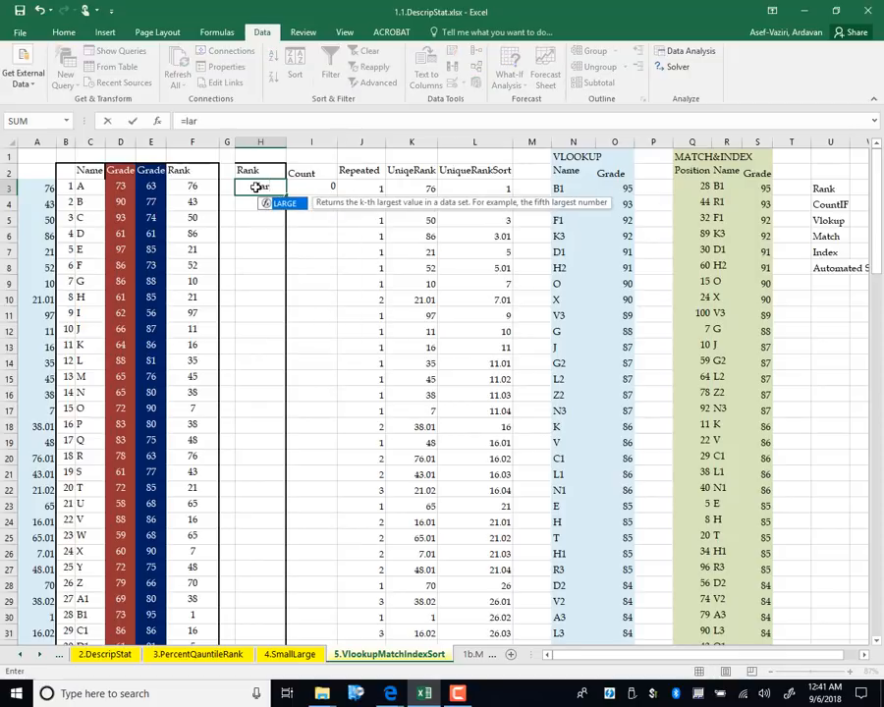
{"action": "type", "text": "ge("}
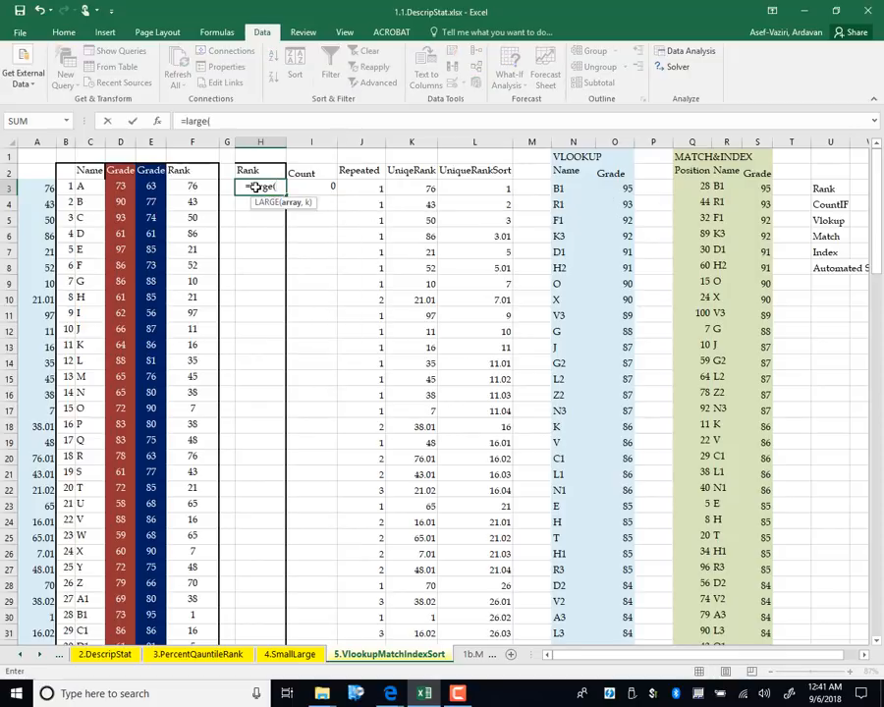
{"action": "left_click", "coordinate": [145, 187]}
{"action": "key", "text": "ctrl+shift+Down"}
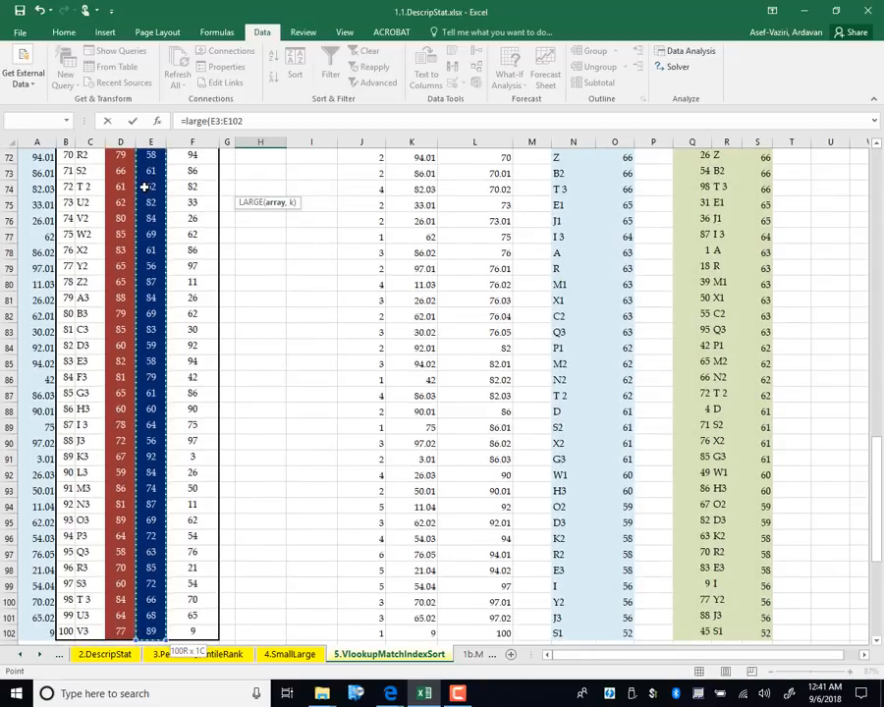
{"action": "key", "text": "F4"}
{"action": "type", "text": ",1"}
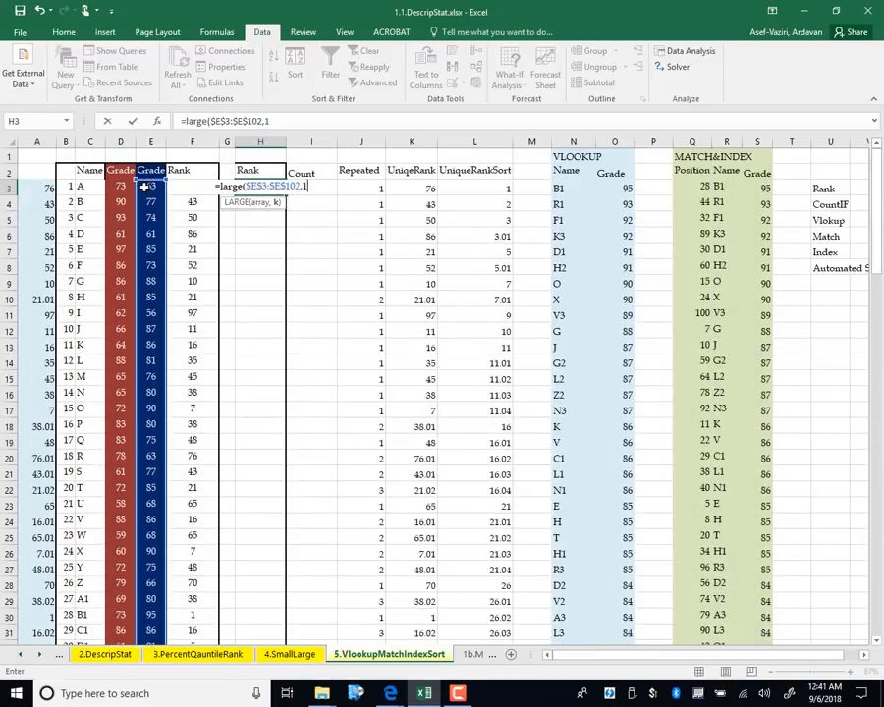
{"action": "type", "text": ")"}
{"action": "key", "text": "Return"}
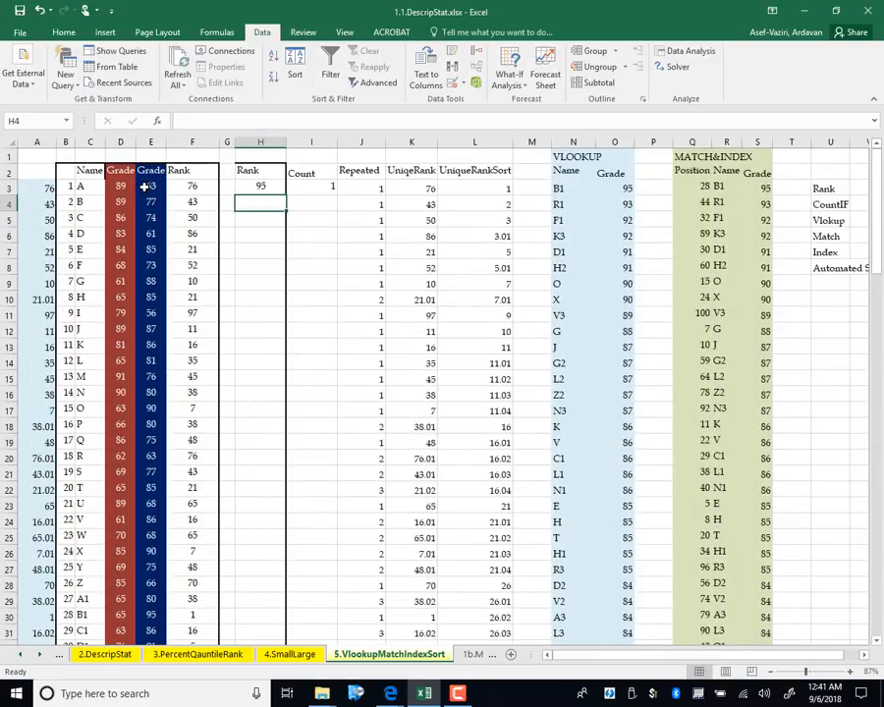
Replace the fixed 1 with B3 as k and fill the LARGE formula down column H
{"action": "double_click", "coordinate": [261, 187]}
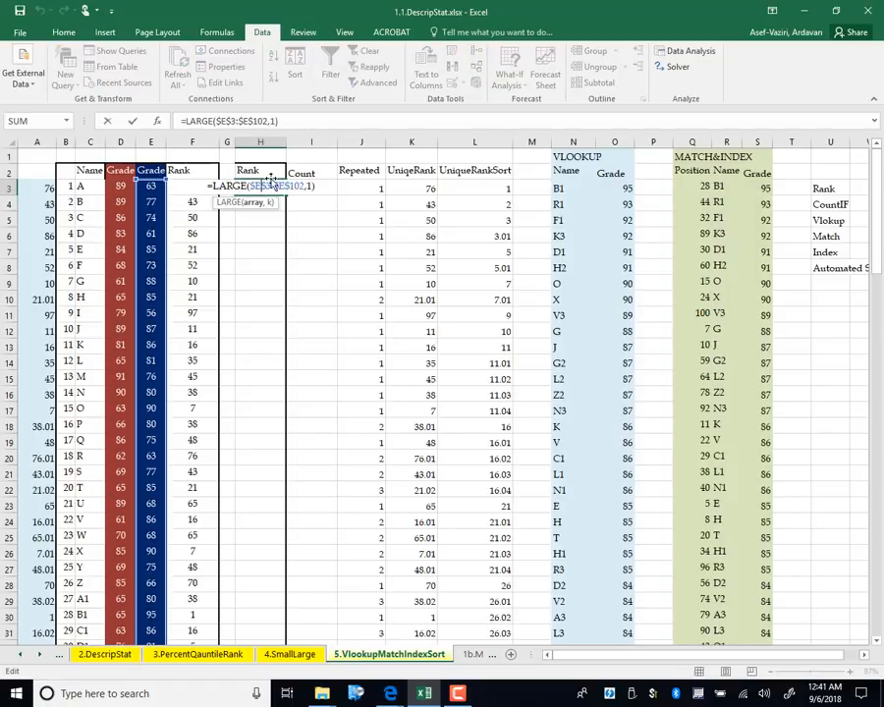
{"action": "key", "text": "BackSpace"}
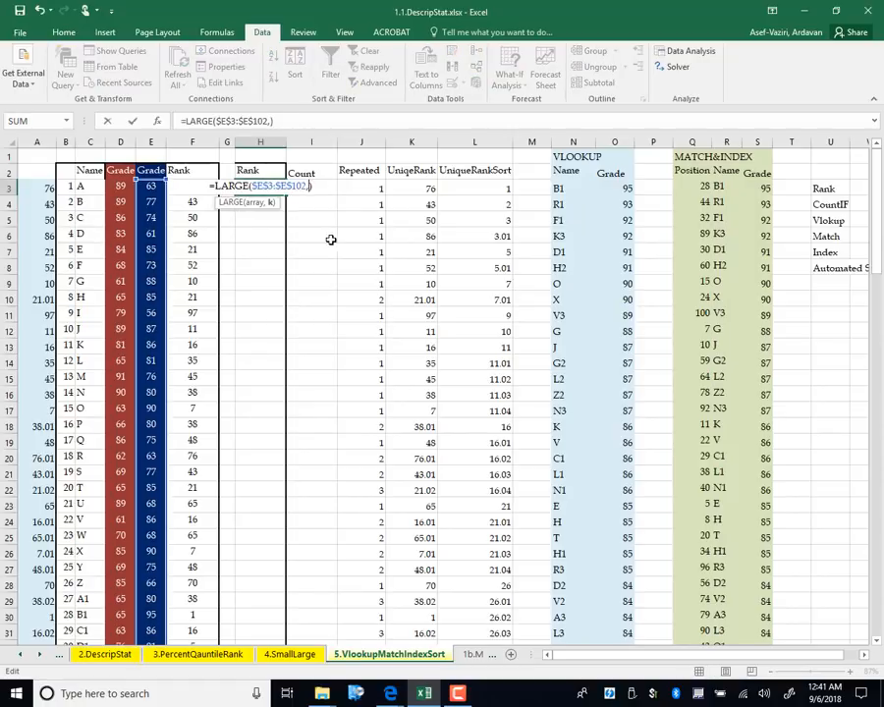
{"action": "left_click", "coordinate": [61, 189]}
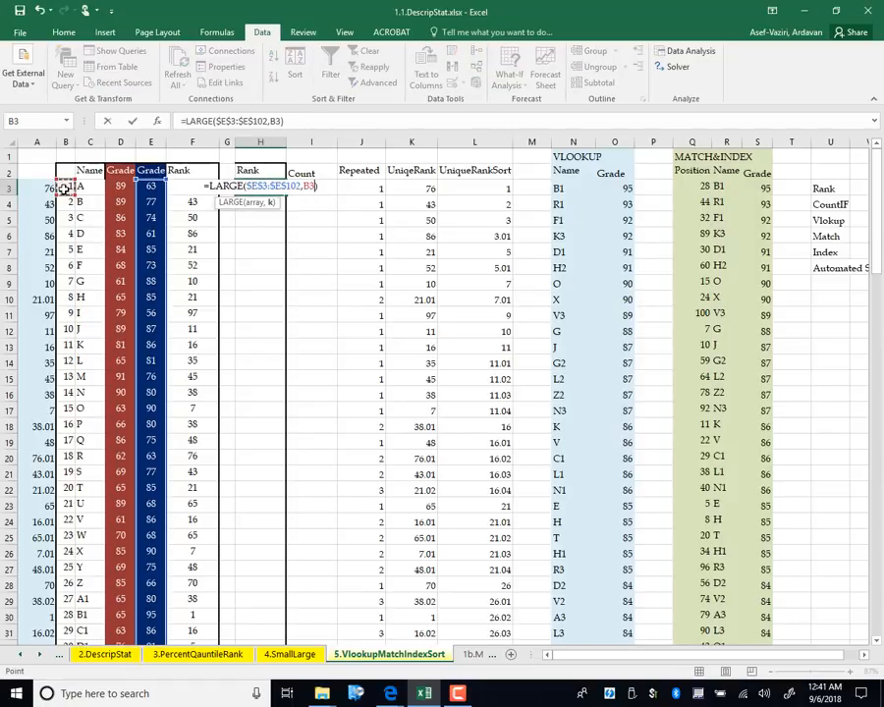
{"action": "key", "text": "Return"}
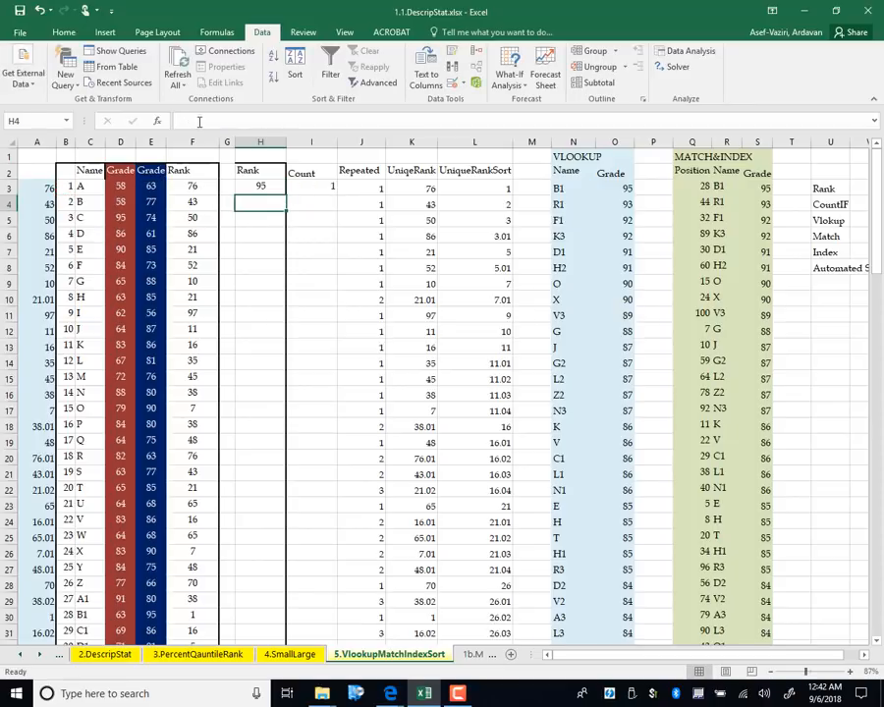
{"action": "left_click", "coordinate": [261, 187]}
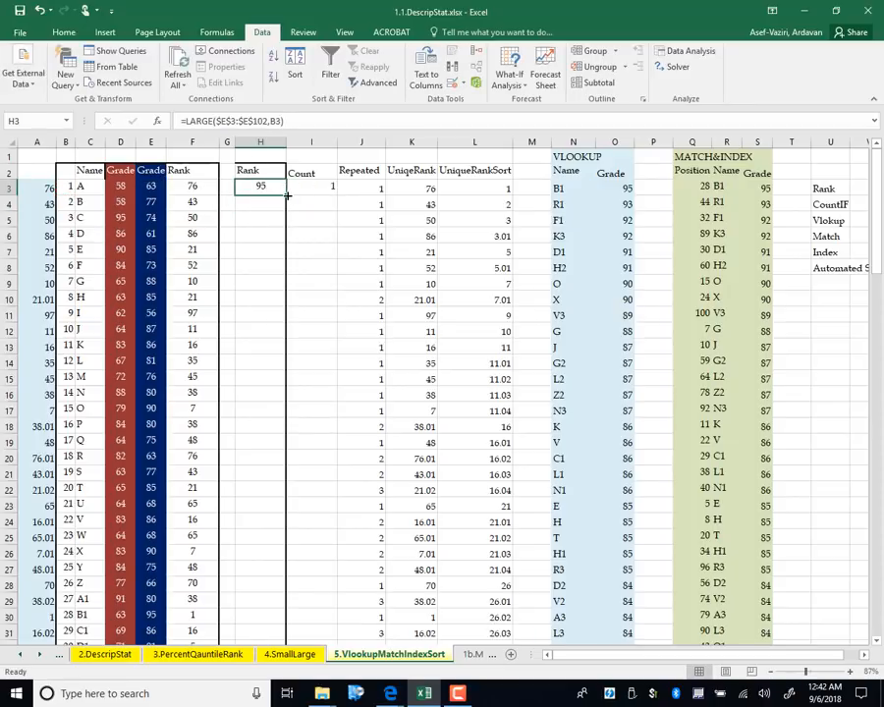
{"action": "double_click", "coordinate": [287, 196]}
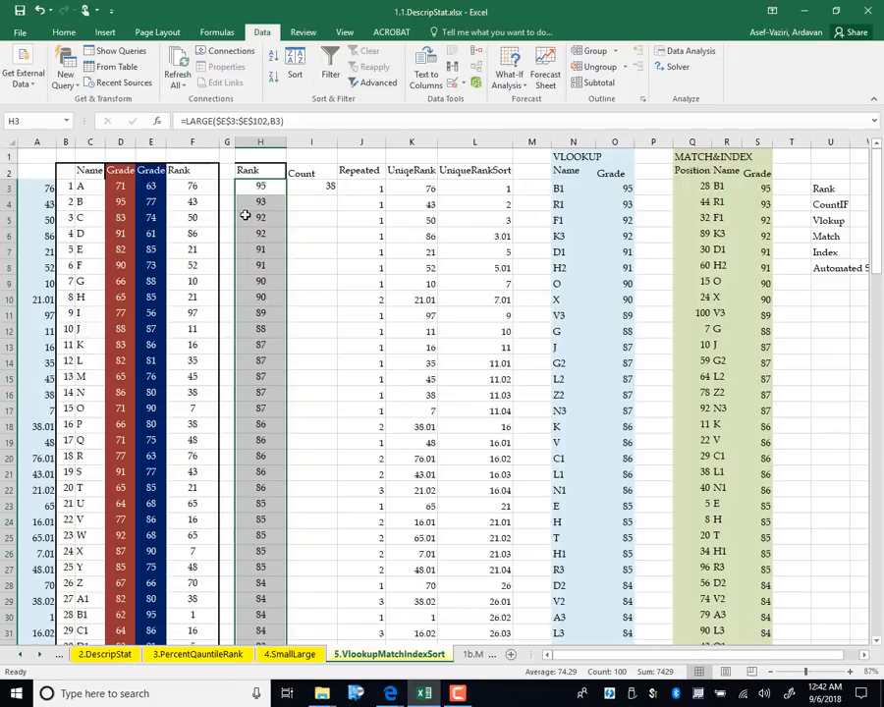
{"action": "left_click_drag", "start_coordinate": [244, 215], "coordinate": [273, 406]}
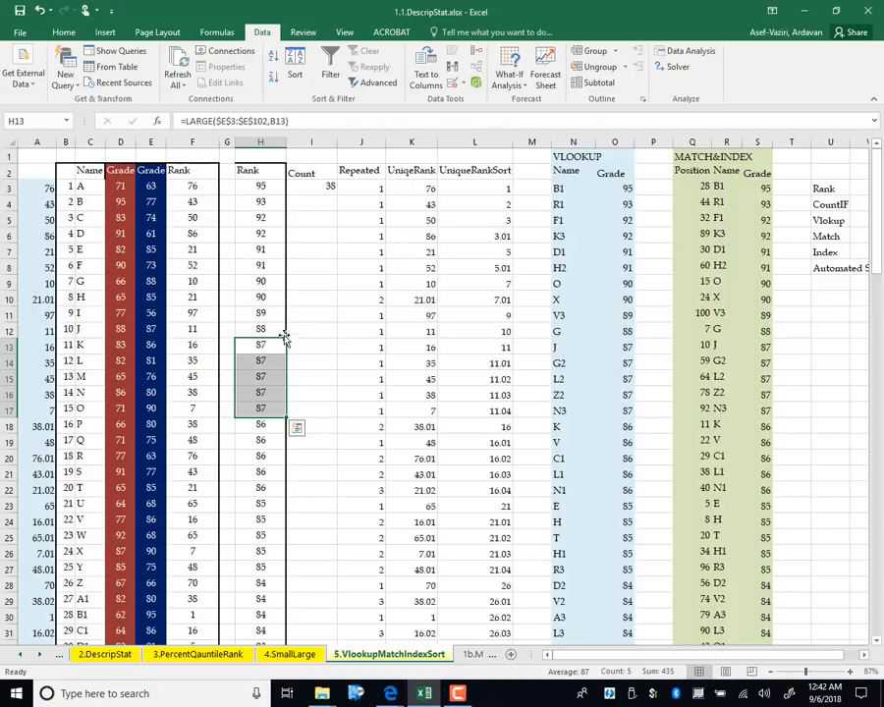
Inspect the tied 92 and 87 grades in column H against names K and L in column C
{"action": "left_click", "coordinate": [265, 282]}
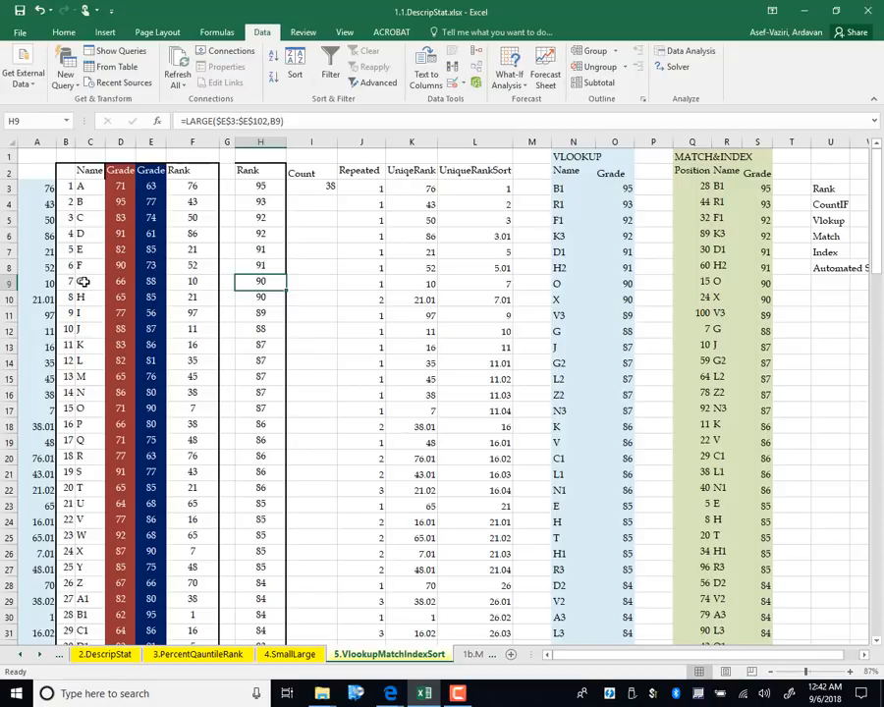
{"action": "left_click", "coordinate": [87, 142]}
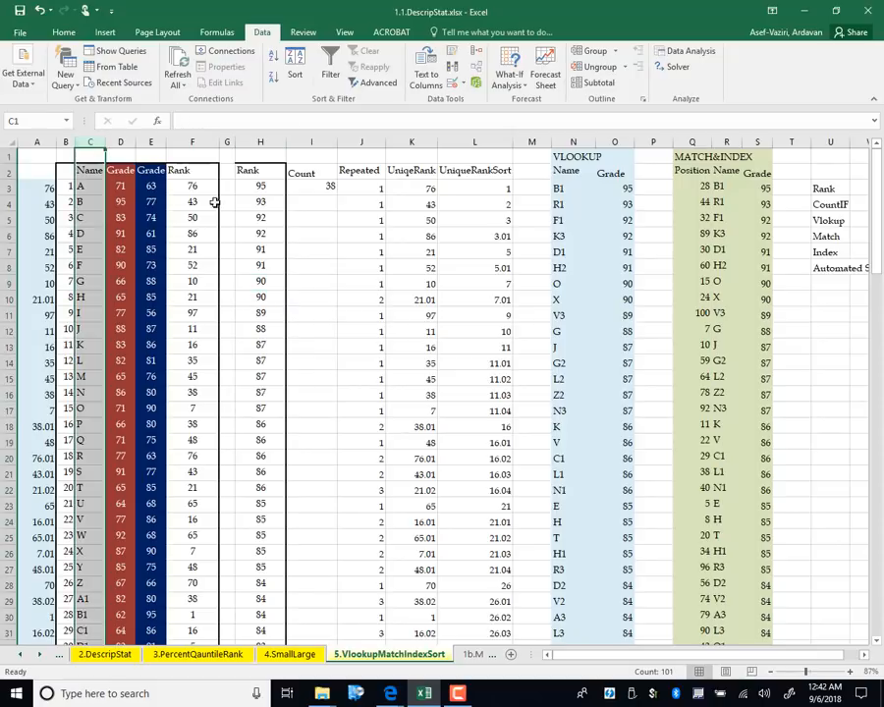
{"action": "left_click", "coordinate": [263, 250]}
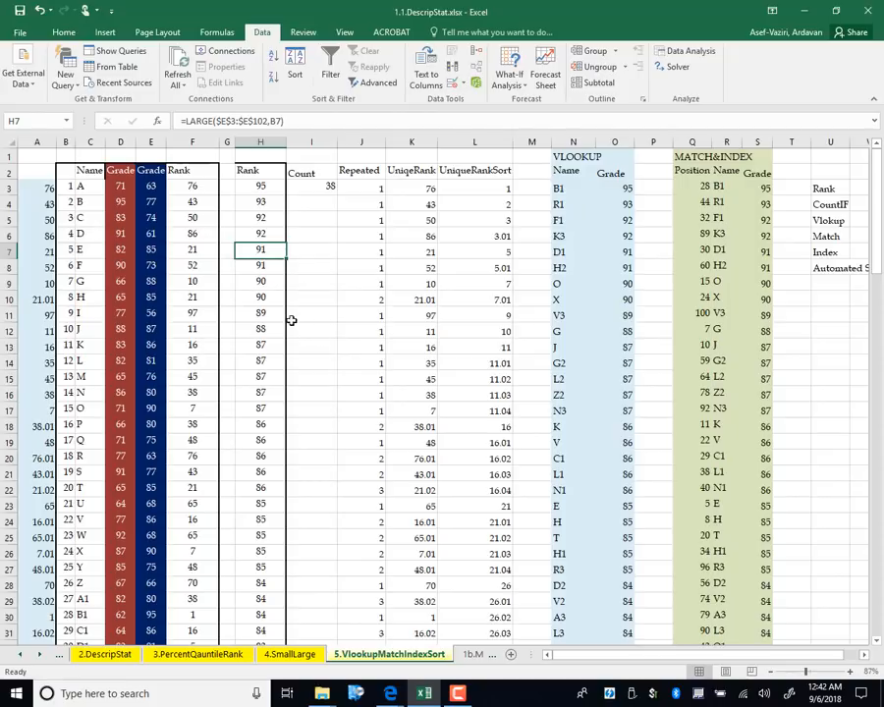
{"action": "left_click_drag", "start_coordinate": [268, 342], "coordinate": [270, 411]}
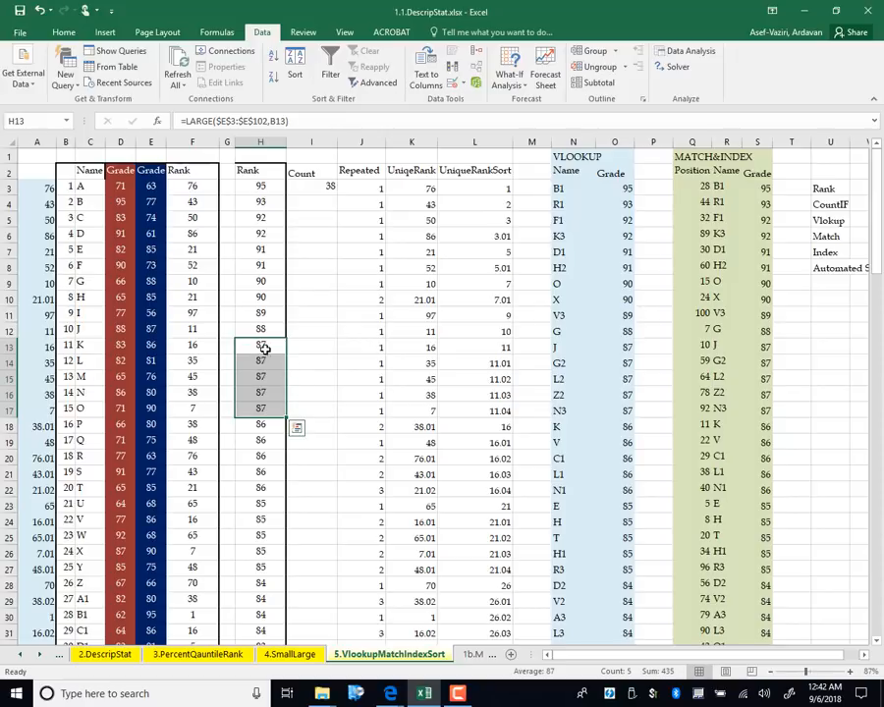
{"action": "left_click", "coordinate": [262, 344]}
{"action": "left_click", "coordinate": [83, 345]}
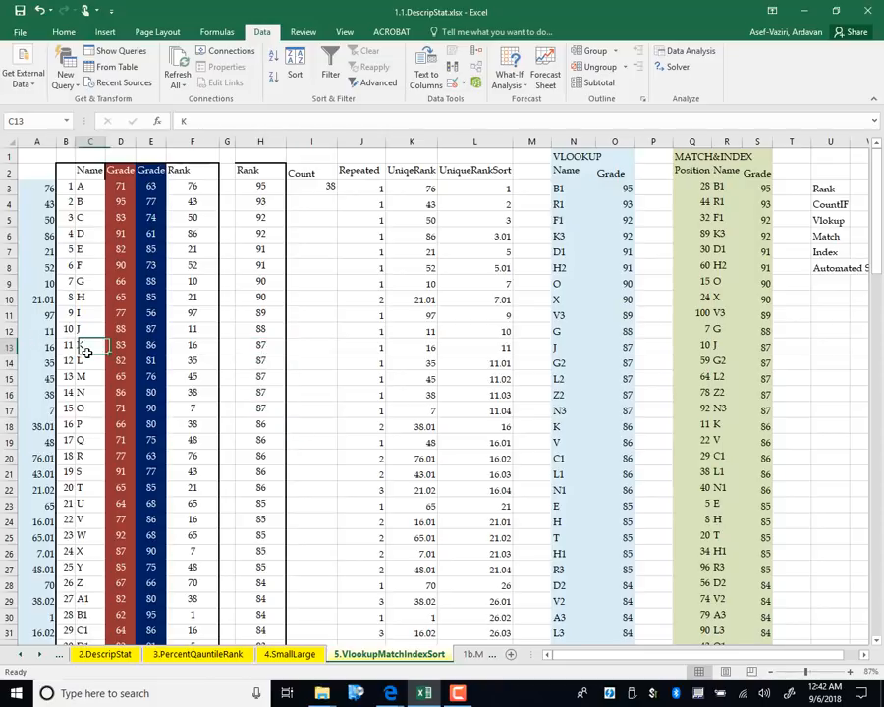
{"action": "left_click", "coordinate": [263, 364]}
{"action": "left_click", "coordinate": [85, 362]}
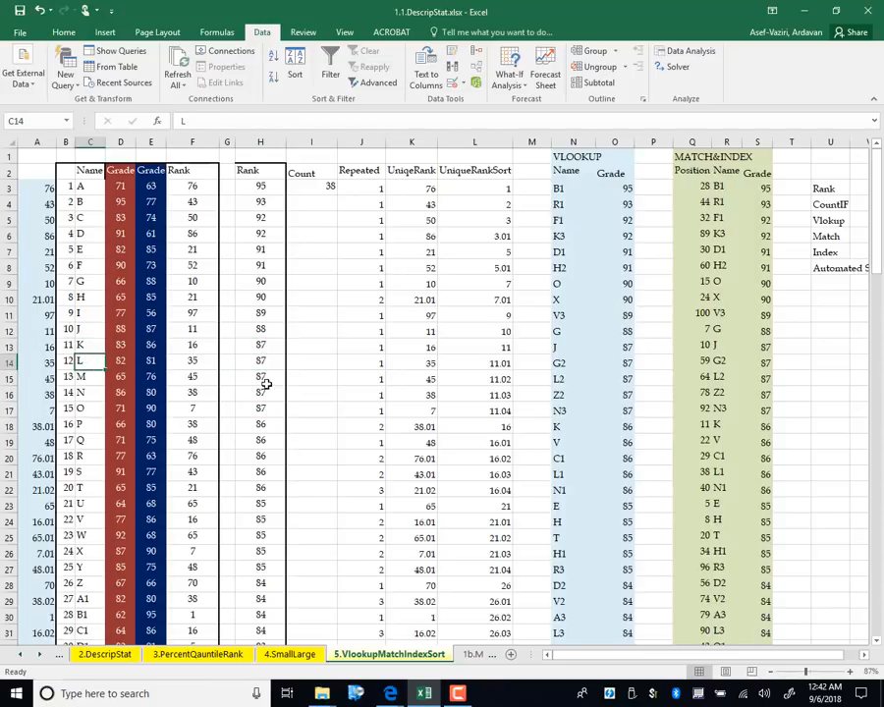
{"action": "left_click", "coordinate": [263, 379]}
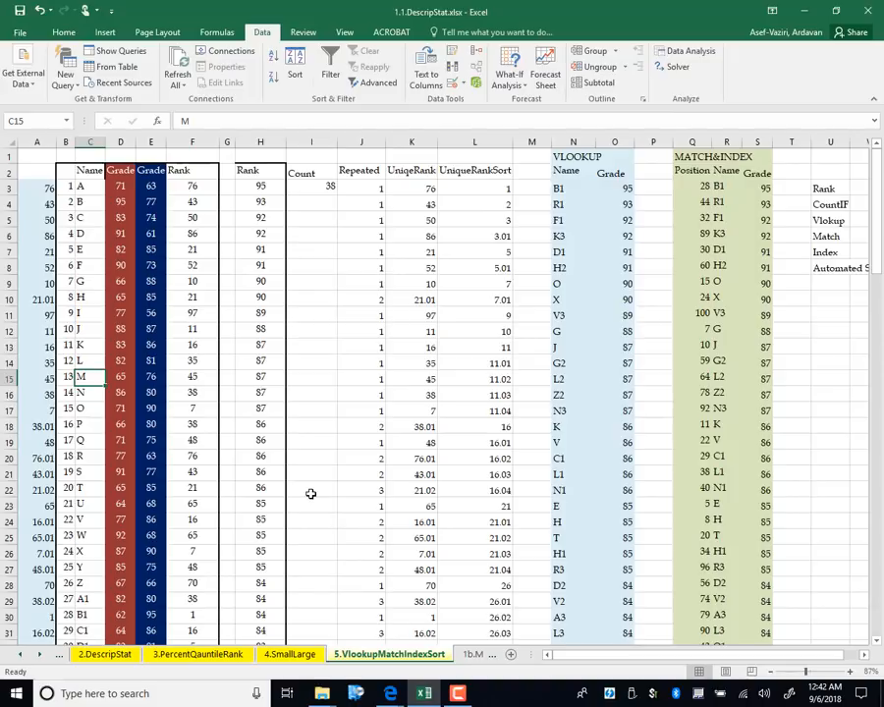
Check H20's formula, then clear the old Repeated values from J3 downward
{"action": "left_click", "coordinate": [260, 426]}
{"action": "left_click", "coordinate": [258, 460]}
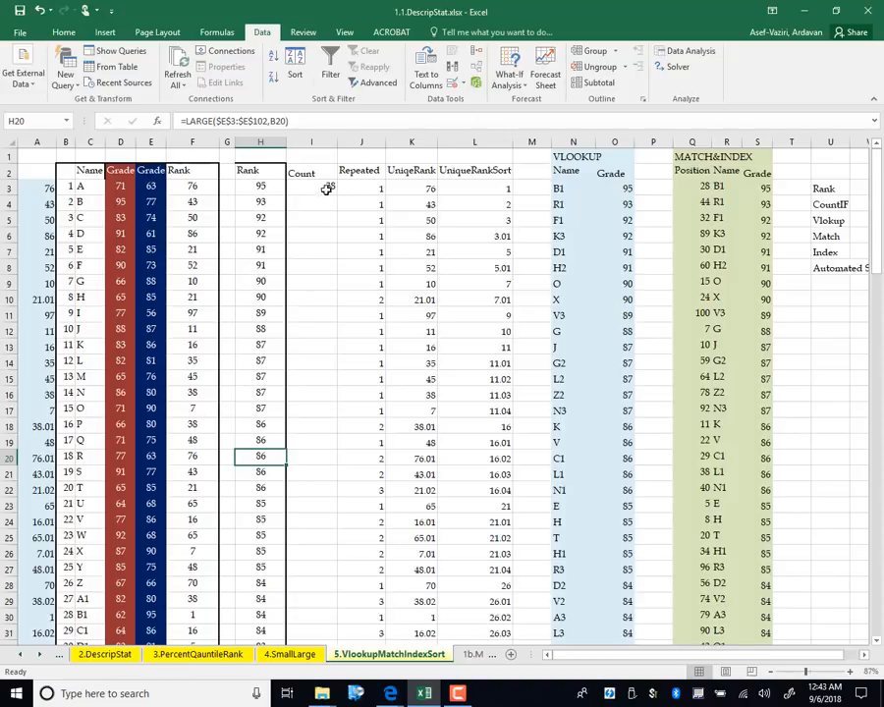
{"action": "left_click_drag", "start_coordinate": [359, 186], "coordinate": [375, 643]}
{"action": "key", "text": "Delete"}
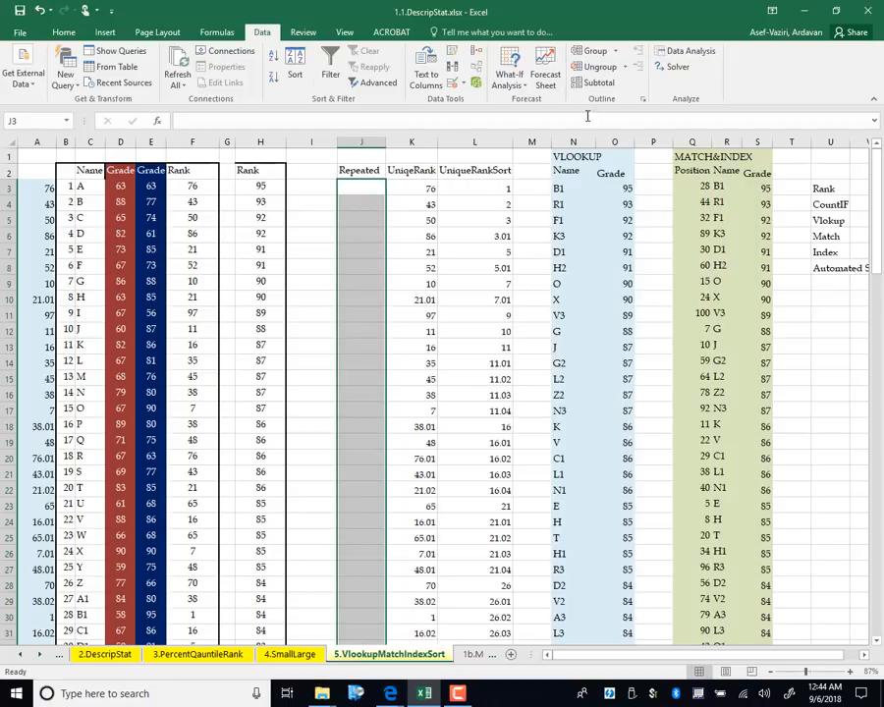
Enter =COUNTIF($F$3:F3,F3) in J3, returning 1
{"action": "left_click", "coordinate": [348, 187]}
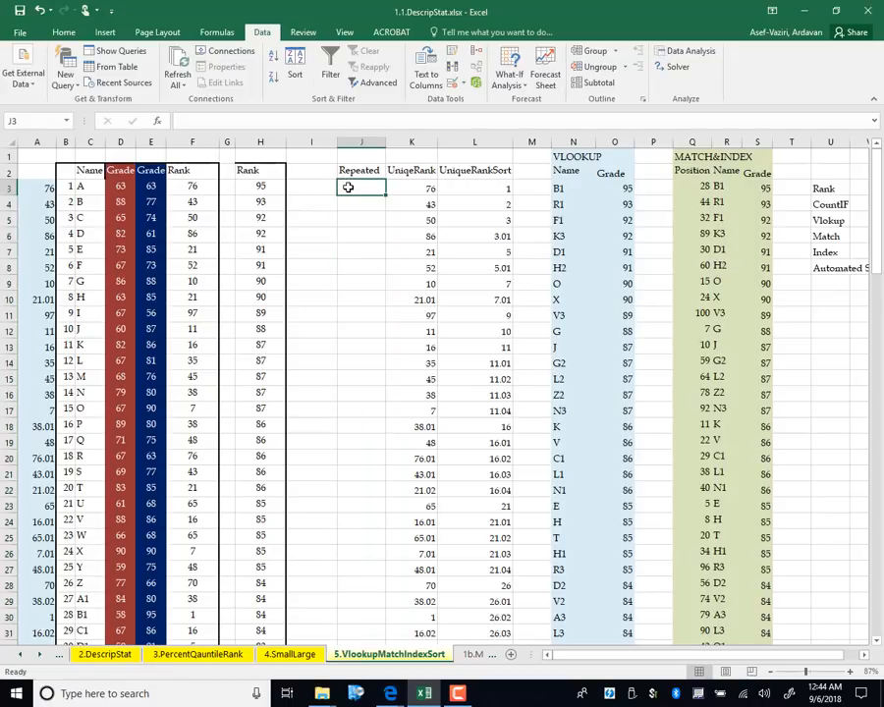
{"action": "key", "text": "Delete"}
{"action": "type", "text": "="}
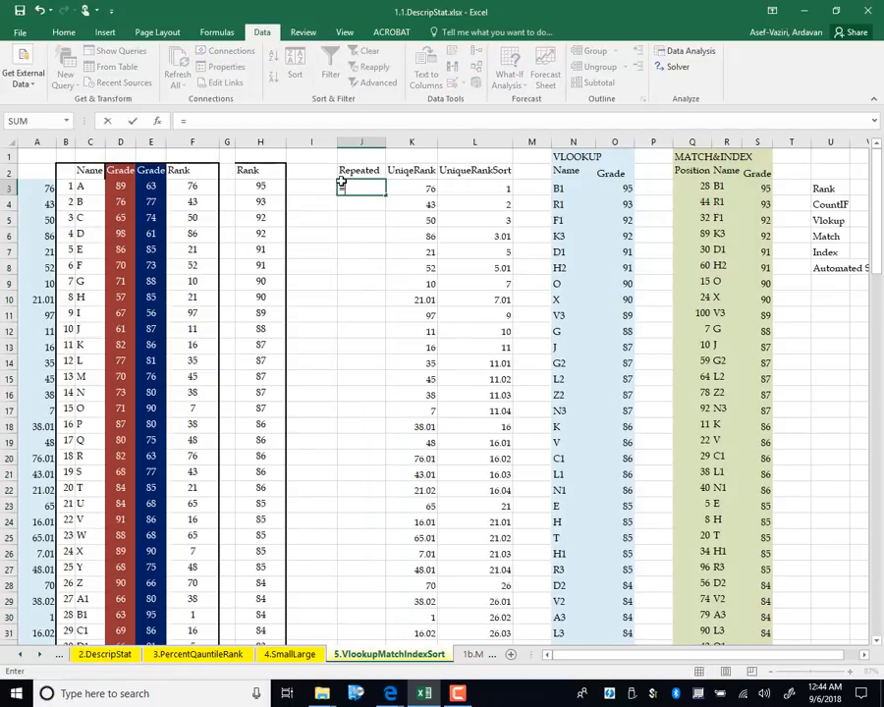
{"action": "type", "text": "coun"}
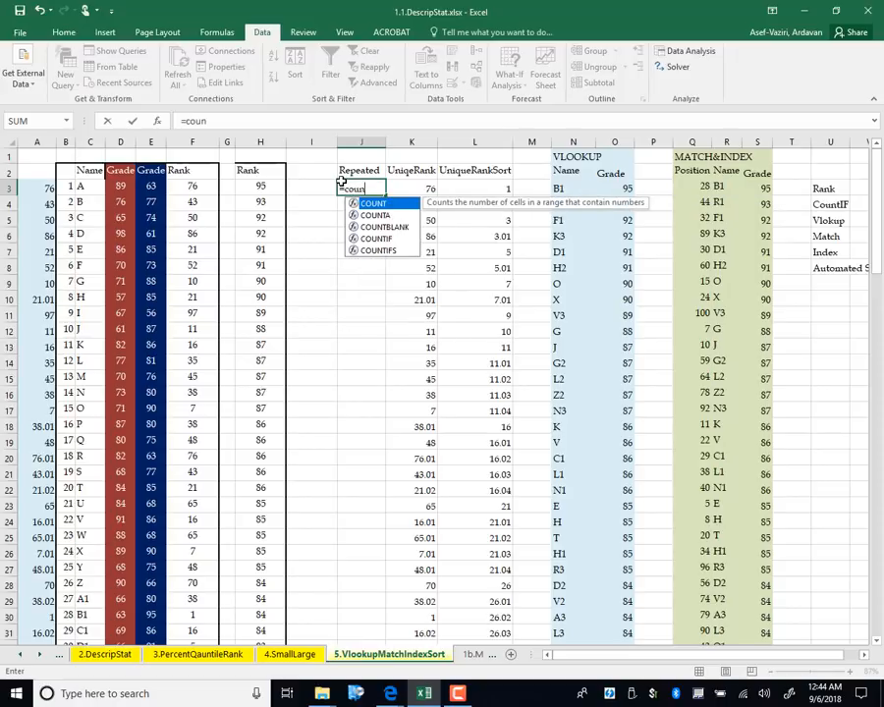
{"action": "type", "text": "tif("}
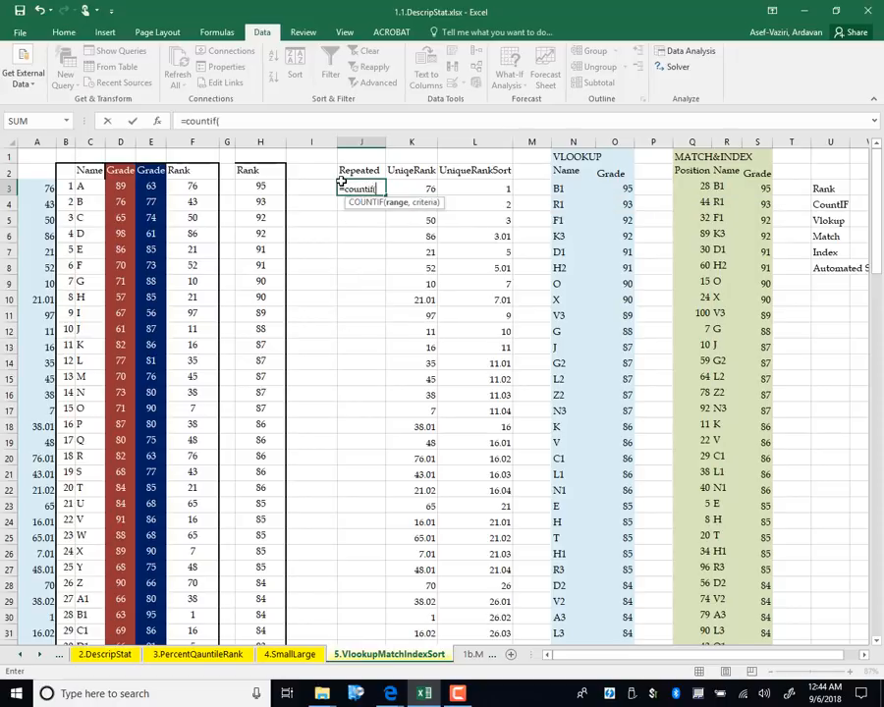
{"action": "left_click", "coordinate": [192, 186]}
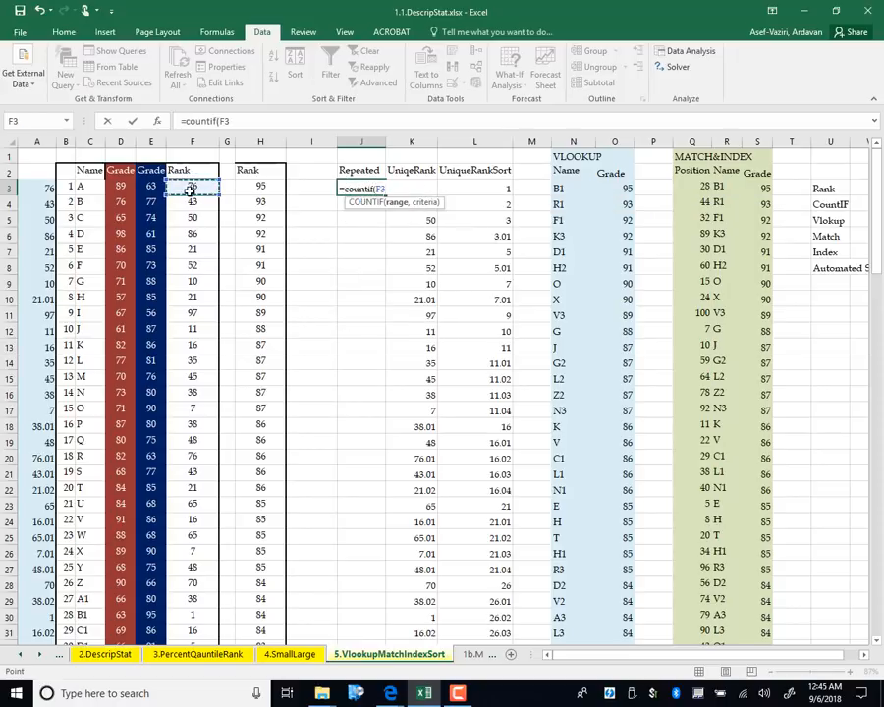
{"action": "key", "text": "F8"}
{"action": "left_click", "coordinate": [388, 190]}
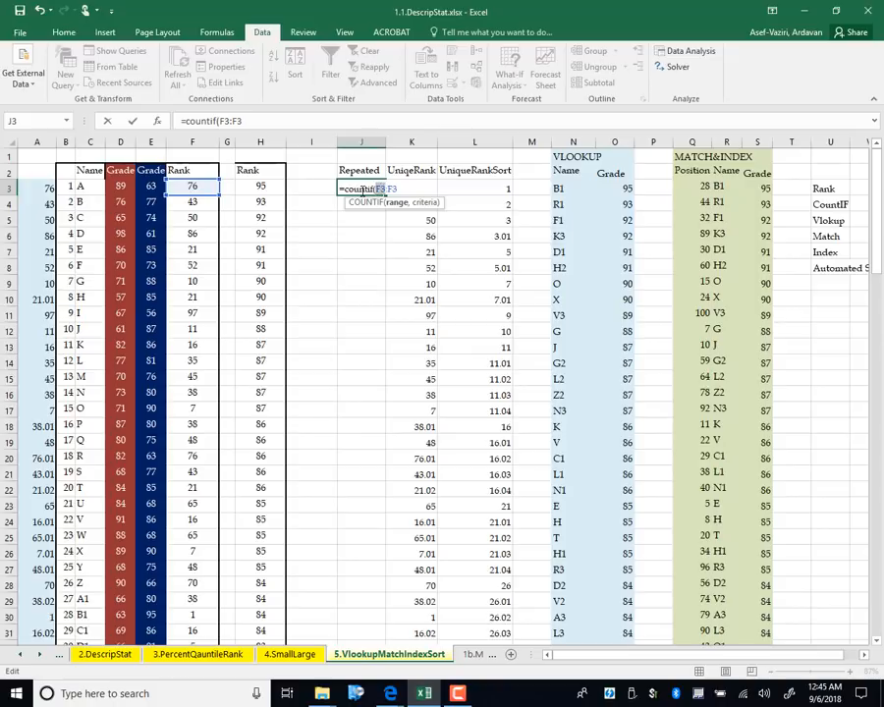
{"action": "key", "text": "F4"}
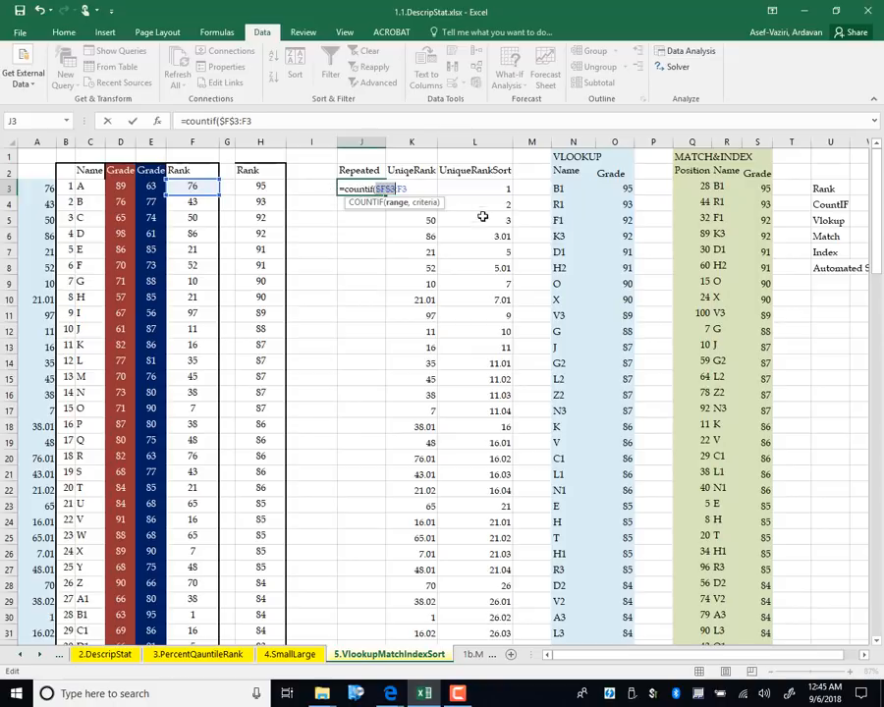
{"action": "left_click", "coordinate": [416, 191]}
{"action": "type", "text": ","}
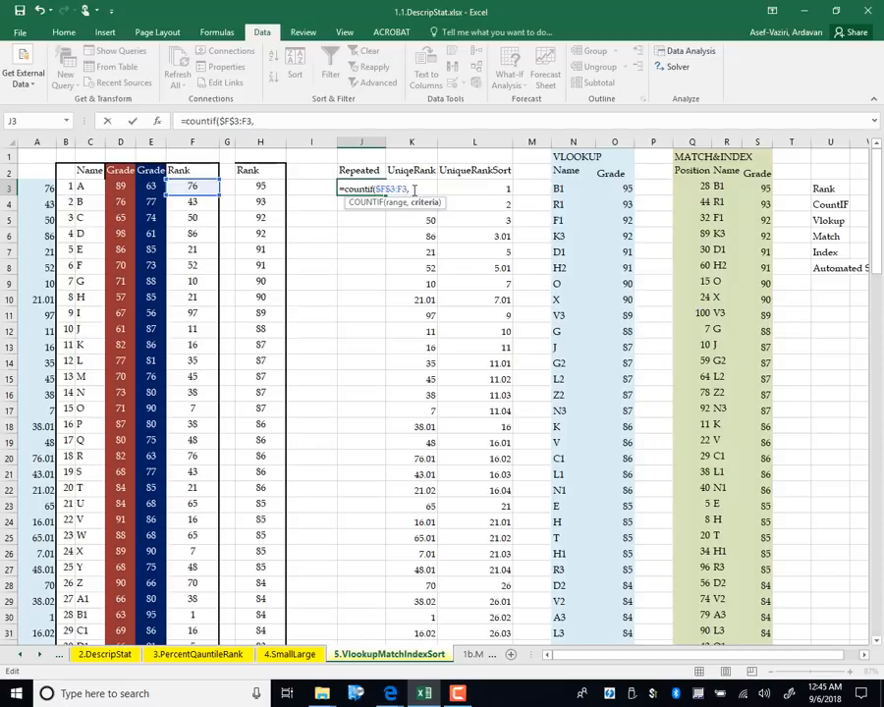
{"action": "left_click", "coordinate": [201, 186]}
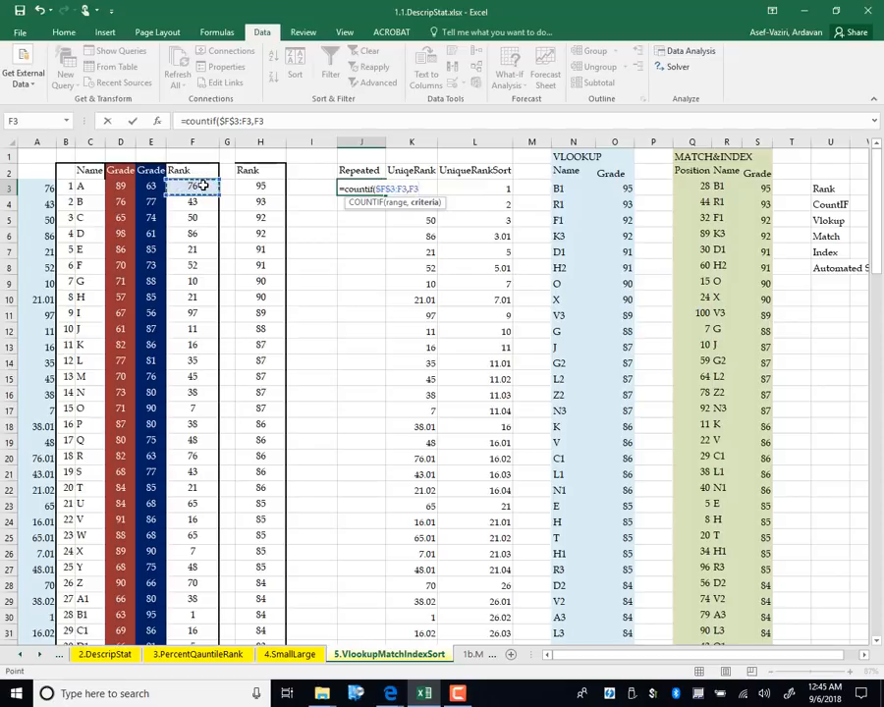
{"action": "type", "text": ")"}
{"action": "key", "text": "Return"}
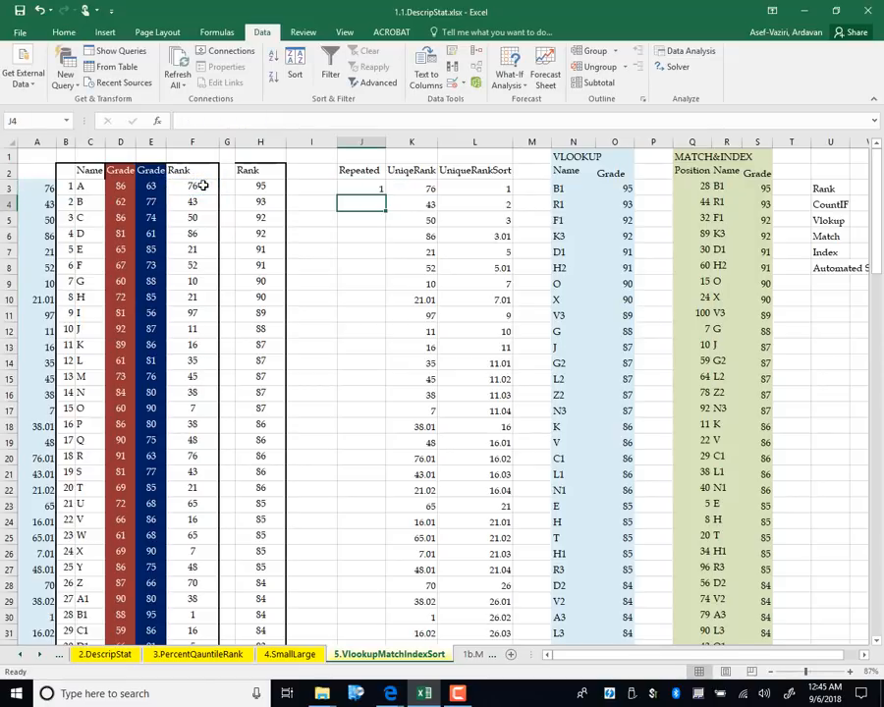
Review J3's COUNTIF formula and copy it to J4, checking the shifted references
{"action": "double_click", "coordinate": [368, 187]}
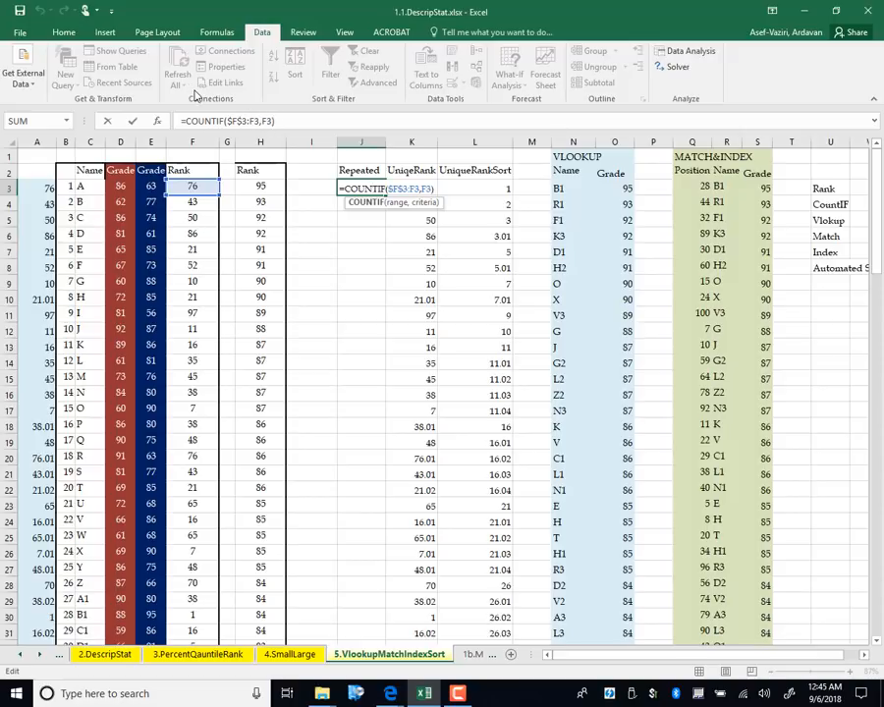
{"action": "key", "text": "Return"}
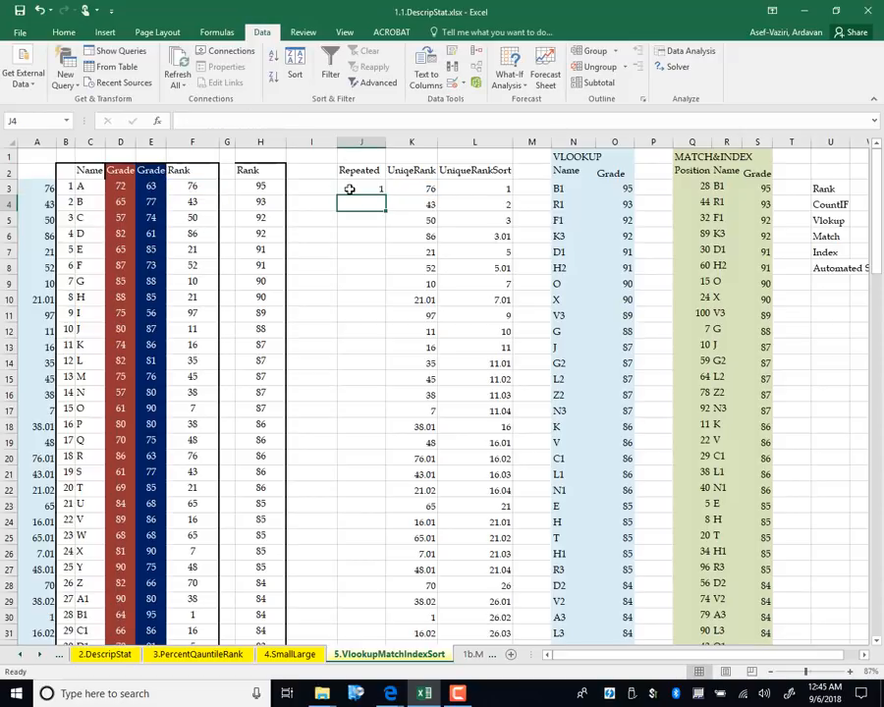
{"action": "left_click", "coordinate": [381, 191]}
{"action": "left_click_drag", "start_coordinate": [384, 193], "coordinate": [383, 208]}
{"action": "left_click", "coordinate": [373, 204]}
{"action": "double_click", "coordinate": [373, 204]}
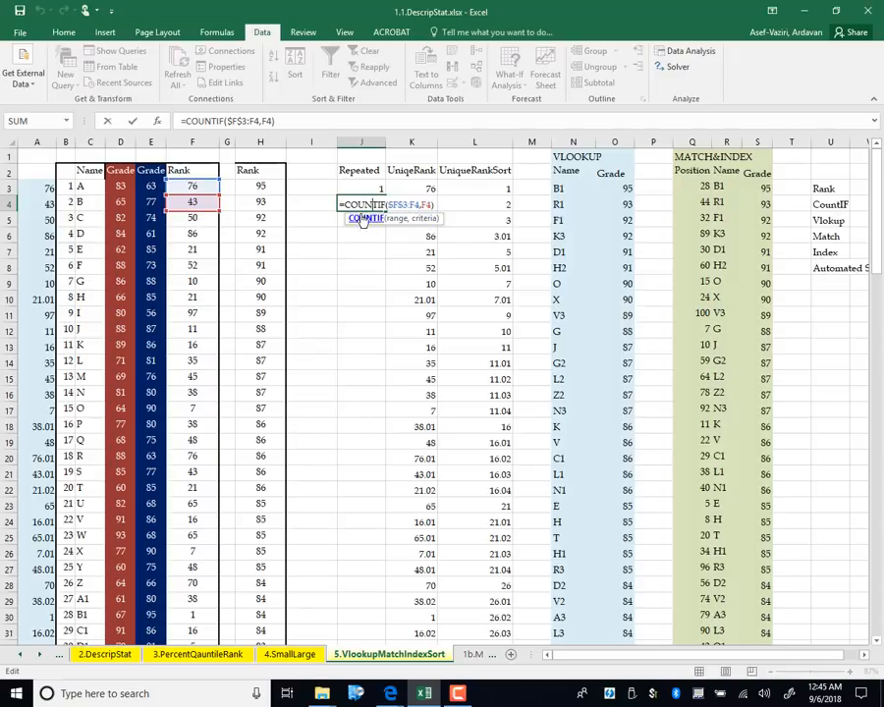
{"action": "key", "text": "Return"}
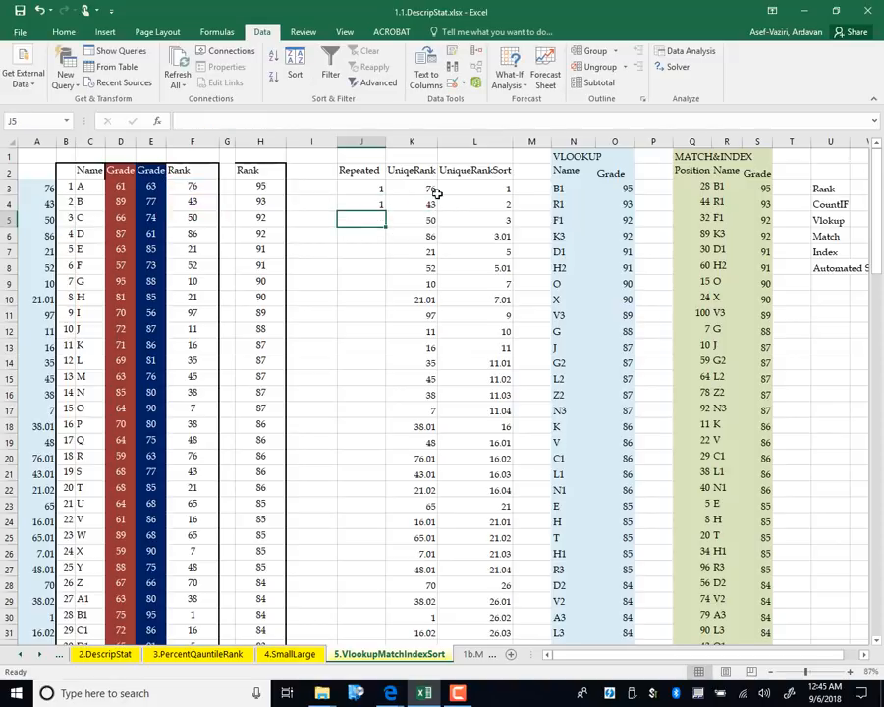
{"action": "left_click", "coordinate": [371, 203]}
Extend the COUNTIF formula down to J29, checking J10 and J22 along the way
{"action": "left_click_drag", "start_coordinate": [385, 210], "coordinate": [386, 300]}
{"action": "left_click", "coordinate": [384, 313]}
{"action": "double_click", "coordinate": [366, 300]}
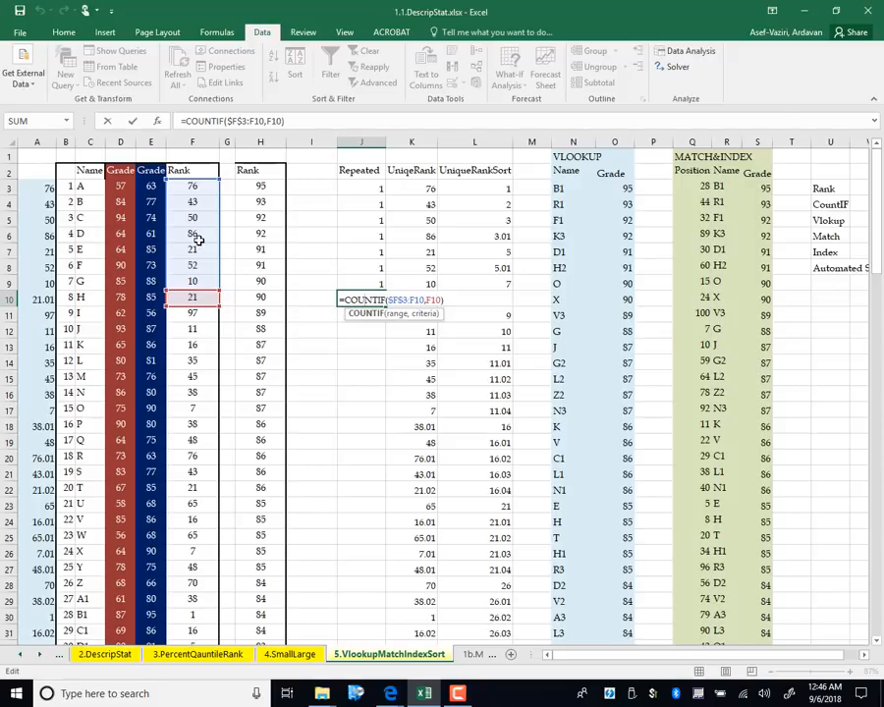
{"action": "key", "text": "Return"}
{"action": "left_click", "coordinate": [367, 298]}
{"action": "left_click_drag", "start_coordinate": [386, 308], "coordinate": [373, 605]}
{"action": "left_click", "coordinate": [373, 488]}
{"action": "double_click", "coordinate": [373, 488]}
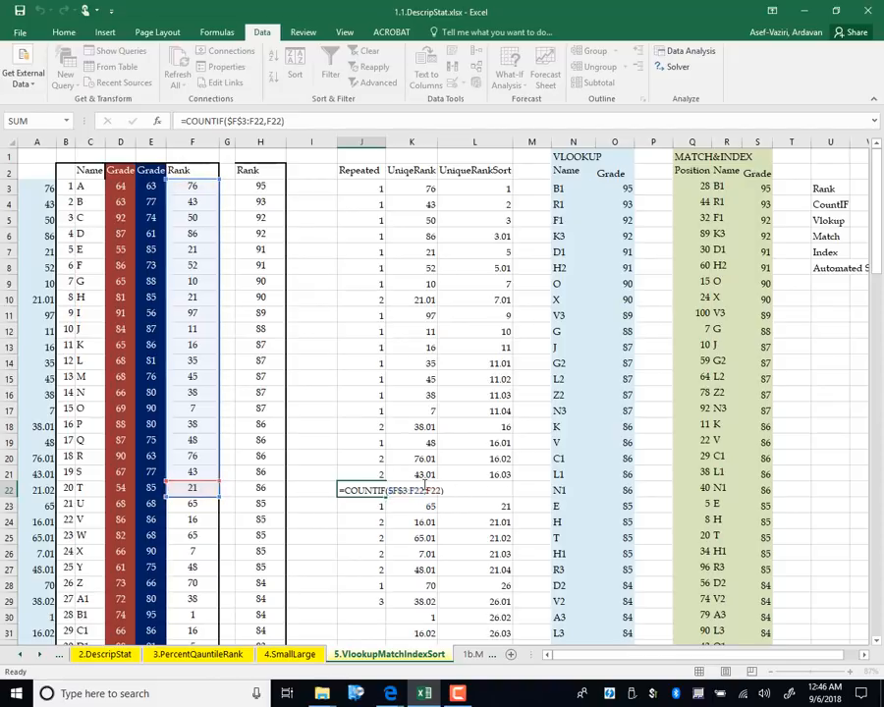
{"action": "key", "text": "Return"}
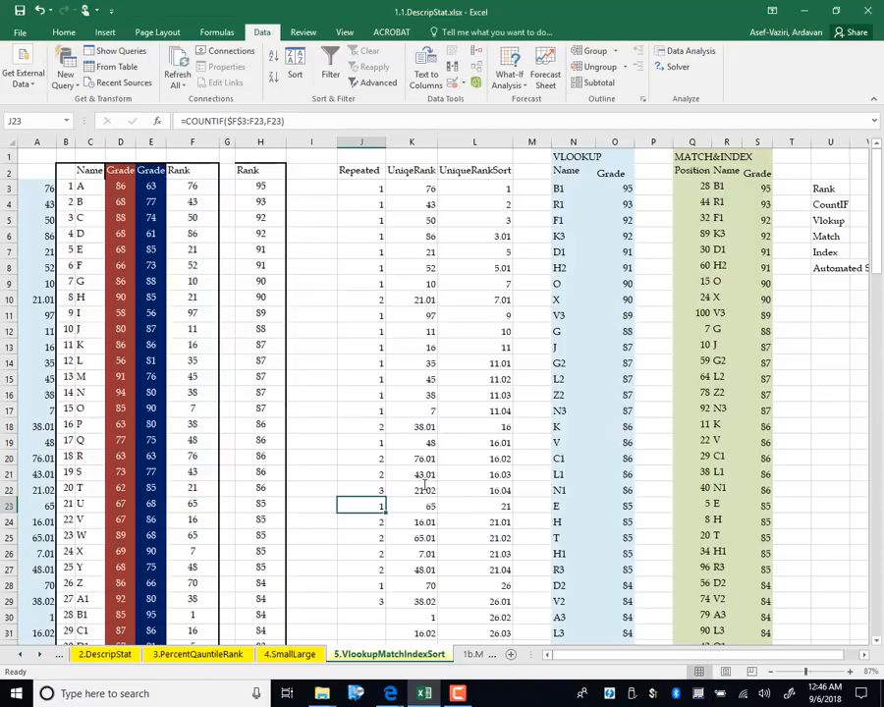
Fill =COUNTIF($F$3:F29,F29) from J29 down to row 102 and verify J99
{"action": "double_click", "coordinate": [373, 600]}
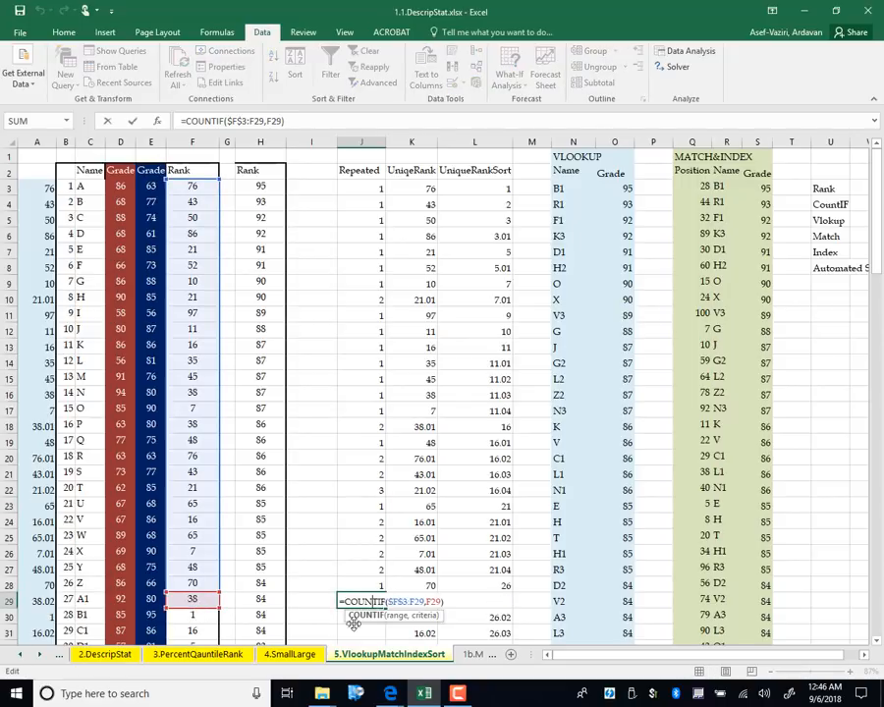
{"action": "key", "text": "Return"}
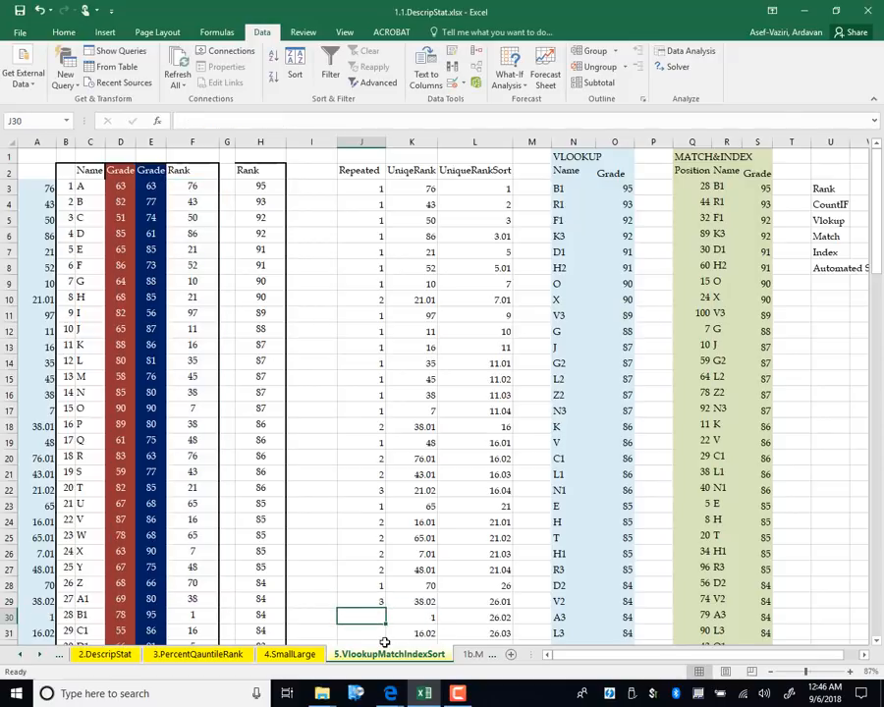
{"action": "left_click", "coordinate": [373, 602]}
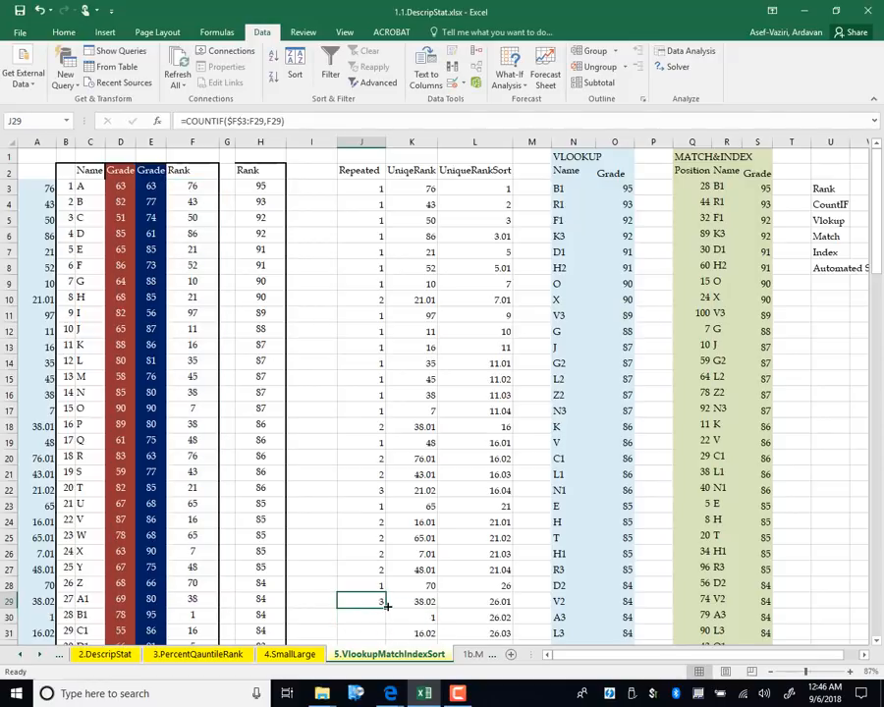
{"action": "double_click", "coordinate": [387, 606]}
{"action": "left_click_drag", "start_coordinate": [876, 174], "coordinate": [876, 483]}
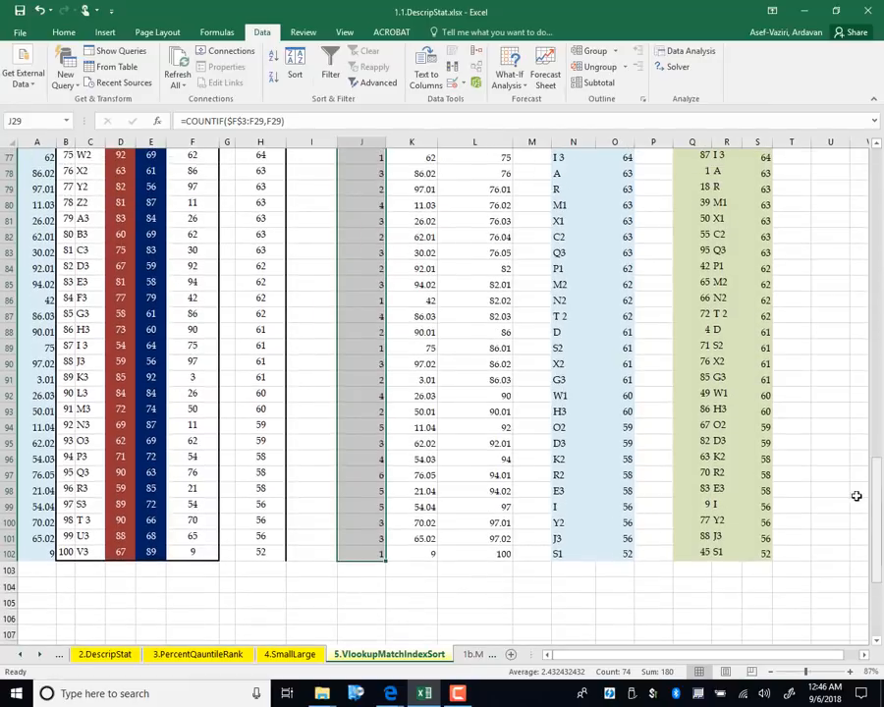
{"action": "left_click", "coordinate": [361, 506]}
{"action": "double_click", "coordinate": [360, 506]}
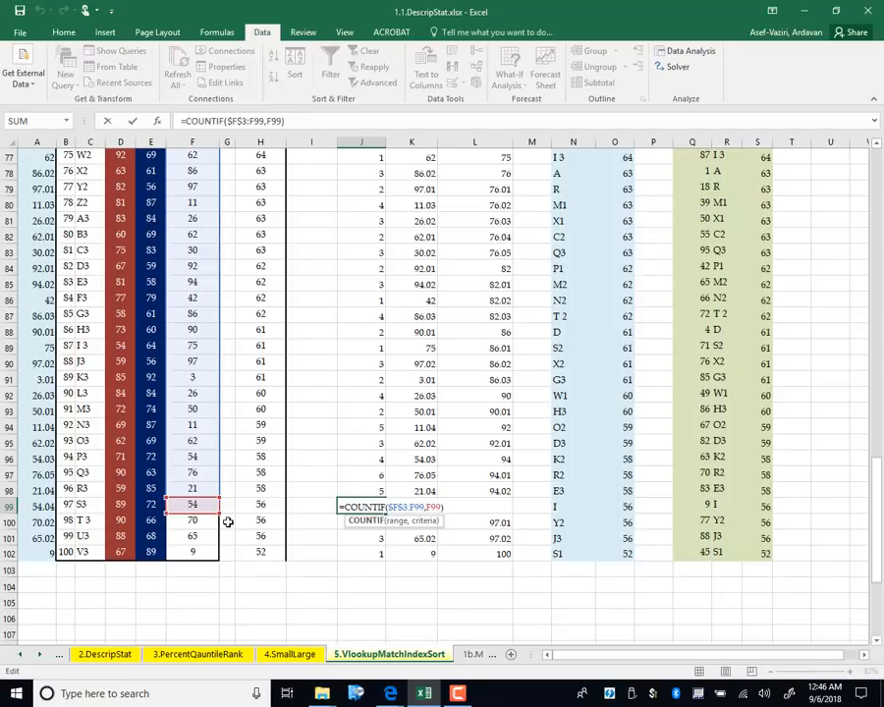
{"action": "key", "text": "Return"}
{"action": "left_click_drag", "start_coordinate": [874, 510], "coordinate": [880, 7]}
Enter =IF(J3=1,F3,F3+J3/10) in K3, giving a unique rank of 76
{"action": "left_click", "coordinate": [413, 187]}
{"action": "type", "text": "="}
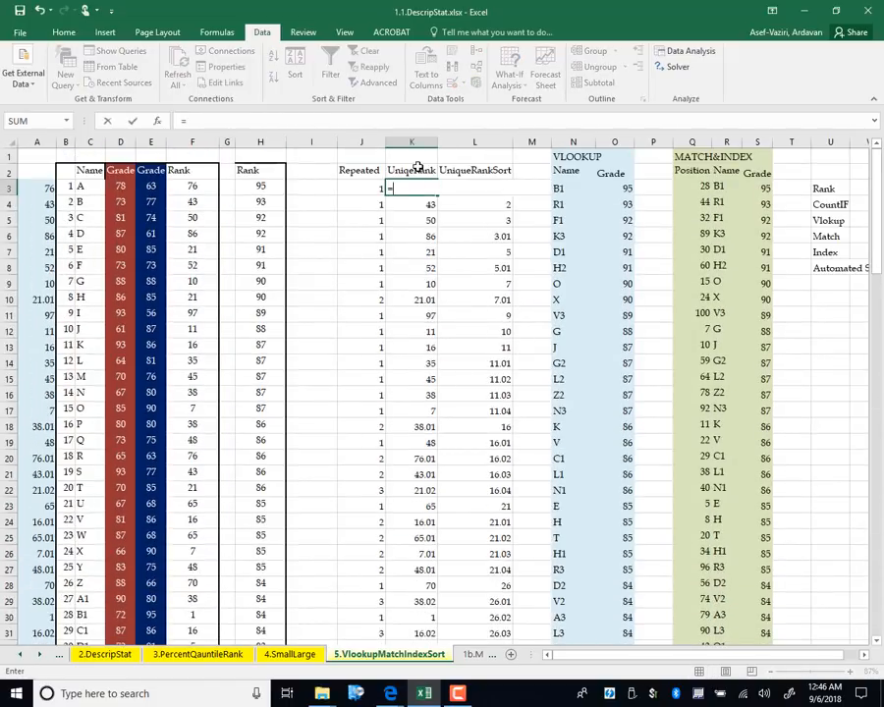
{"action": "type", "text": "i"}
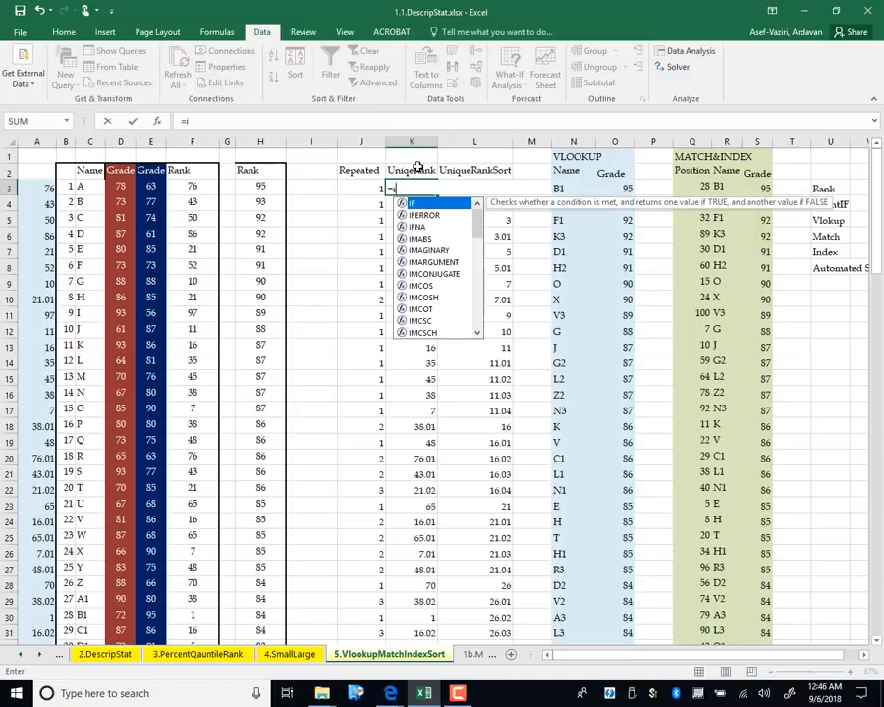
{"action": "type", "text": "f("}
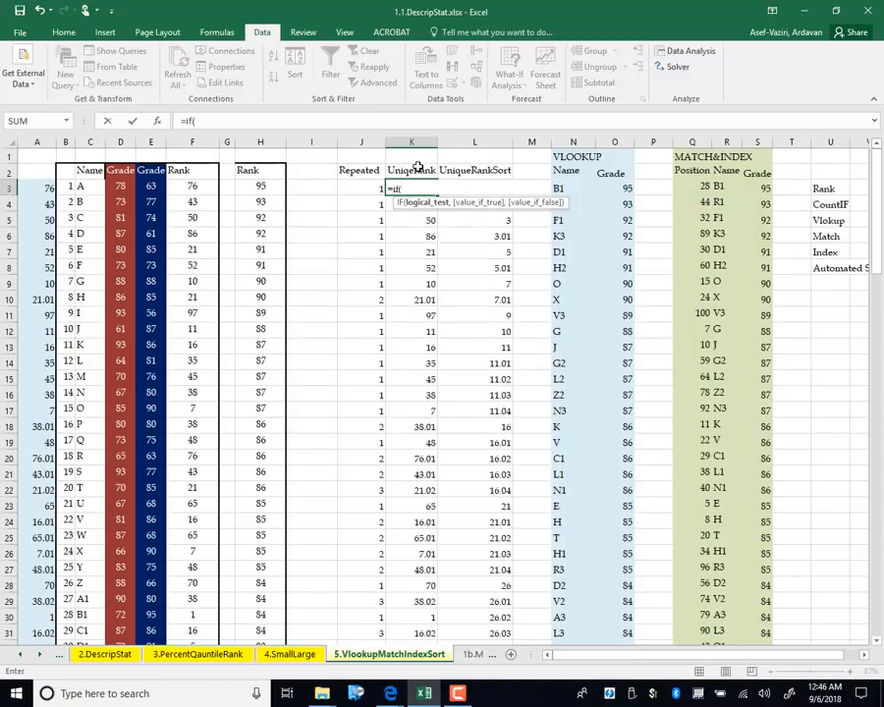
{"action": "left_click", "coordinate": [357, 187]}
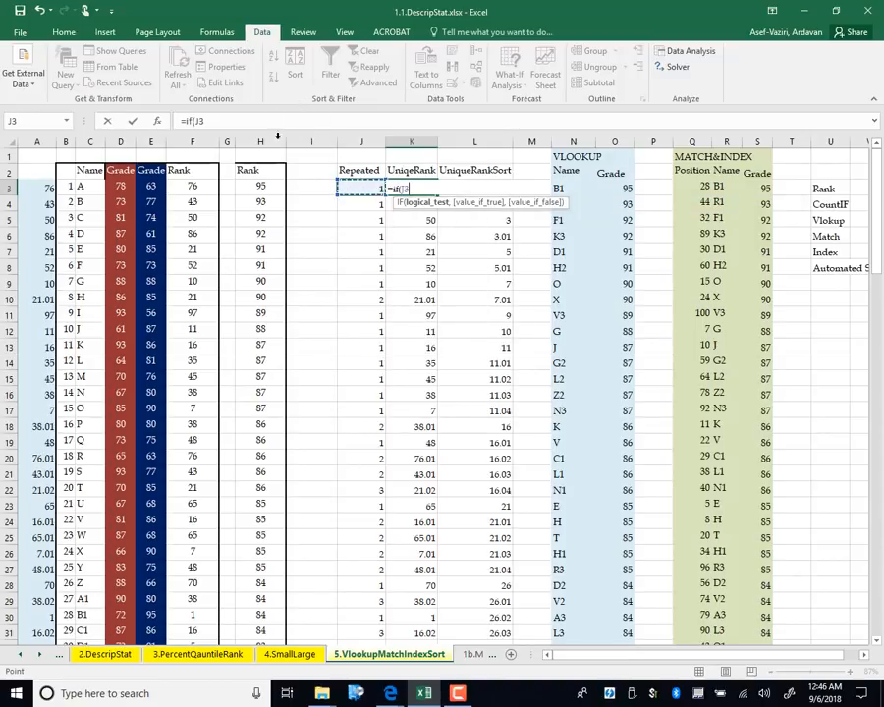
{"action": "type", "text": "=1"}
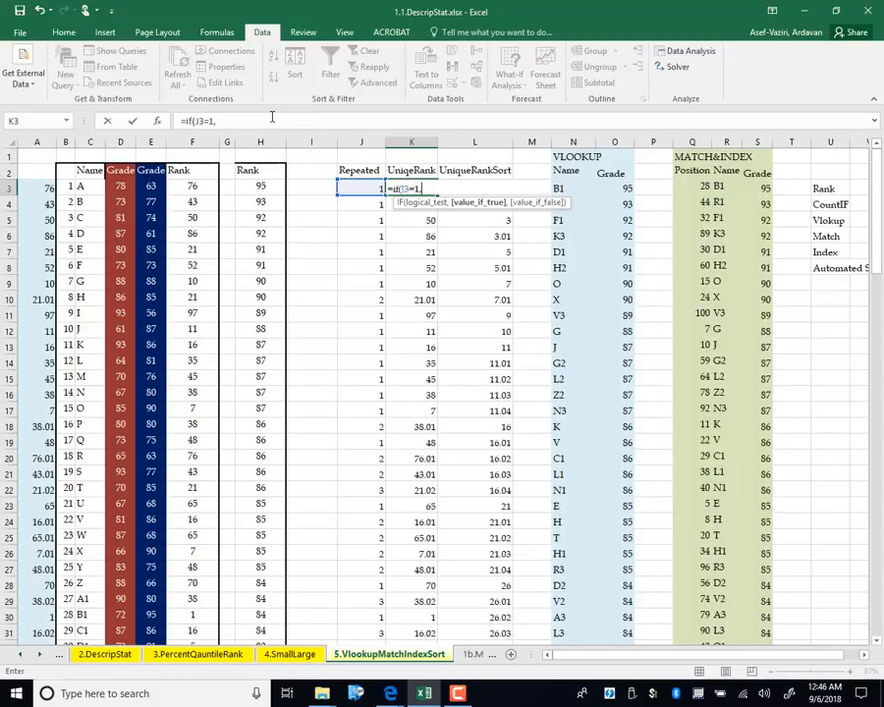
{"action": "type", "text": ","}
{"action": "left_click", "coordinate": [183, 186]}
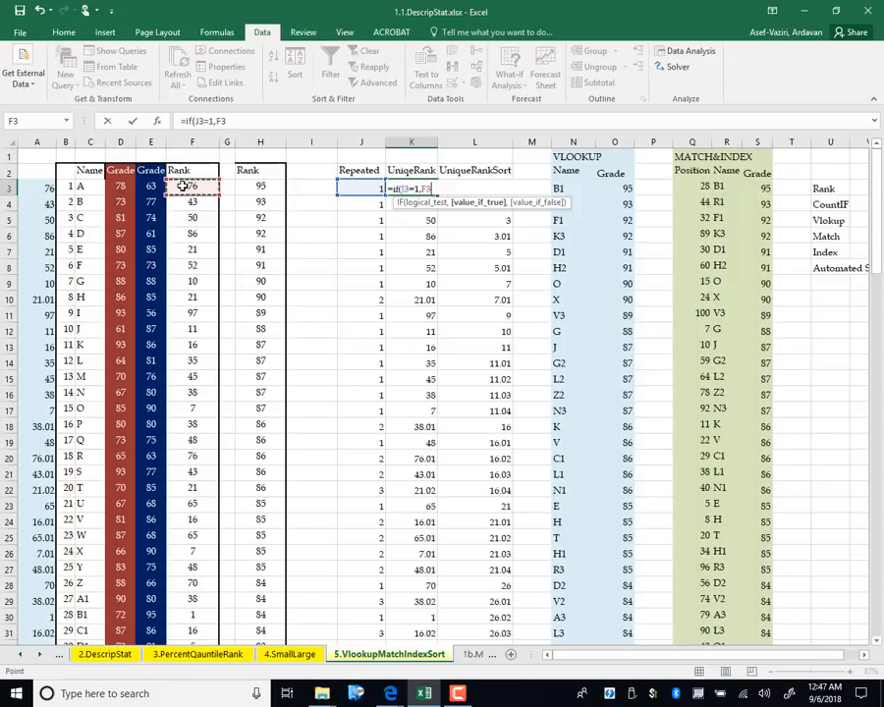
{"action": "type", "text": ","}
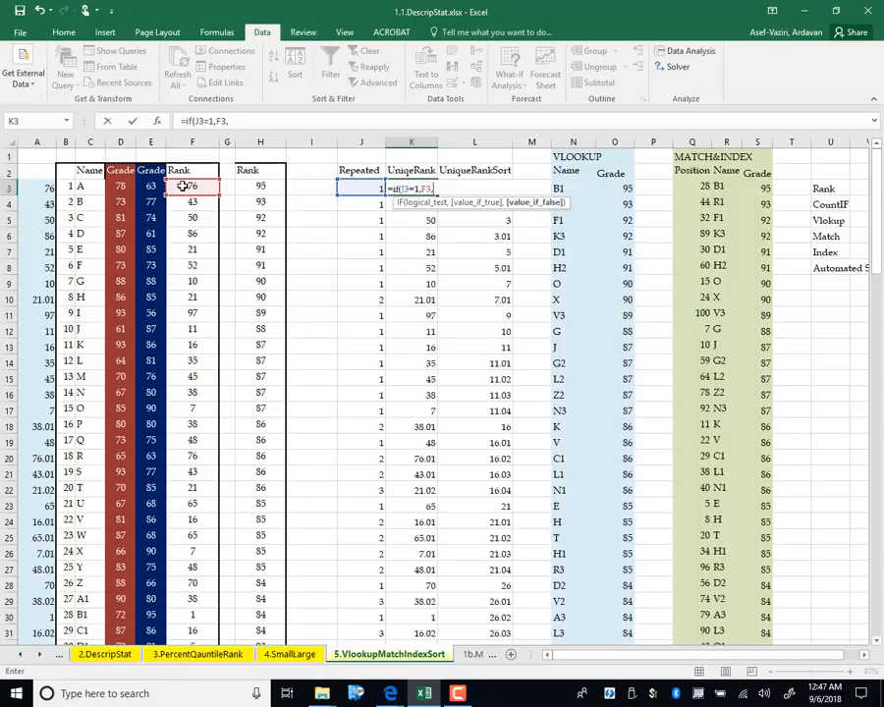
{"action": "left_click", "coordinate": [182, 186]}
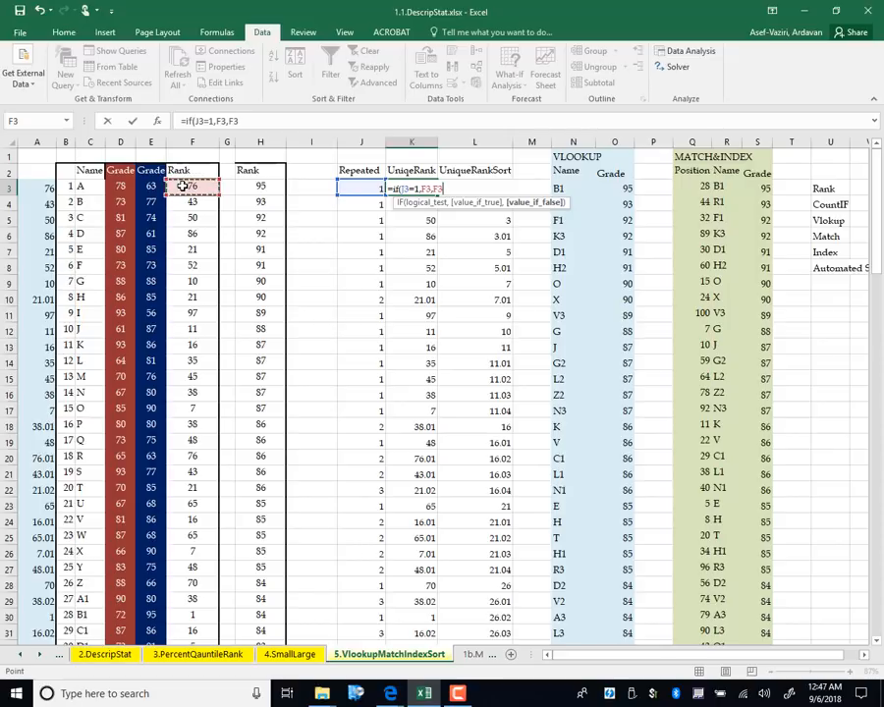
{"action": "type", "text": "+"}
{"action": "left_click", "coordinate": [368, 186]}
{"action": "type", "text": "/10"}
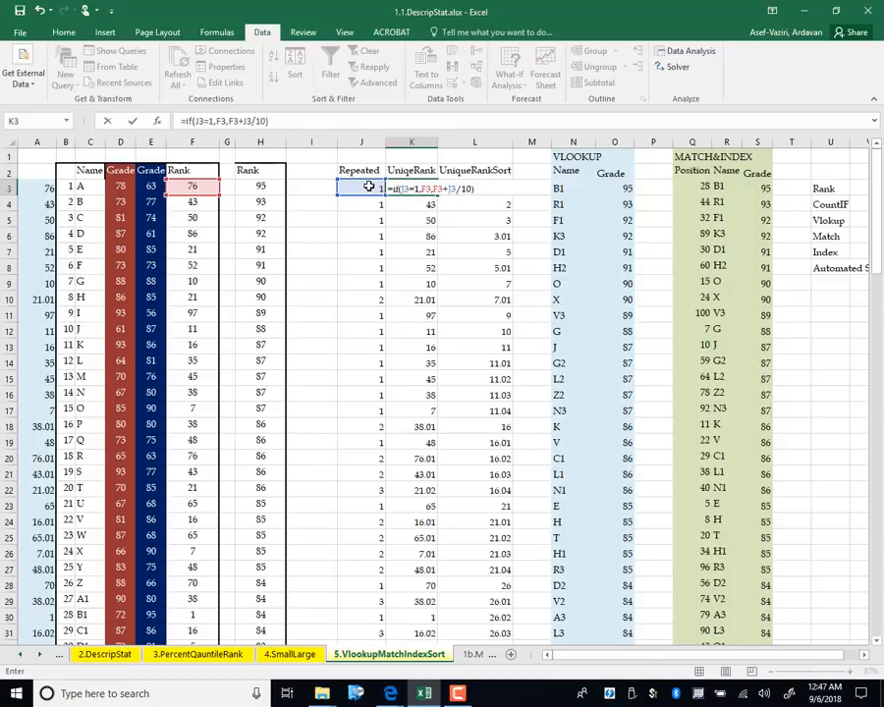
{"action": "key", "text": "Return"}
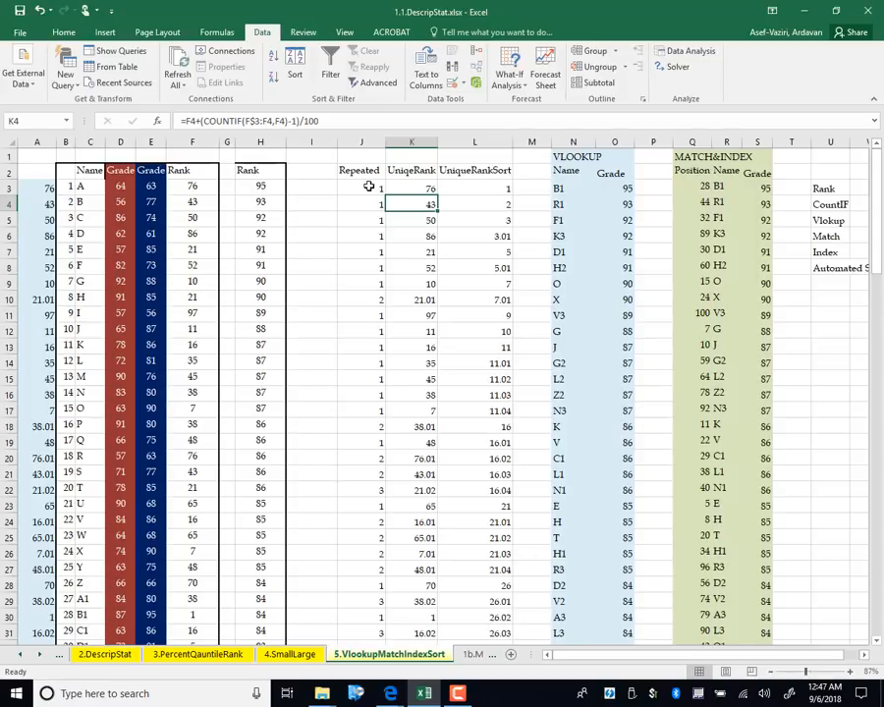
{"action": "key", "text": "Up"}
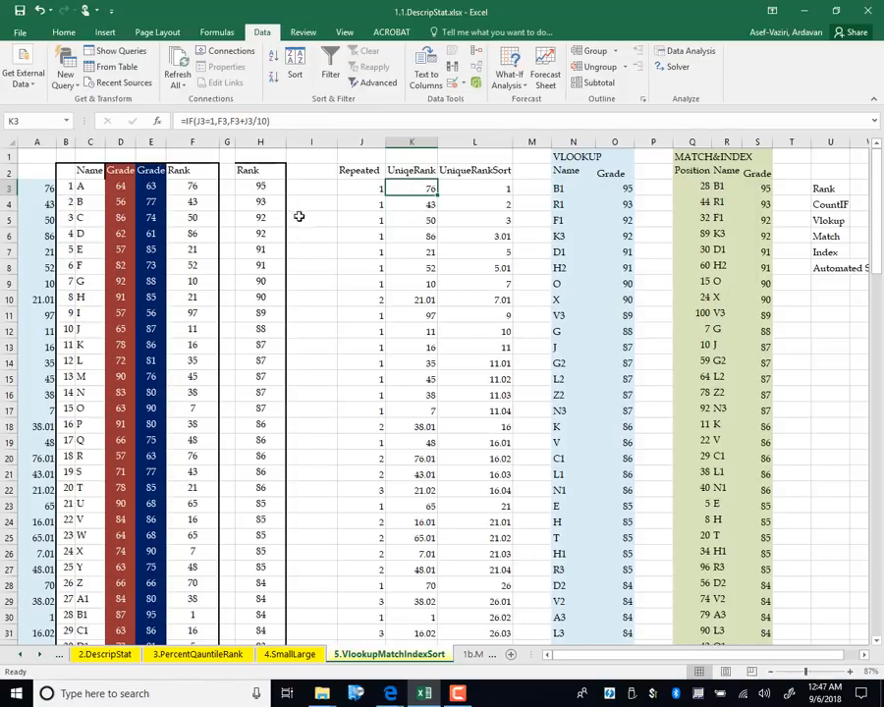
Copy K3's IF formula down through K10, turning the repeated rank 21 into 21.2
{"action": "left_click_drag", "start_coordinate": [436, 196], "coordinate": [439, 313]}
{"action": "double_click", "coordinate": [438, 293]}
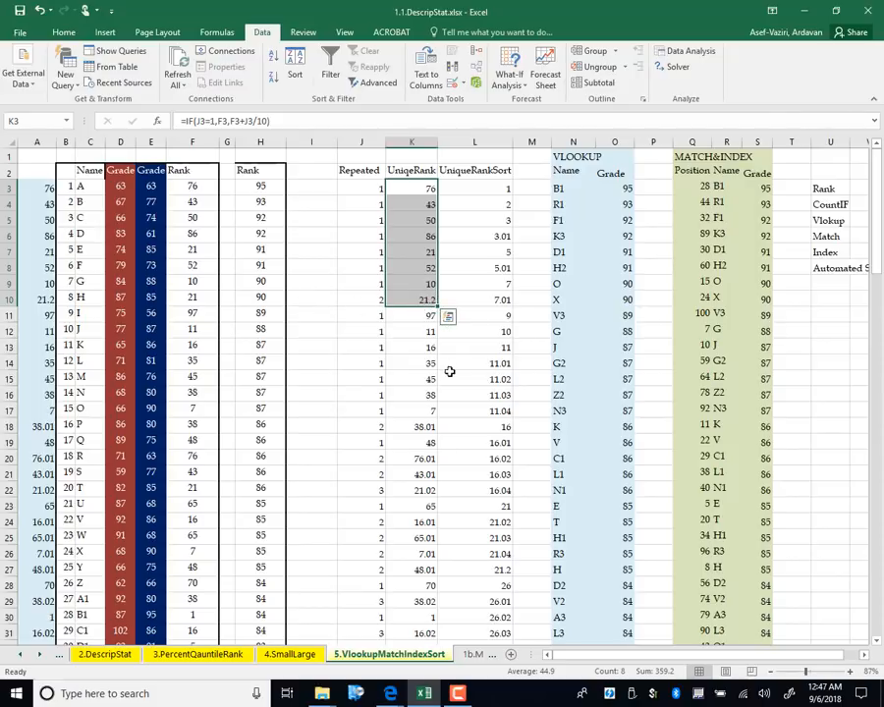
{"action": "left_click", "coordinate": [425, 188]}
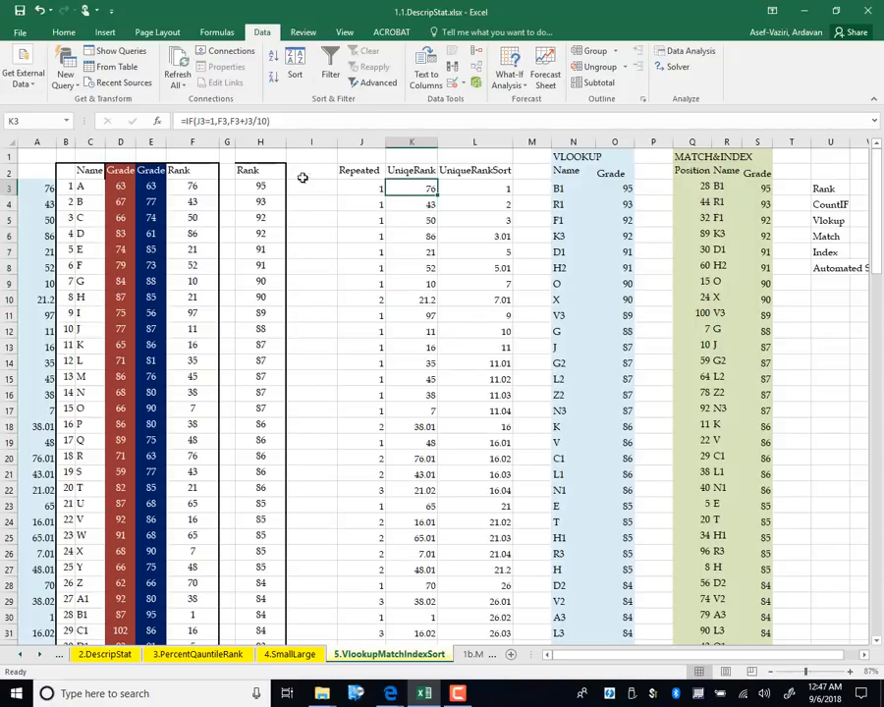
Replace K3's formula with =F3+J3/10 so it shows 76.1
{"action": "type", "text": "="}
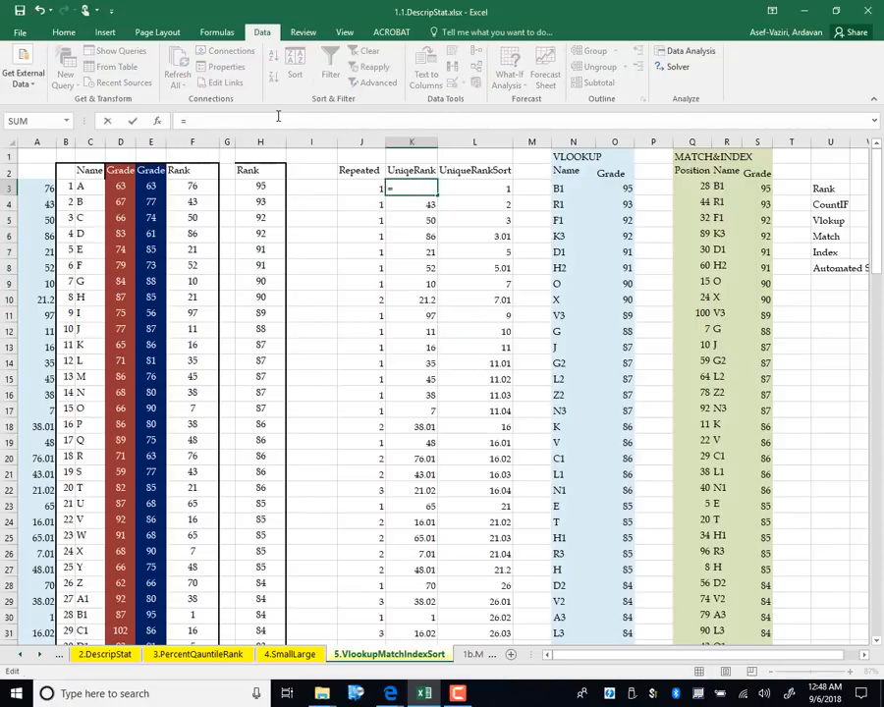
{"action": "left_click", "coordinate": [187, 187]}
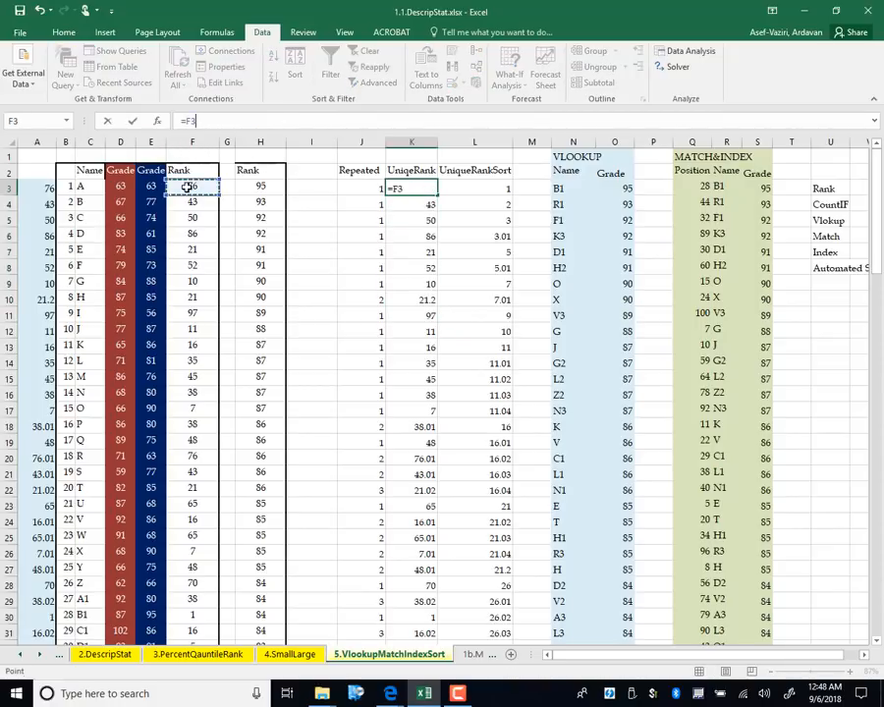
{"action": "type", "text": "+"}
{"action": "left_click", "coordinate": [350, 188]}
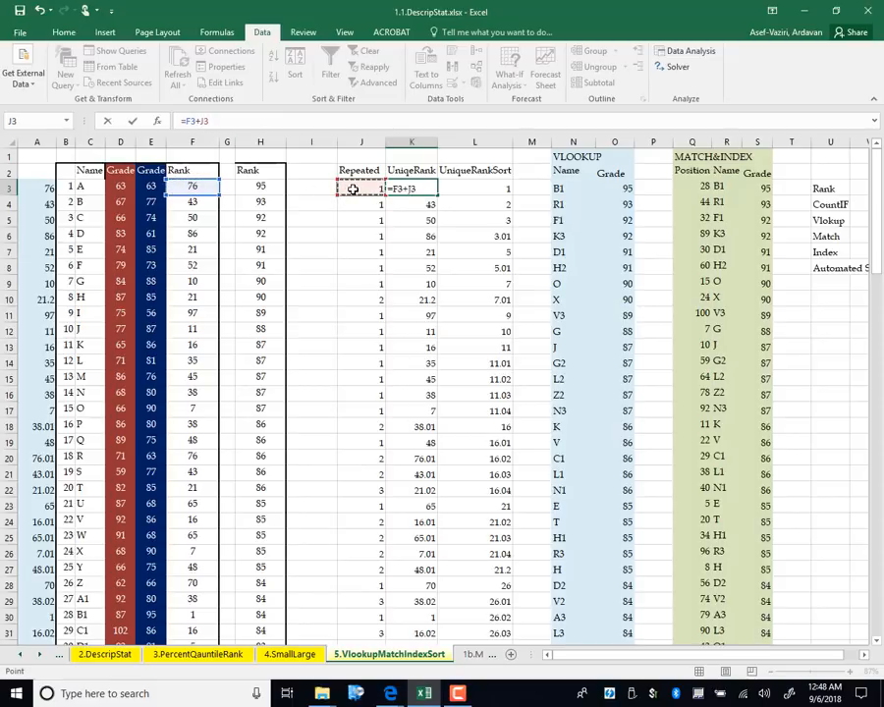
{"action": "type", "text": "/10"}
{"action": "key", "text": "Return"}
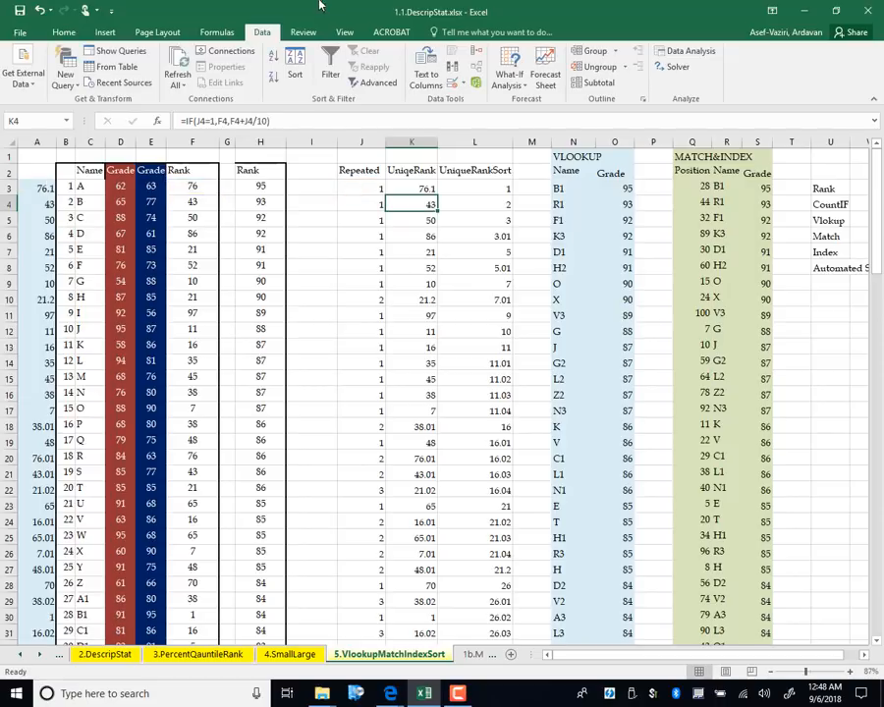
{"action": "left_click", "coordinate": [423, 187]}
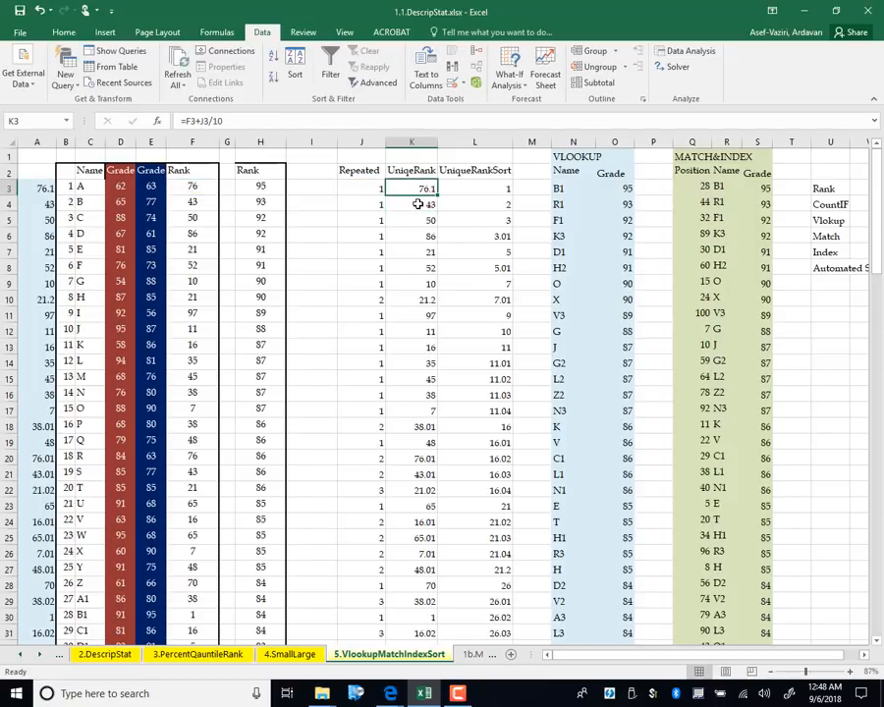
Copy K3's formula into K4 and compare the ranks and unique ranks in F7, F10 and K10
{"action": "left_click_drag", "start_coordinate": [438, 194], "coordinate": [439, 308]}
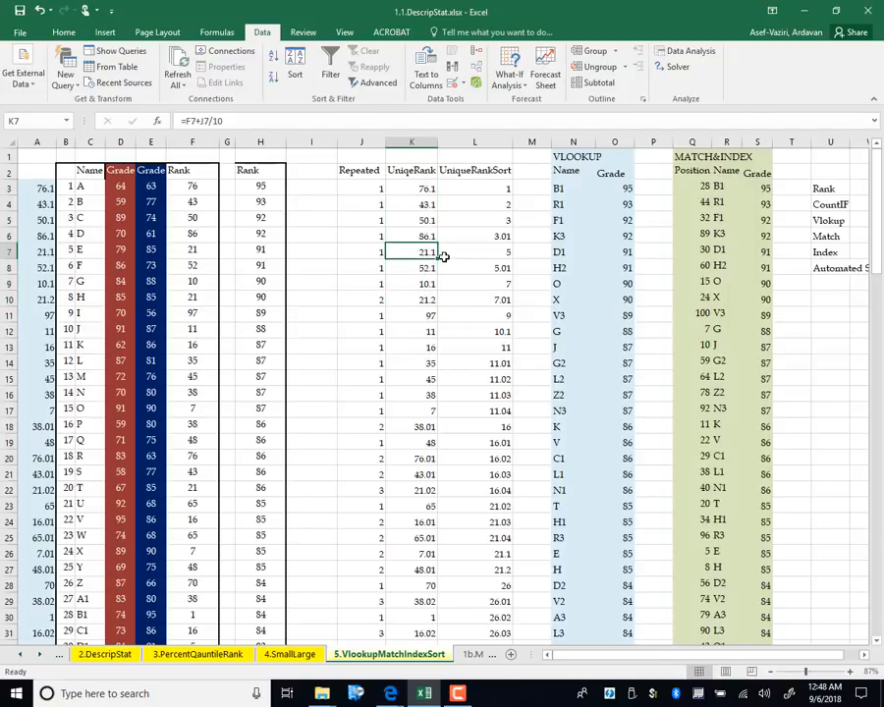
{"action": "left_click", "coordinate": [185, 249]}
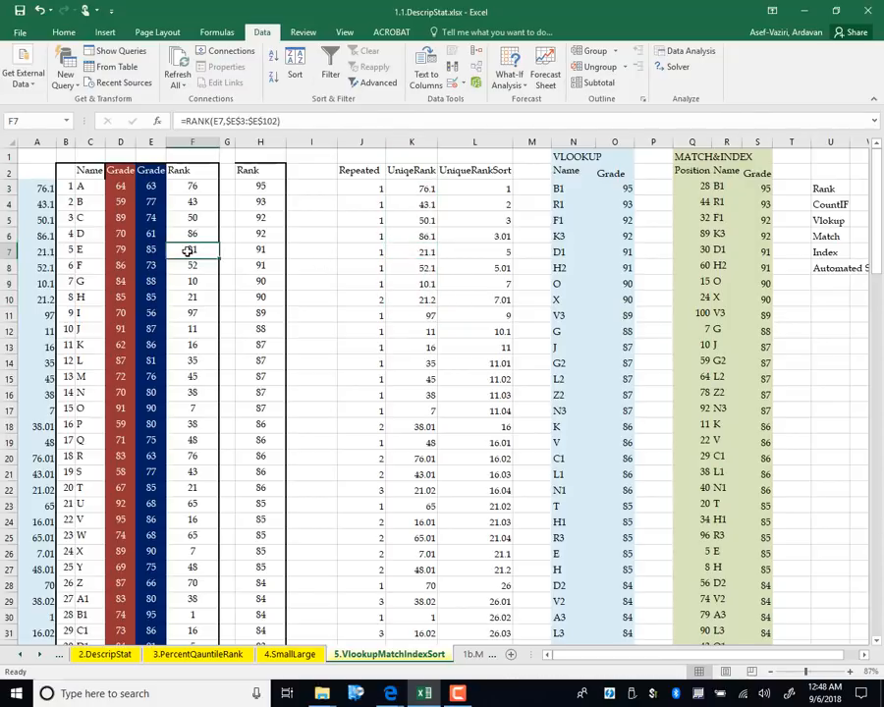
{"action": "left_click", "coordinate": [425, 302]}
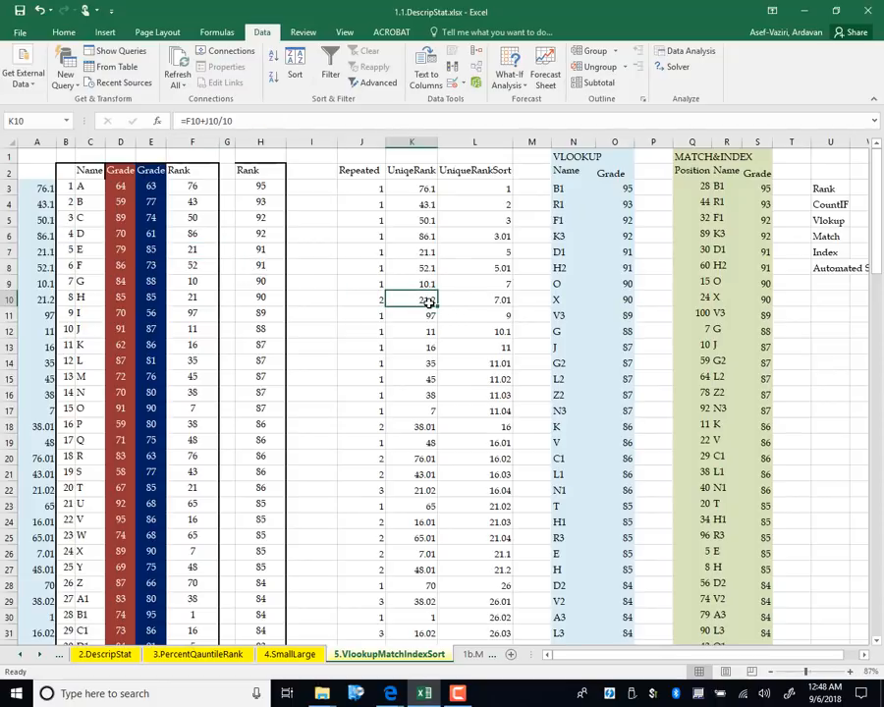
{"action": "left_click", "coordinate": [193, 296]}
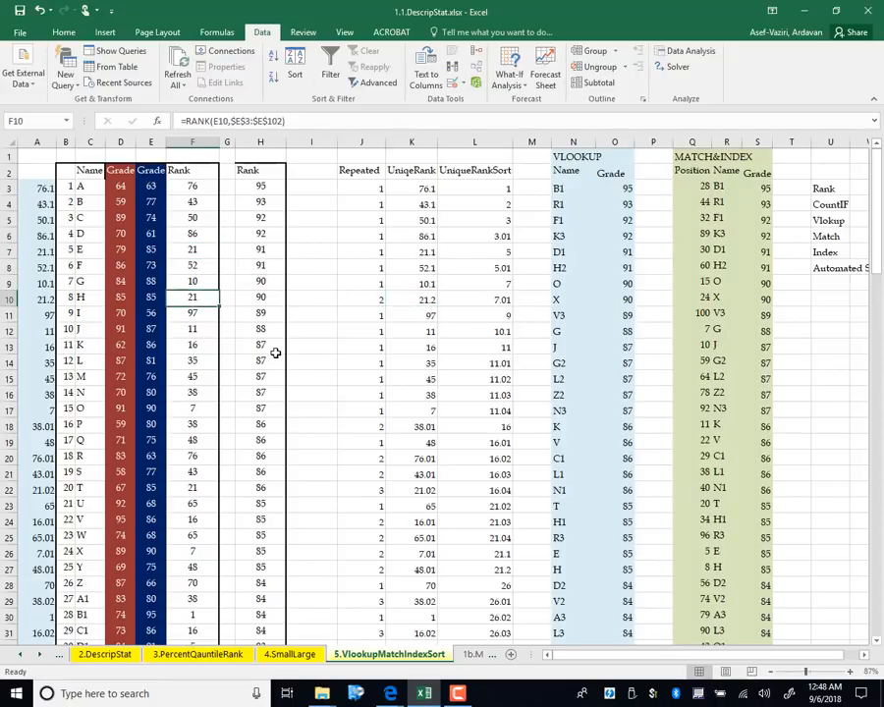
{"action": "left_click", "coordinate": [404, 303]}
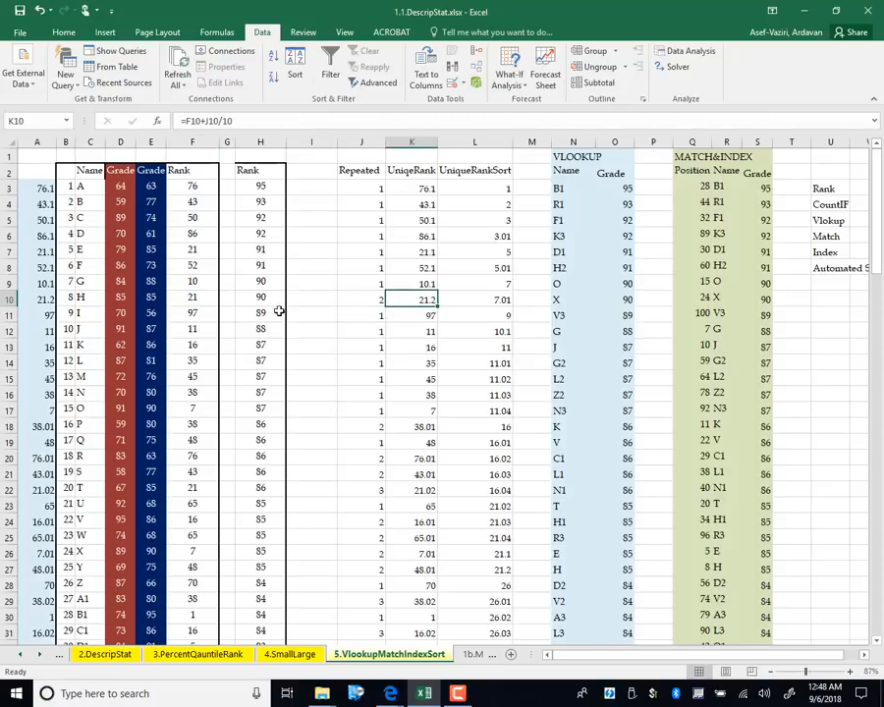
{"action": "left_click", "coordinate": [200, 298]}
{"action": "left_click", "coordinate": [210, 252]}
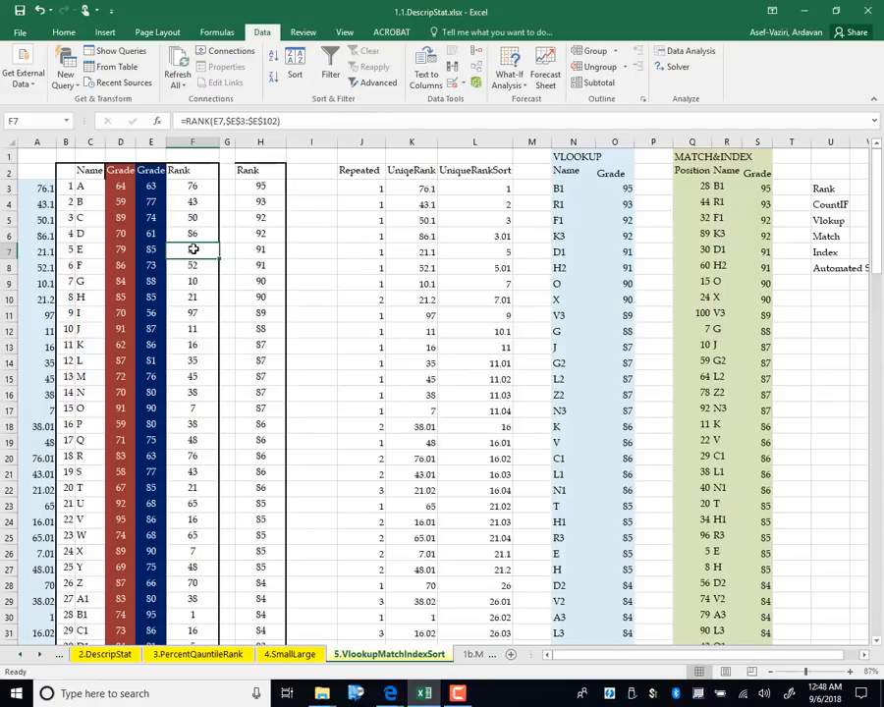
Compare names E (C7) and H (C10) against their tied ranks and unique ranks in K7 and K10
{"action": "left_click", "coordinate": [83, 248]}
{"action": "left_click", "coordinate": [209, 297]}
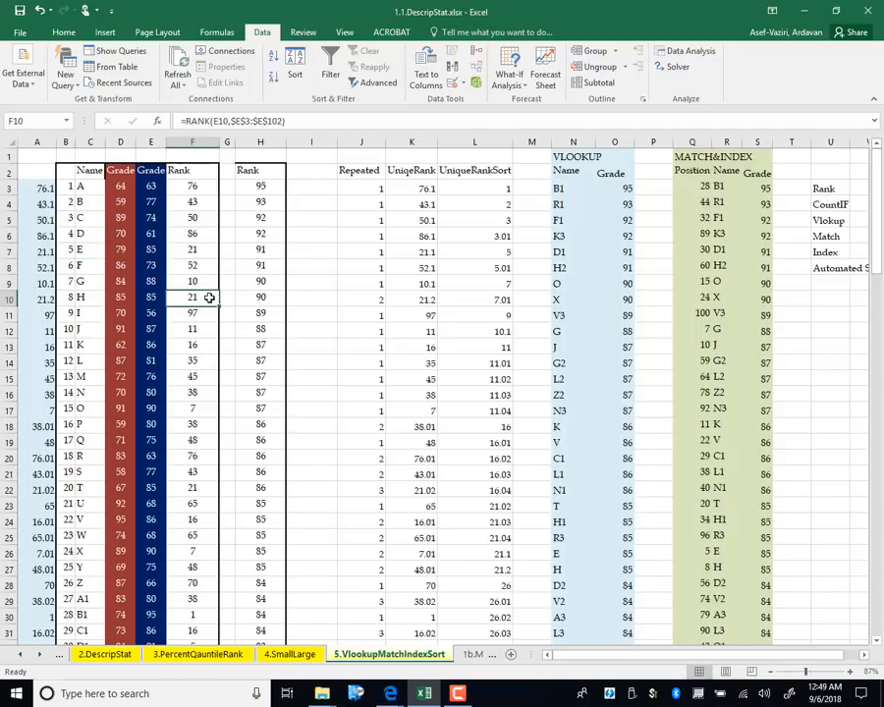
{"action": "left_click", "coordinate": [89, 301]}
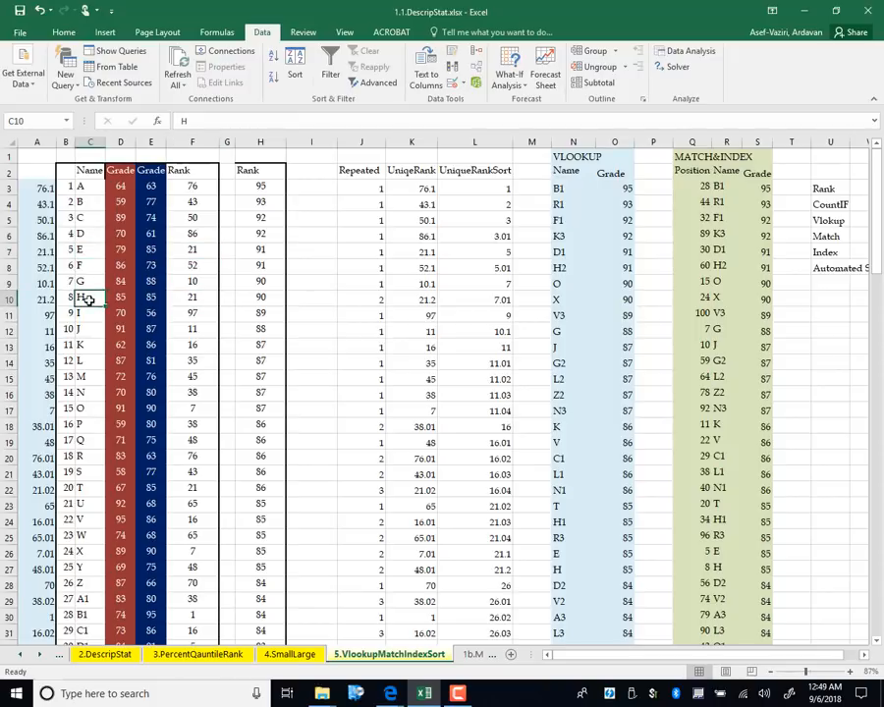
{"action": "left_click", "coordinate": [198, 297]}
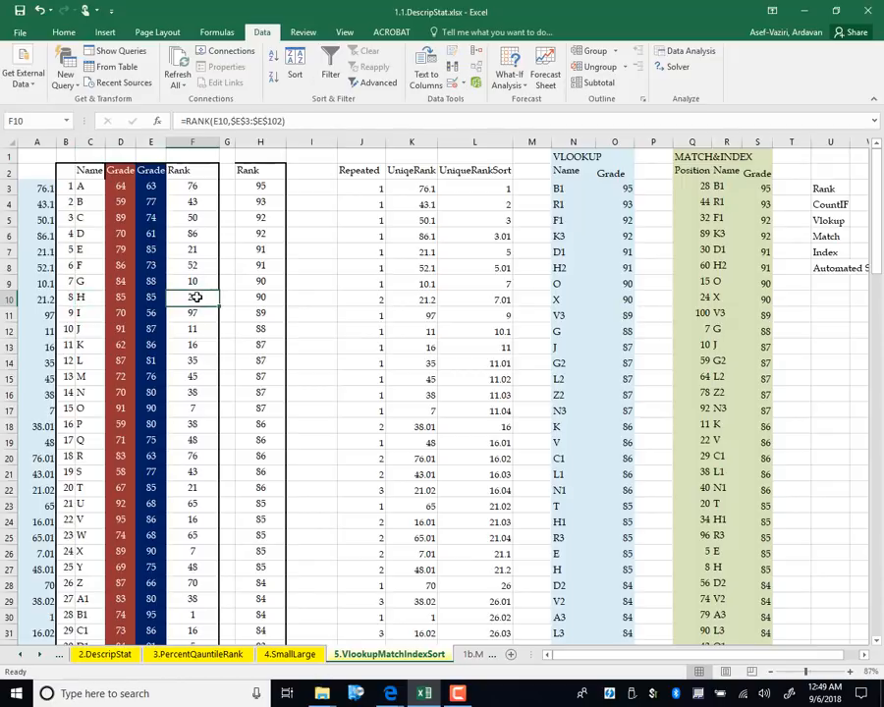
{"action": "left_click", "coordinate": [199, 249]}
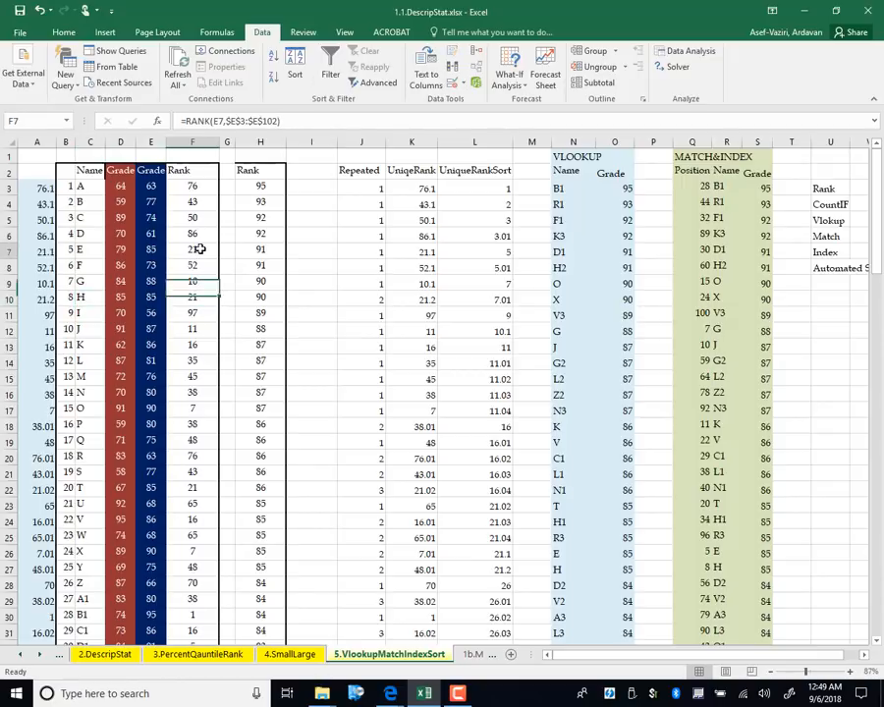
{"action": "left_click", "coordinate": [76, 248]}
{"action": "left_click", "coordinate": [80, 297]}
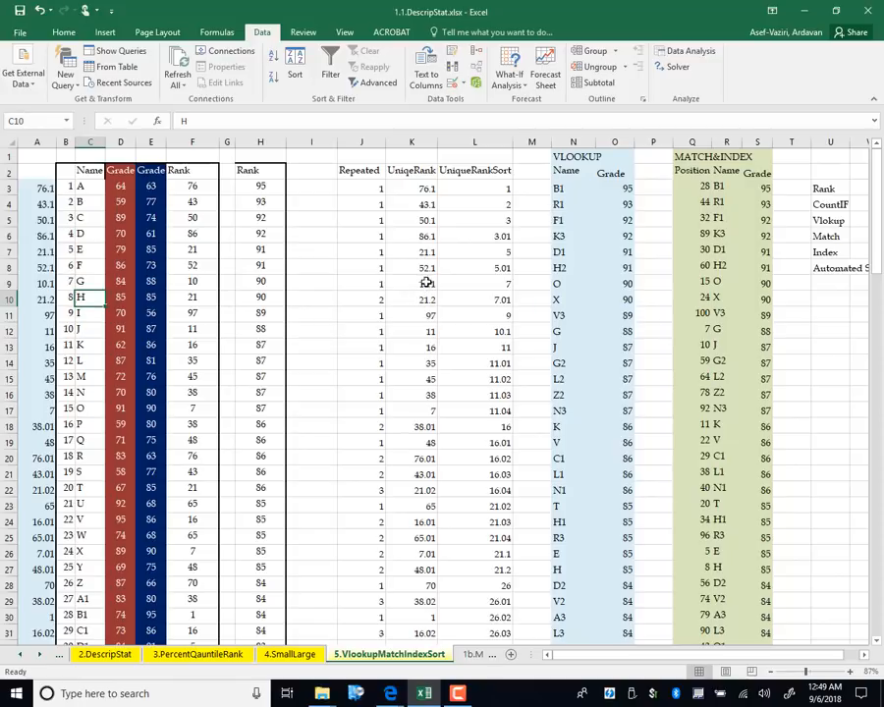
{"action": "left_click", "coordinate": [432, 253]}
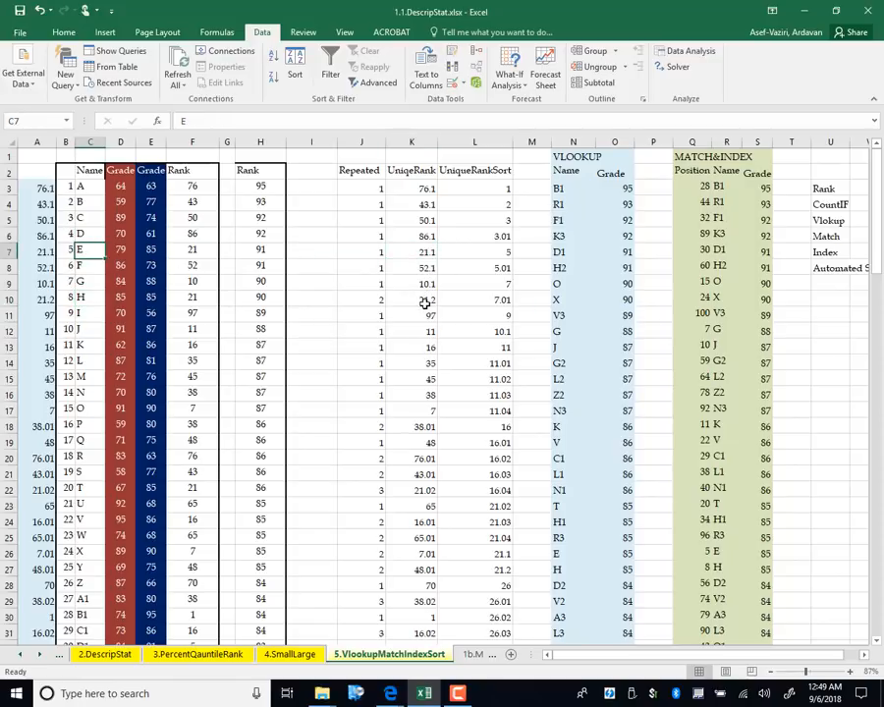
{"action": "left_click", "coordinate": [425, 299]}
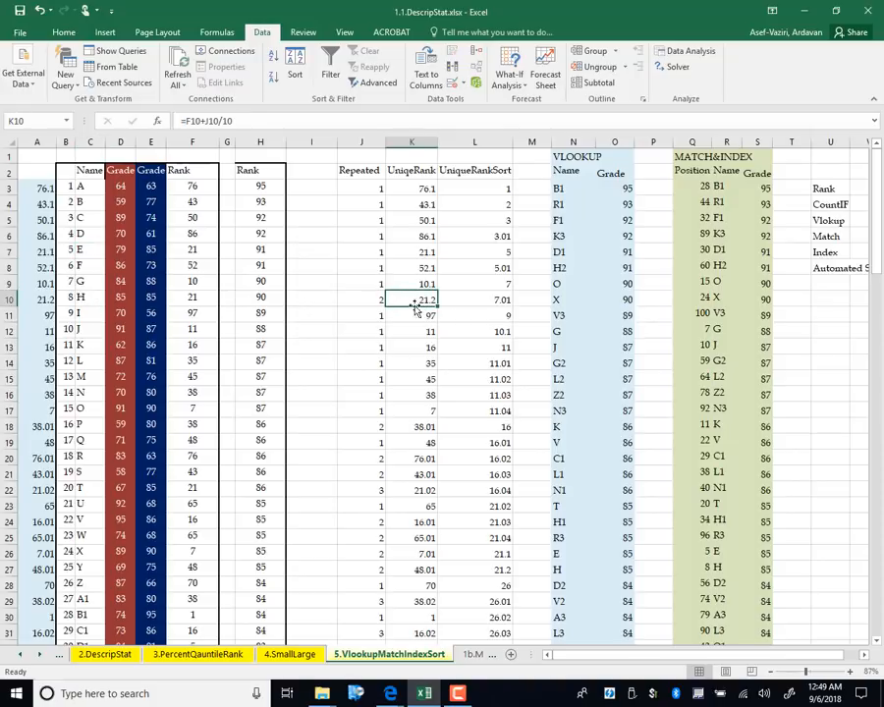
Fill =F3+J3/10 down from K3 through K102
{"action": "left_click_drag", "start_coordinate": [437, 307], "coordinate": [437, 585]}
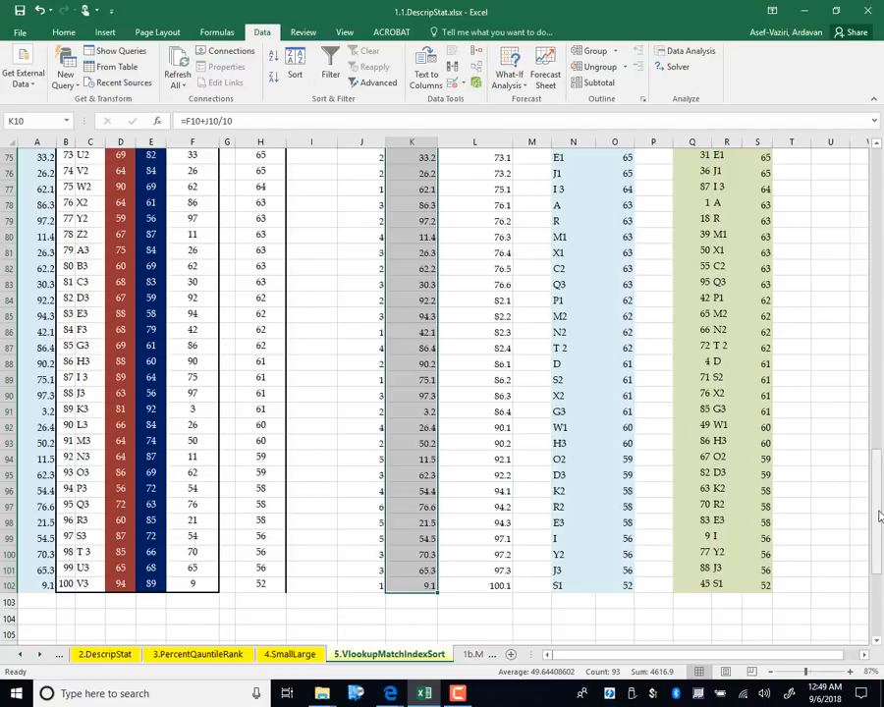
{"action": "left_click_drag", "start_coordinate": [876, 462], "coordinate": [881, 177]}
{"action": "left_click", "coordinate": [414, 190]}
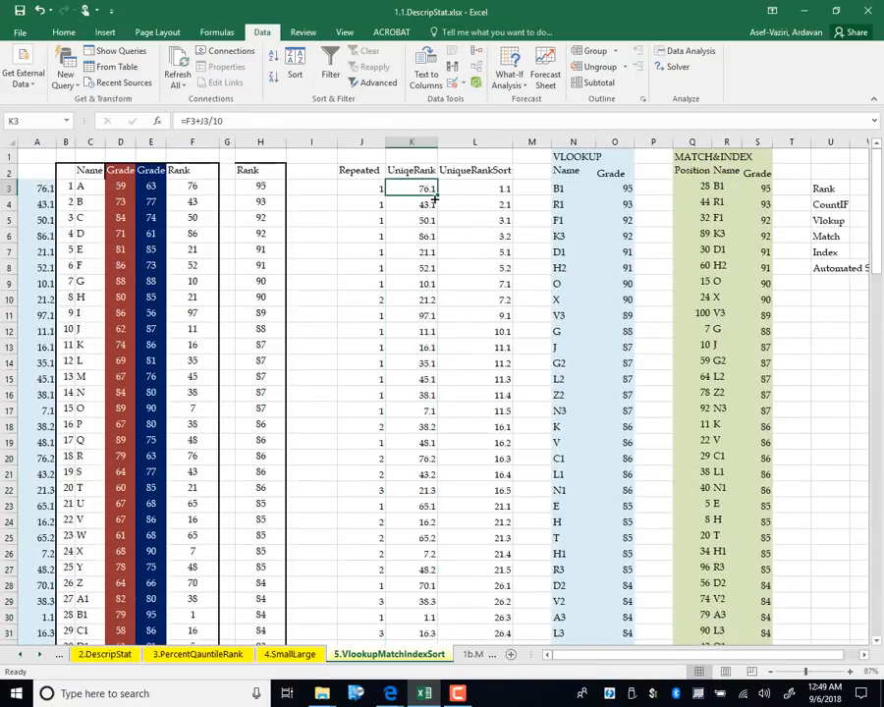
{"action": "double_click", "coordinate": [436, 196]}
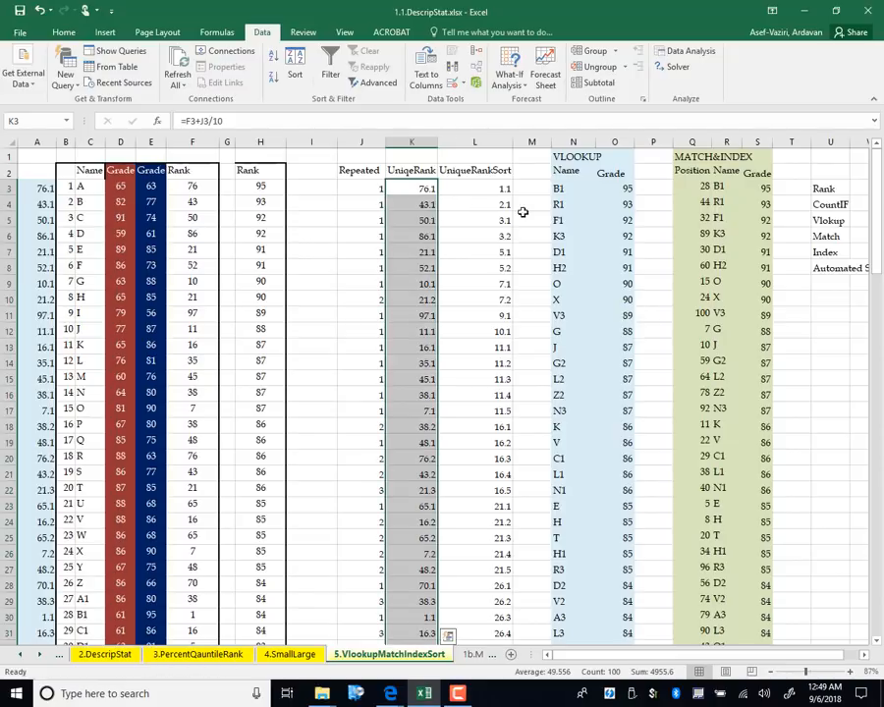
Enter =K3 in A3 and fill it down column A for all 100 rows
{"action": "left_click", "coordinate": [27, 189]}
{"action": "type", "text": "="}
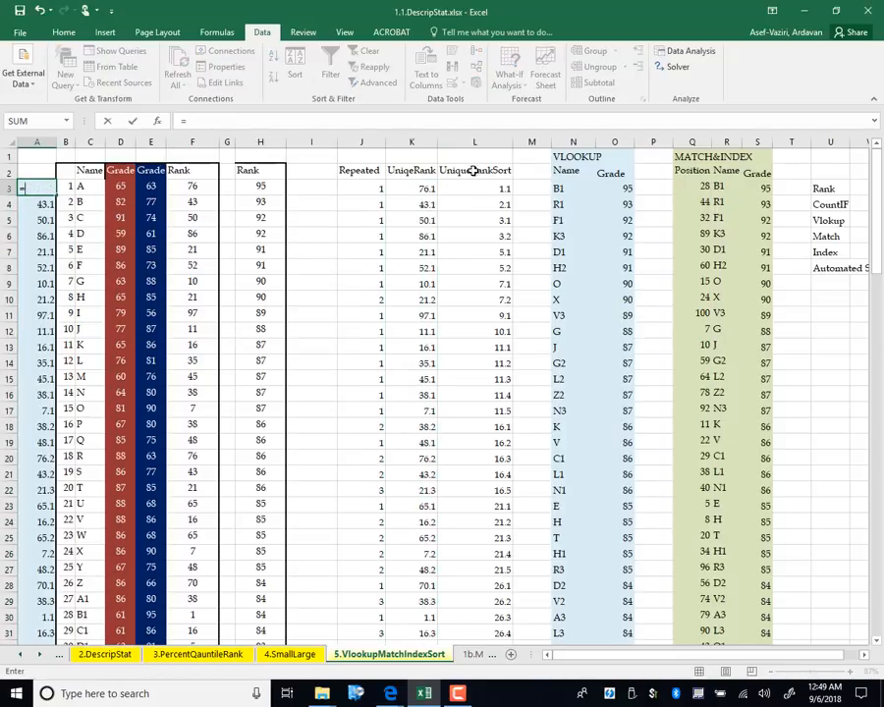
{"action": "left_click", "coordinate": [419, 187]}
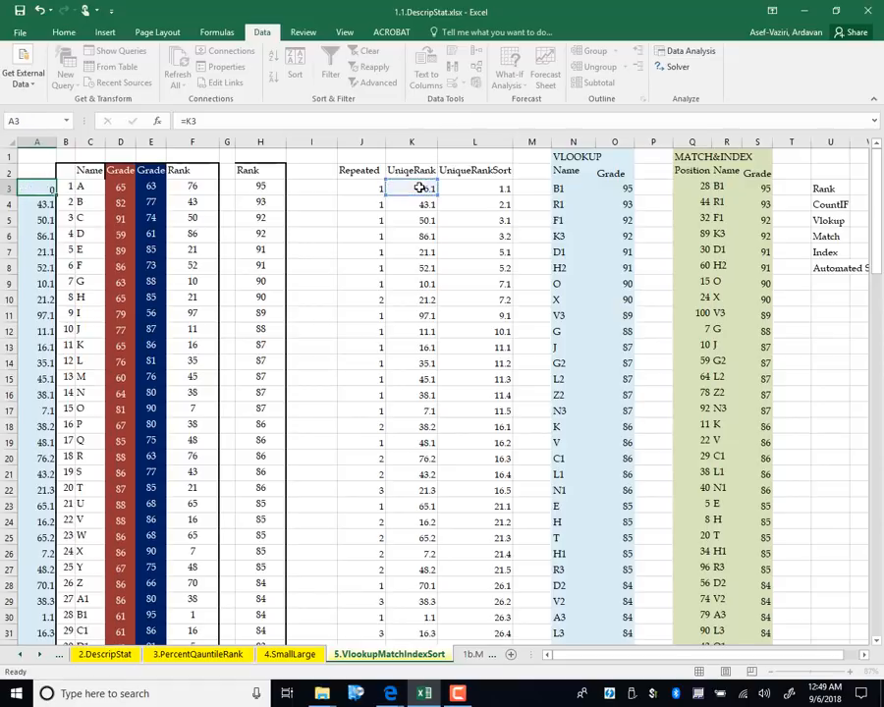
{"action": "key", "text": "Return"}
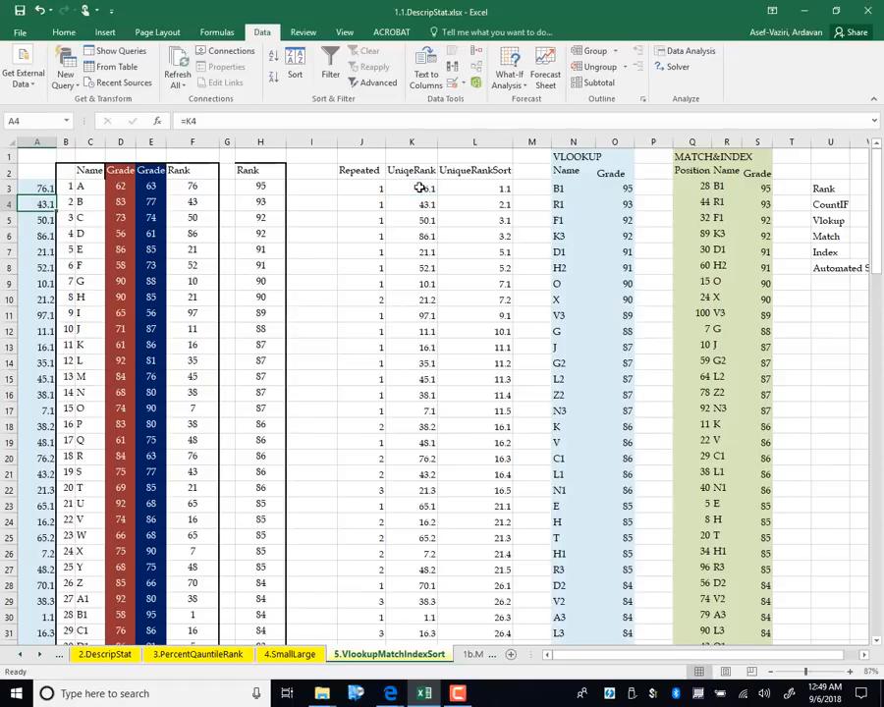
{"action": "left_click", "coordinate": [46, 189]}
{"action": "double_click", "coordinate": [54, 194]}
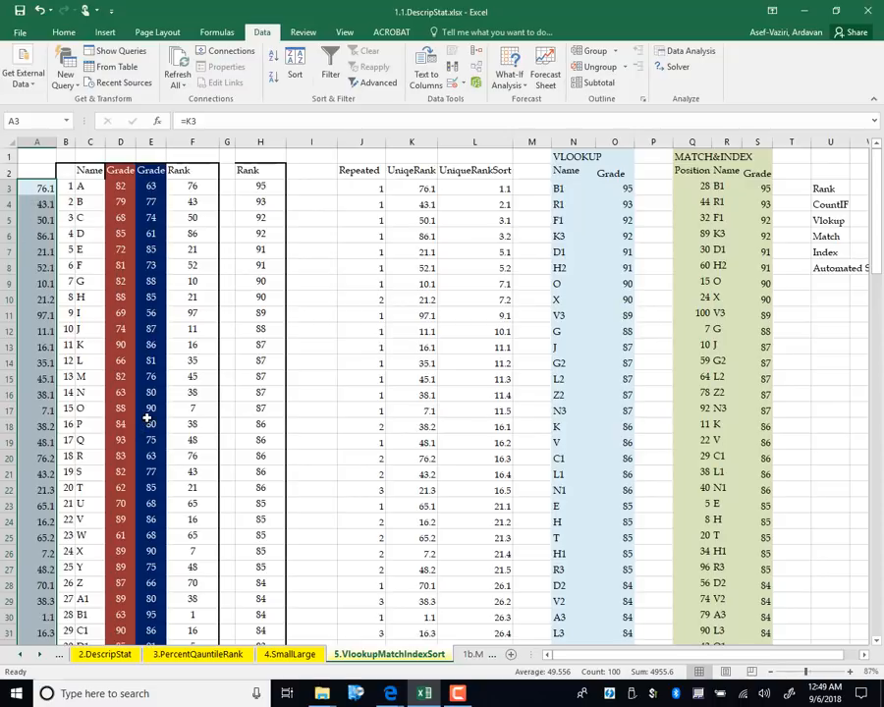
Start L3's =SMALL formula over the absolute range K3:K102, with B3 as k
{"action": "left_click", "coordinate": [474, 188]}
{"action": "type", "text": "="}
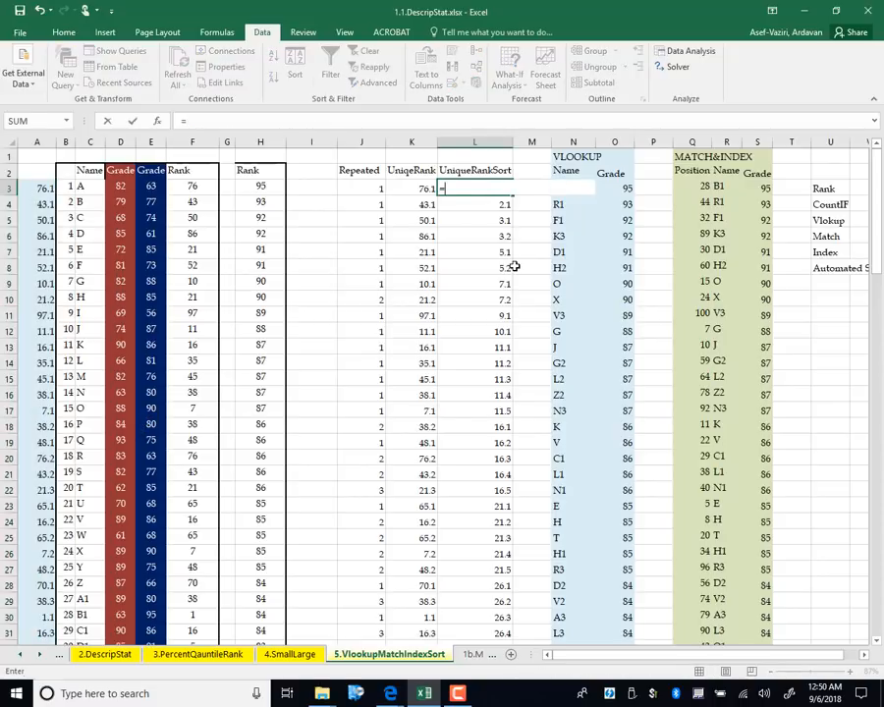
{"action": "type", "text": "sma"}
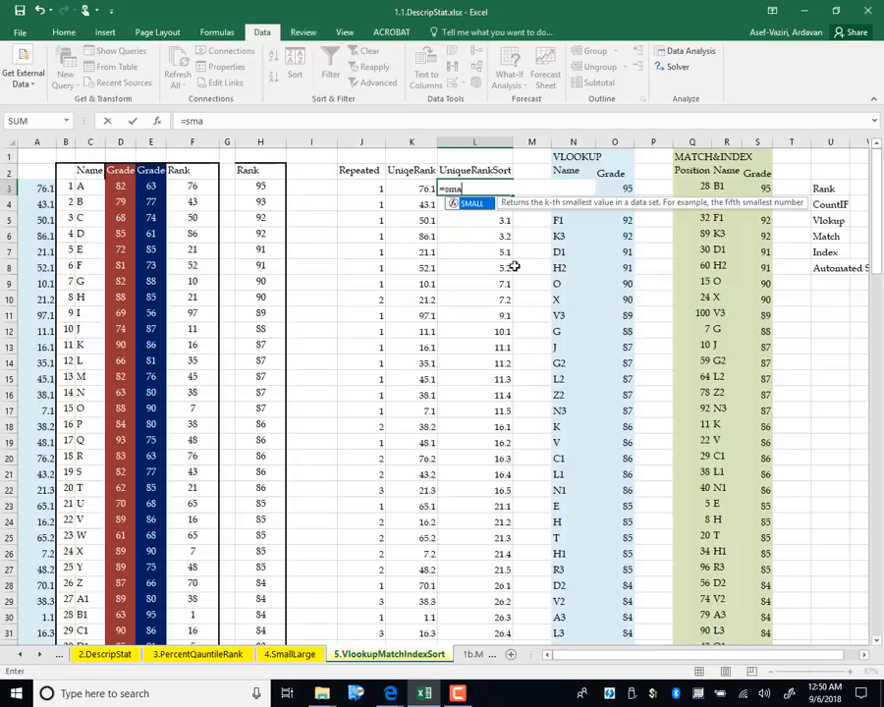
{"action": "type", "text": "ll("}
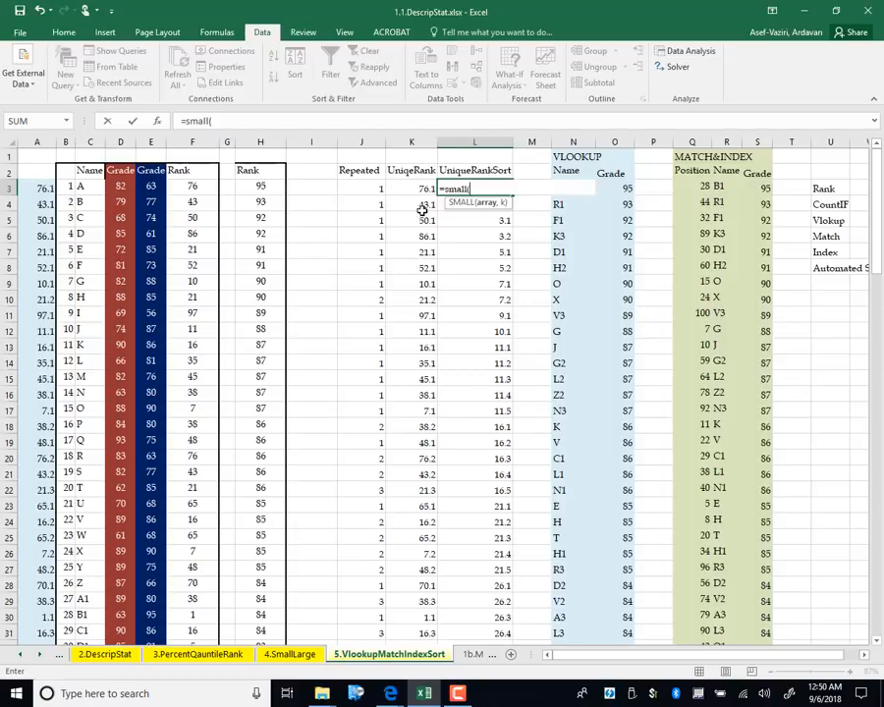
{"action": "left_click", "coordinate": [479, 187]}
{"action": "left_click", "coordinate": [420, 186]}
{"action": "key", "text": "ctrl+shift+Down"}
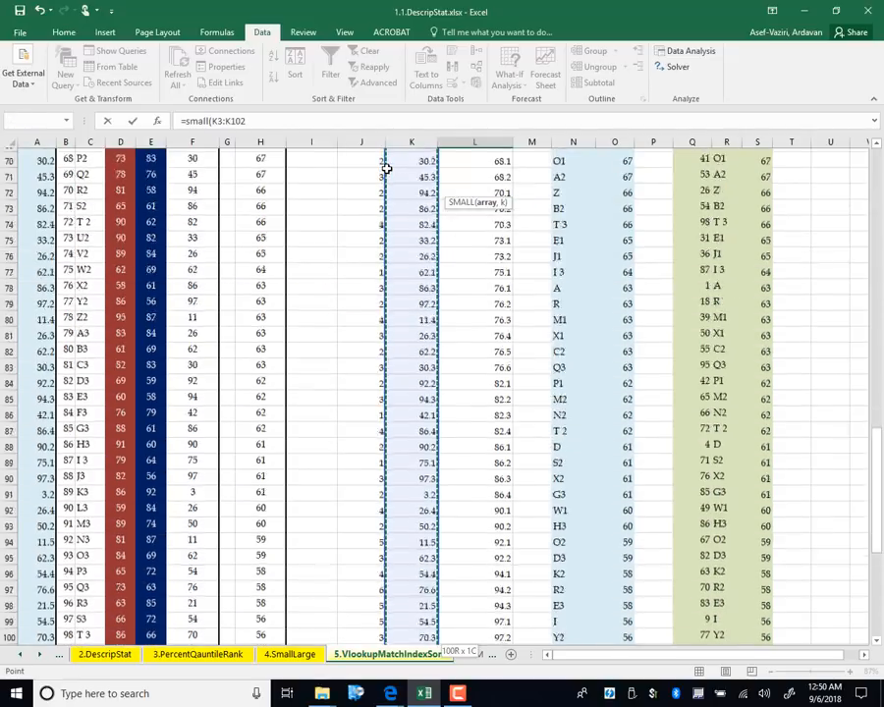
{"action": "key", "text": "F4"}
{"action": "scroll", "coordinate": [386, 169], "scroll_direction": "up", "scroll_amount": 20}
{"action": "type", "text": ","}
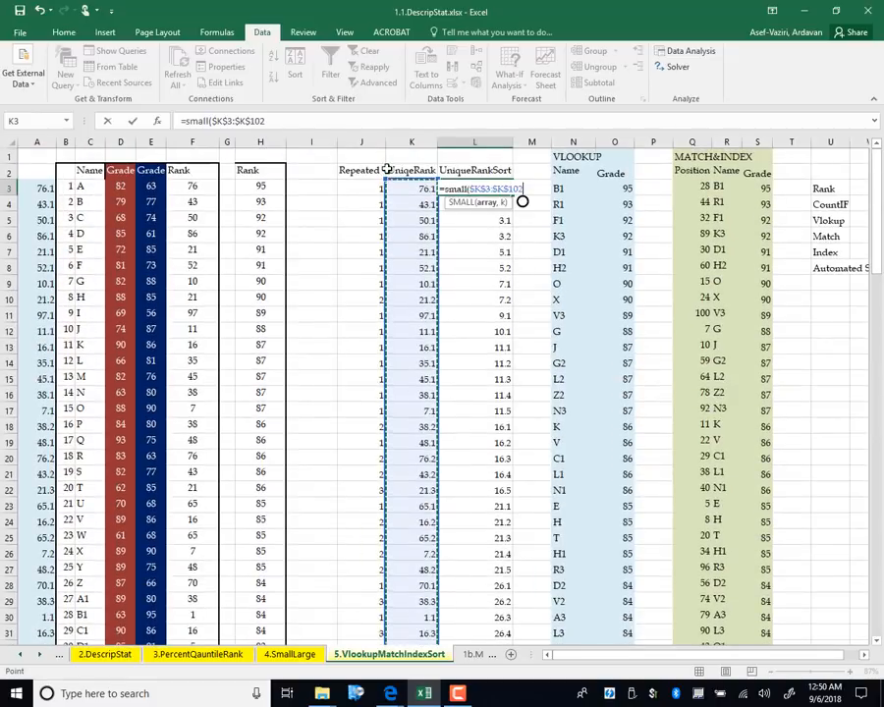
{"action": "left_click", "coordinate": [66, 186]}
{"action": "type", "text": ")"}
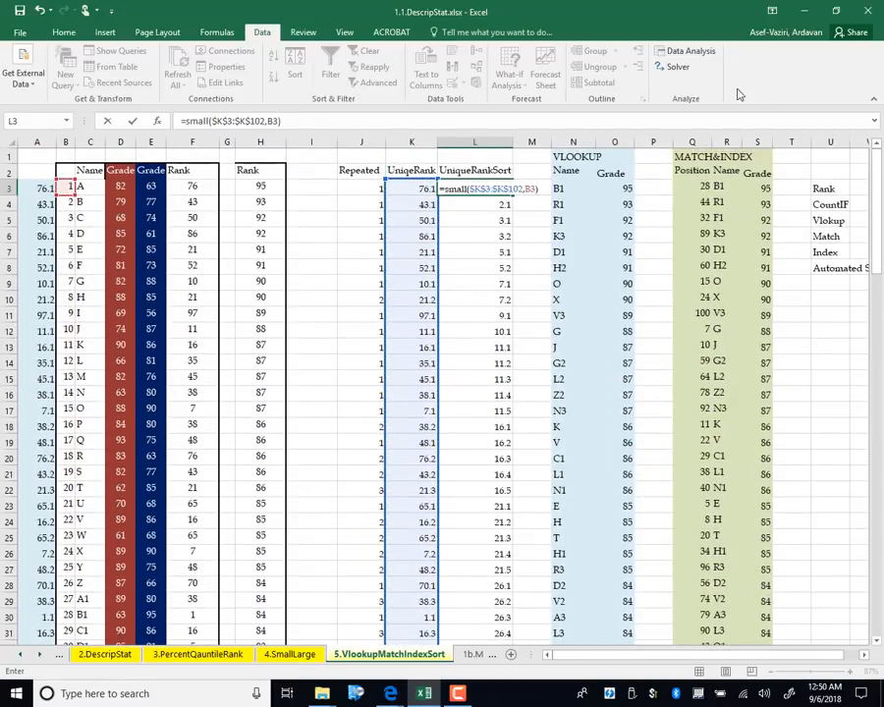
Replace the k argument with ROWS($K$3:K3) and commit, showing 1.1
{"action": "left_click", "coordinate": [536, 188]}
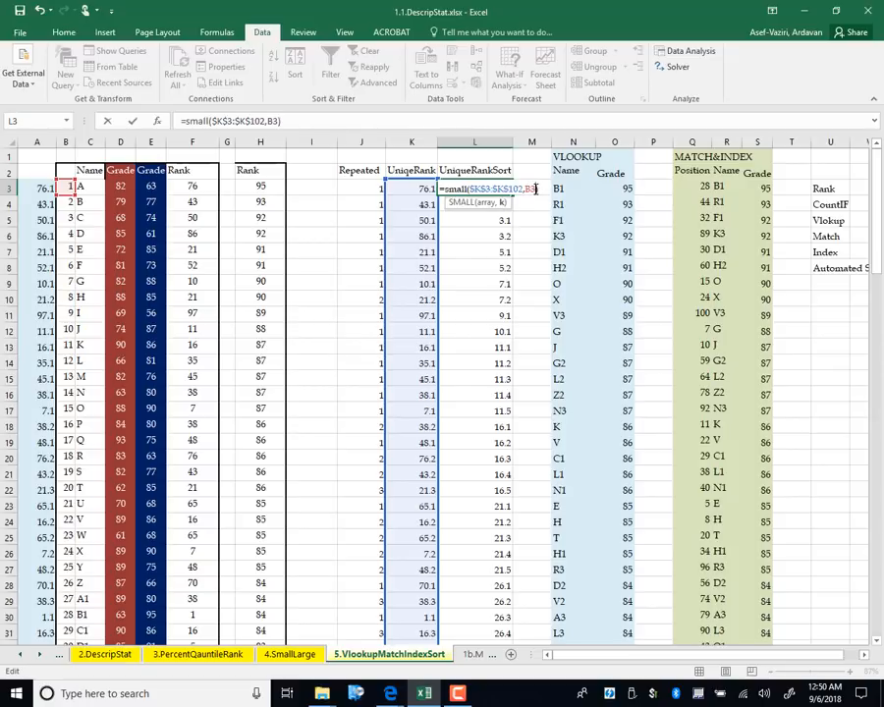
{"action": "key", "text": "BackSpace"}
{"action": "key", "text": "BackSpace"}
{"action": "key", "text": "BackSpace"}
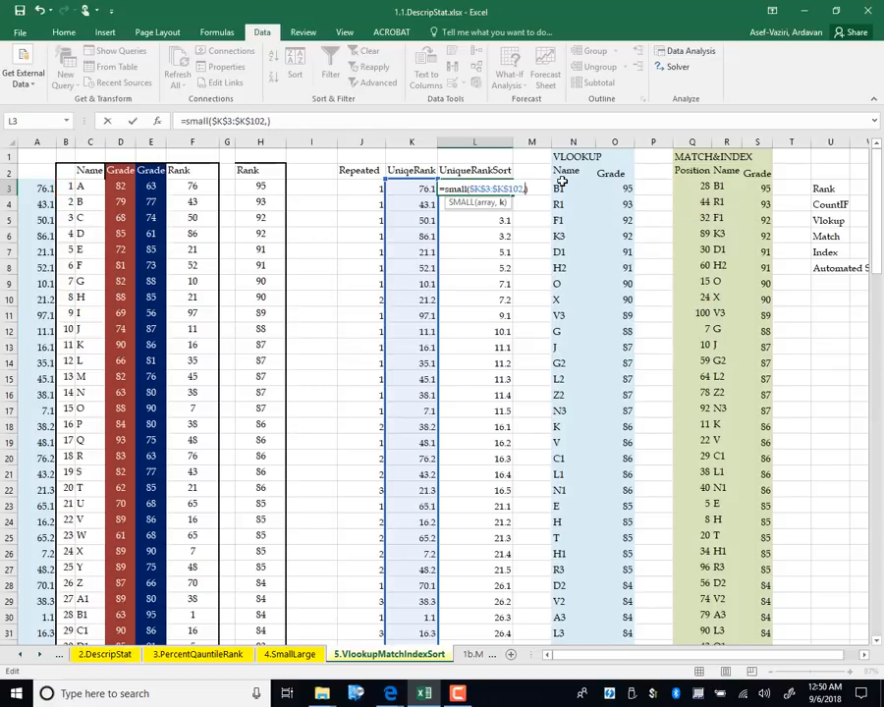
{"action": "type", "text": "rows"}
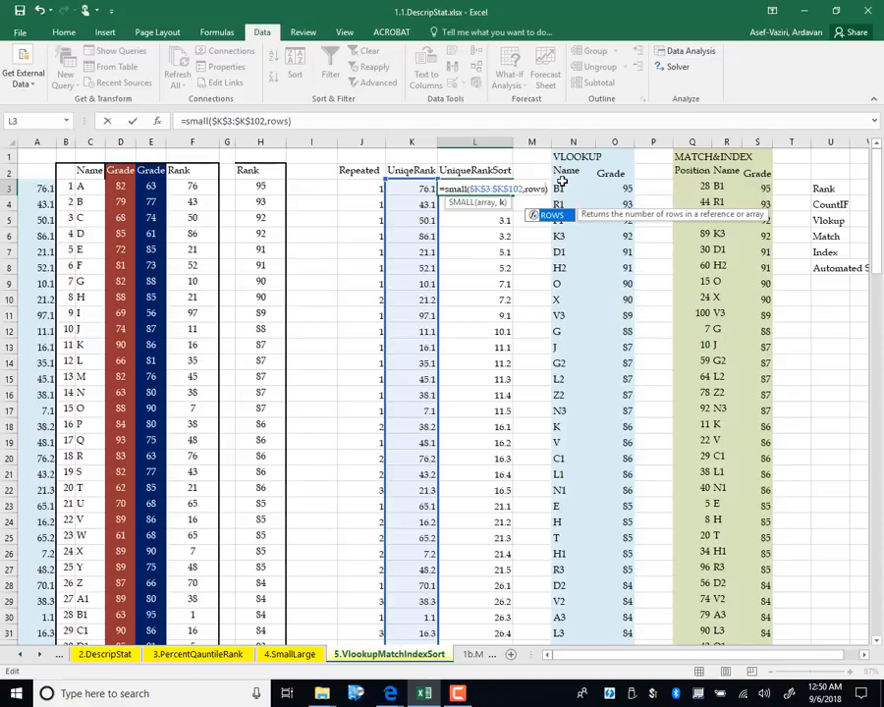
{"action": "type", "text": "("}
{"action": "left_click", "coordinate": [430, 187]}
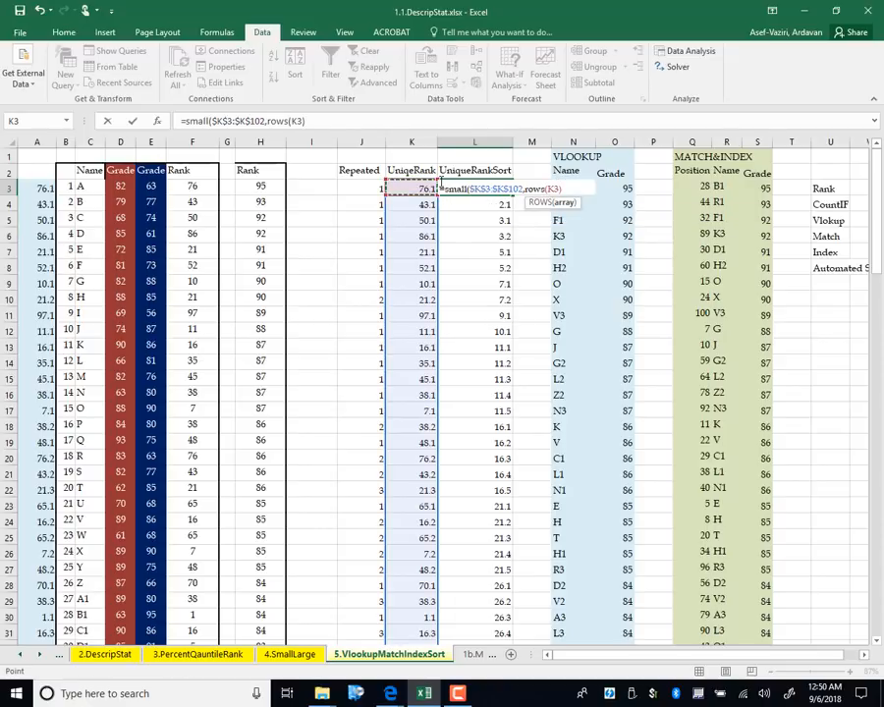
{"action": "key", "text": "F8"}
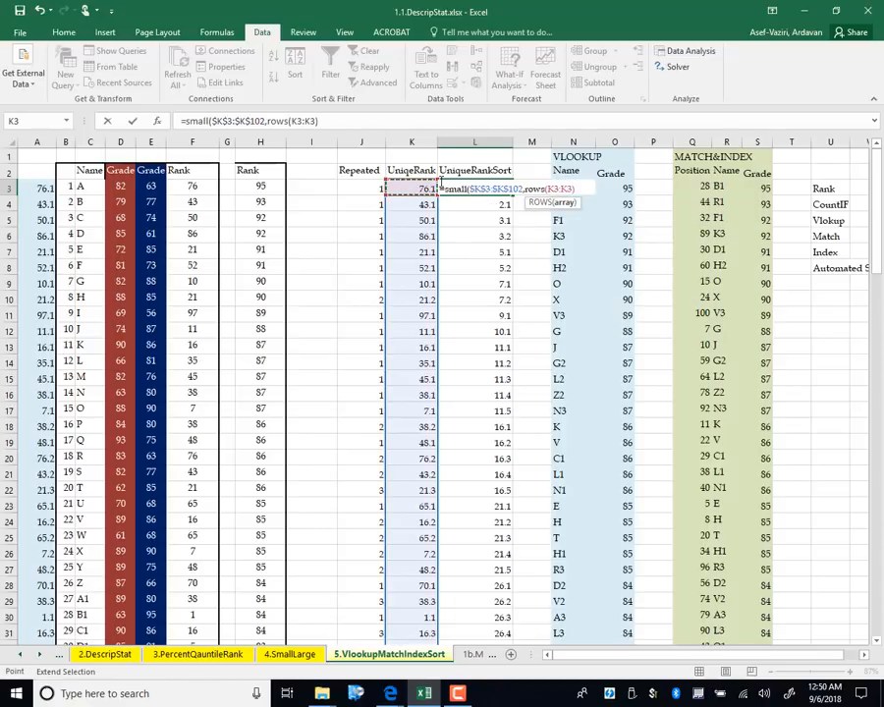
{"action": "left_click_drag", "start_coordinate": [571, 189], "coordinate": [559, 190]}
{"action": "left_click", "coordinate": [557, 189]}
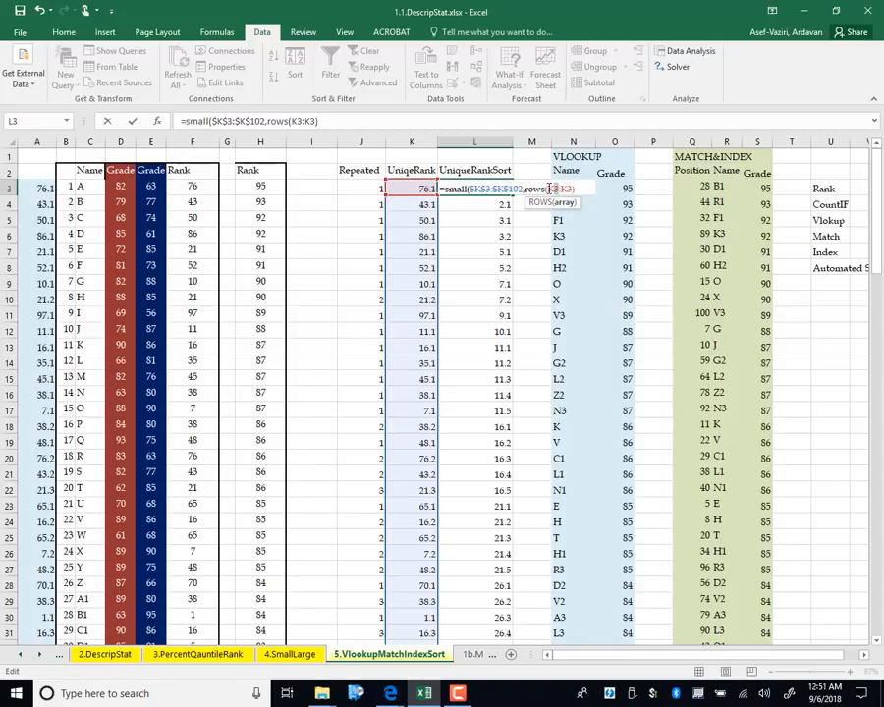
{"action": "key", "text": "F4"}
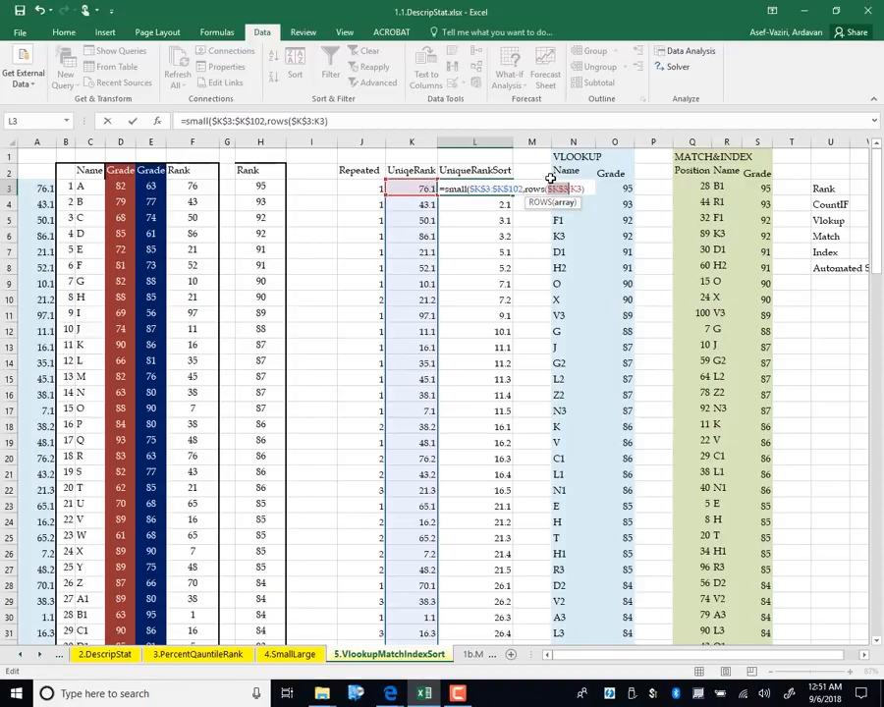
{"action": "left_click", "coordinate": [589, 189]}
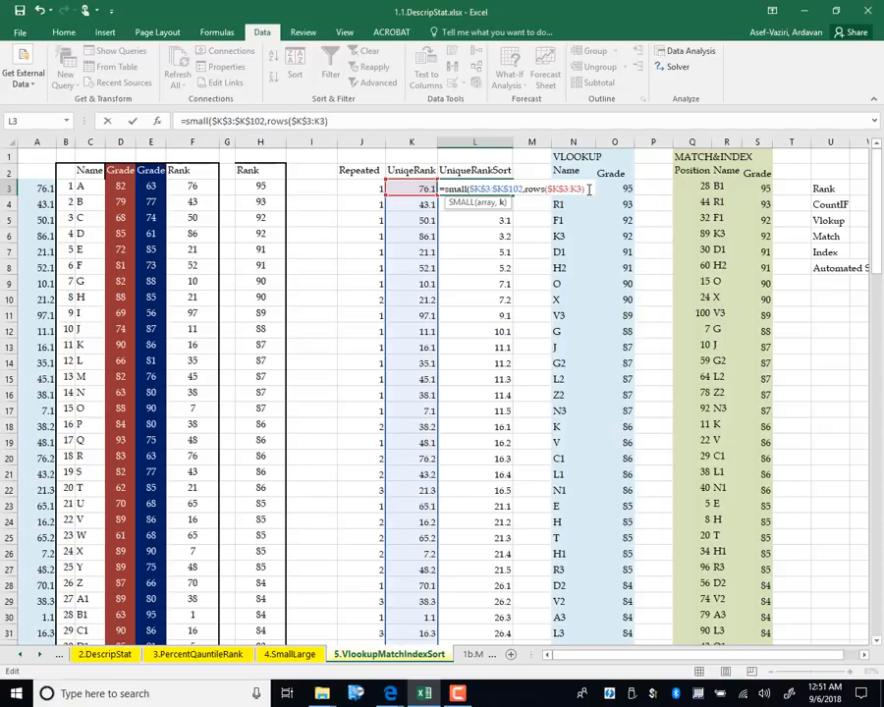
{"action": "key", "text": "Return"}
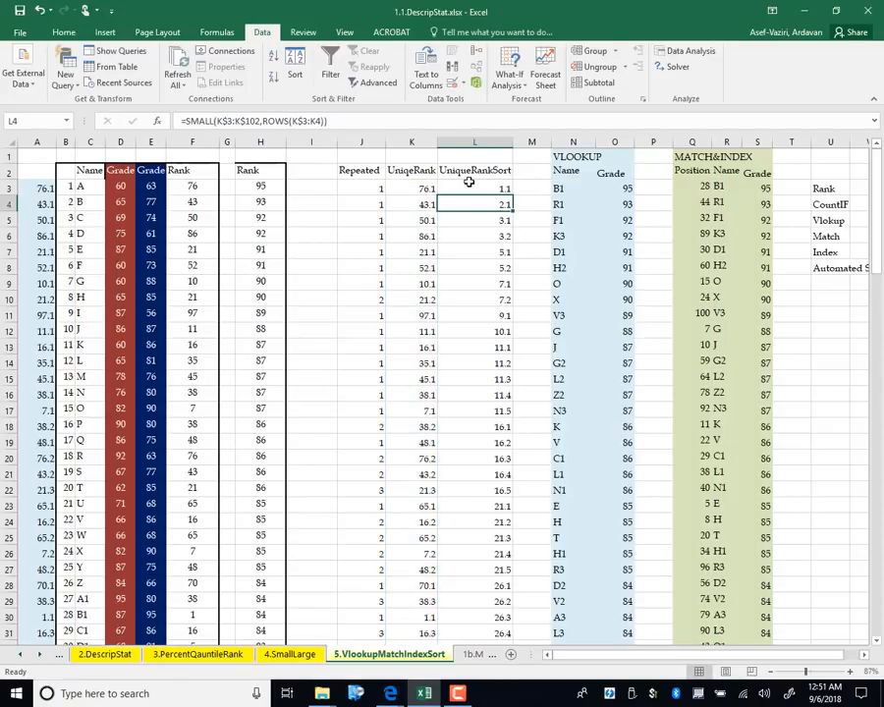
Copy L3's SMALL formula into L4 and confirm its formula
{"action": "left_click", "coordinate": [503, 192]}
{"action": "left_click_drag", "start_coordinate": [512, 193], "coordinate": [511, 209]}
{"action": "double_click", "coordinate": [491, 205]}
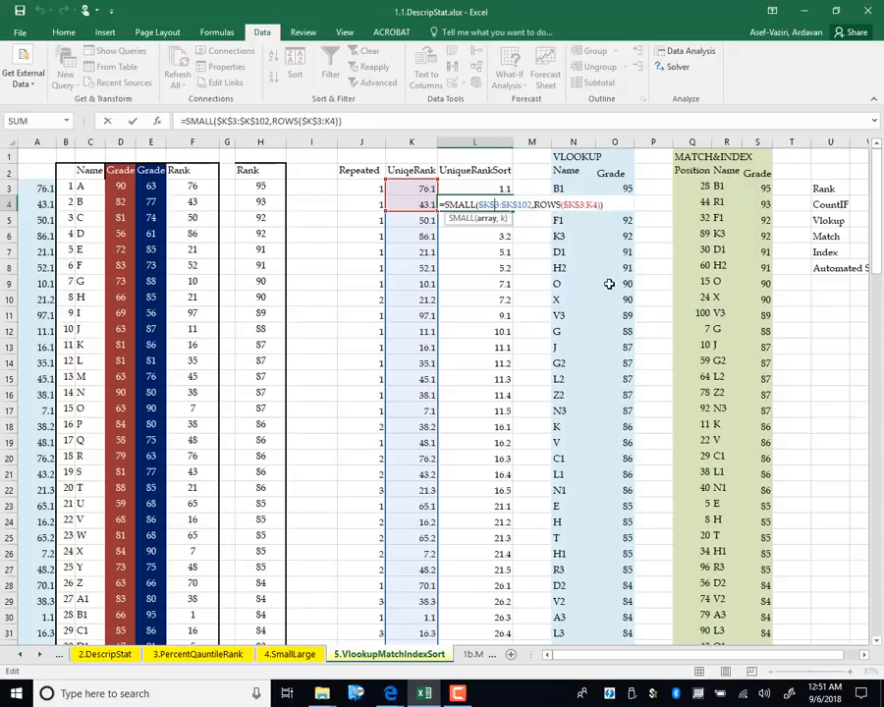
{"action": "key", "text": "Return"}
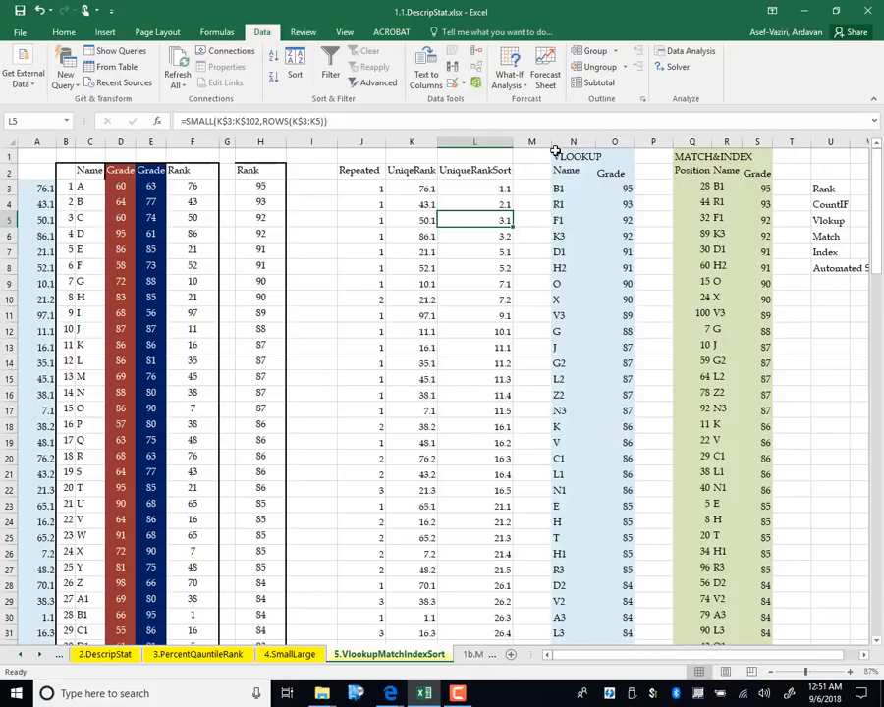
Fill the SMALL formula down column L and check the growing row counts in L3–L6
{"action": "left_click", "coordinate": [506, 204]}
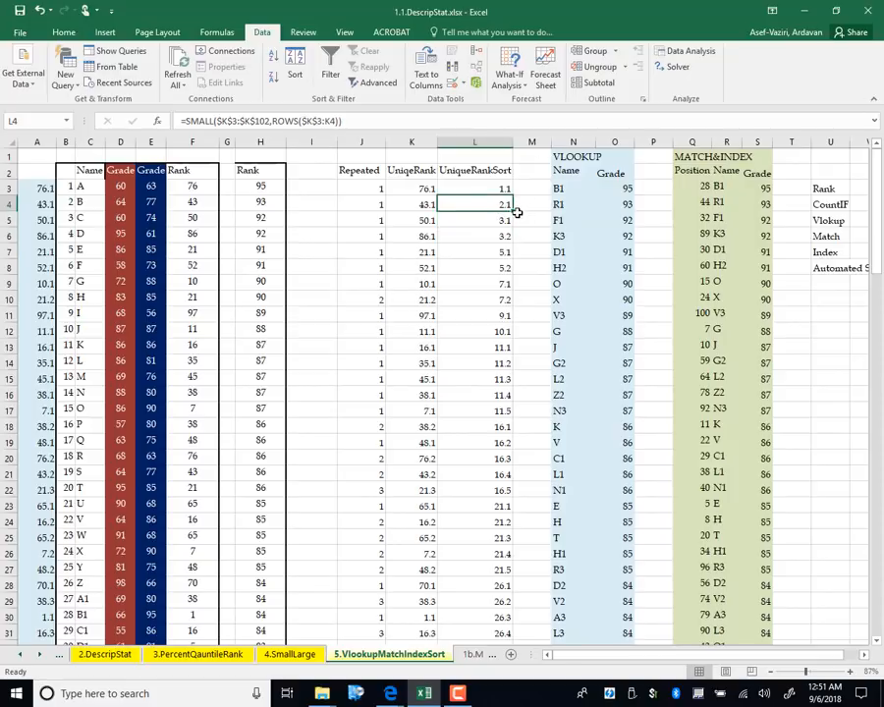
{"action": "double_click", "coordinate": [516, 212]}
{"action": "left_click", "coordinate": [501, 186]}
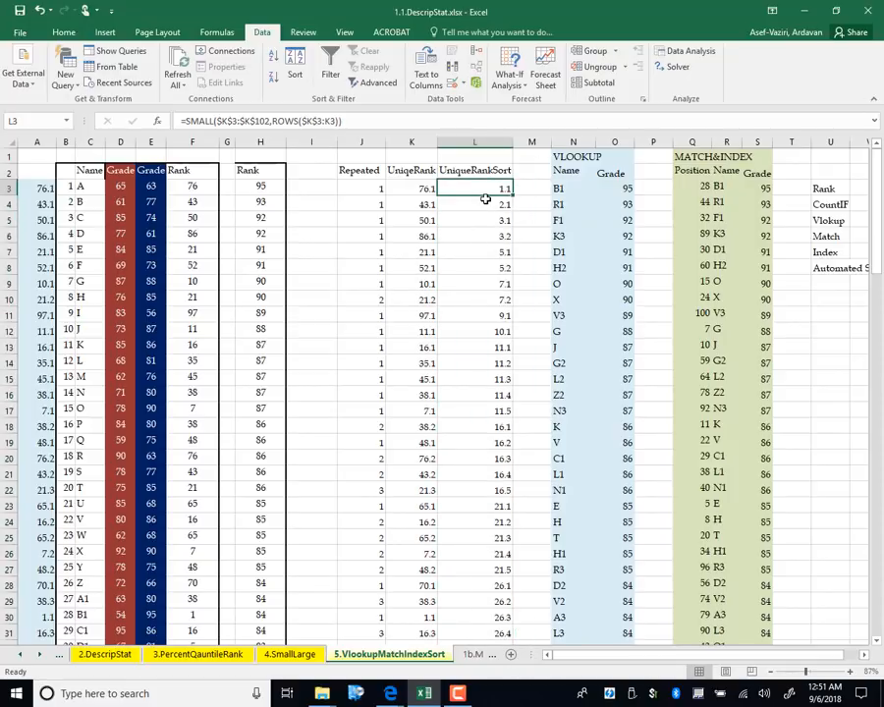
{"action": "left_click", "coordinate": [491, 204]}
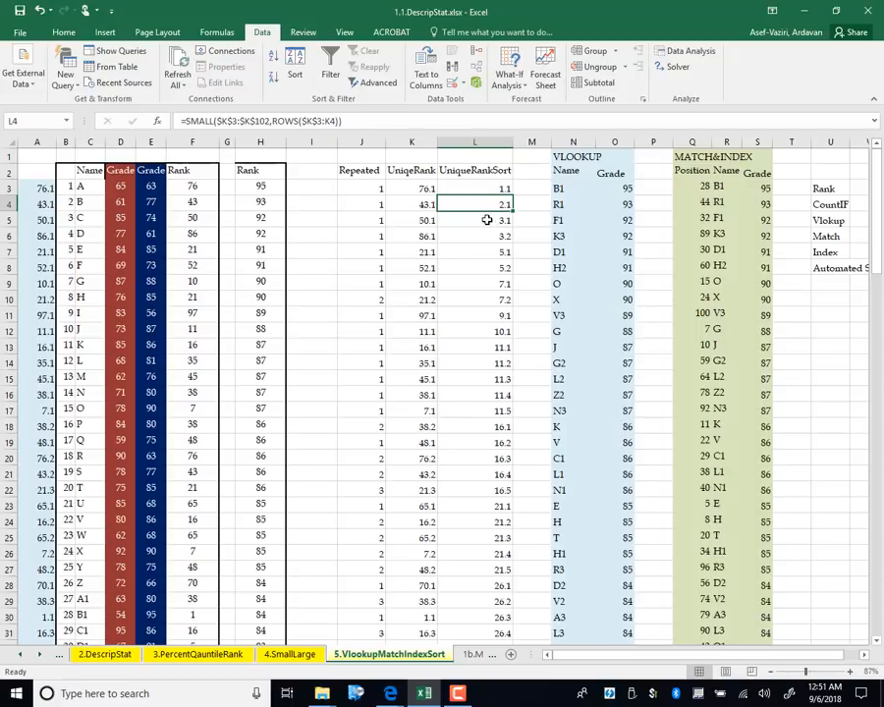
{"action": "left_click", "coordinate": [487, 220]}
{"action": "left_click", "coordinate": [481, 232]}
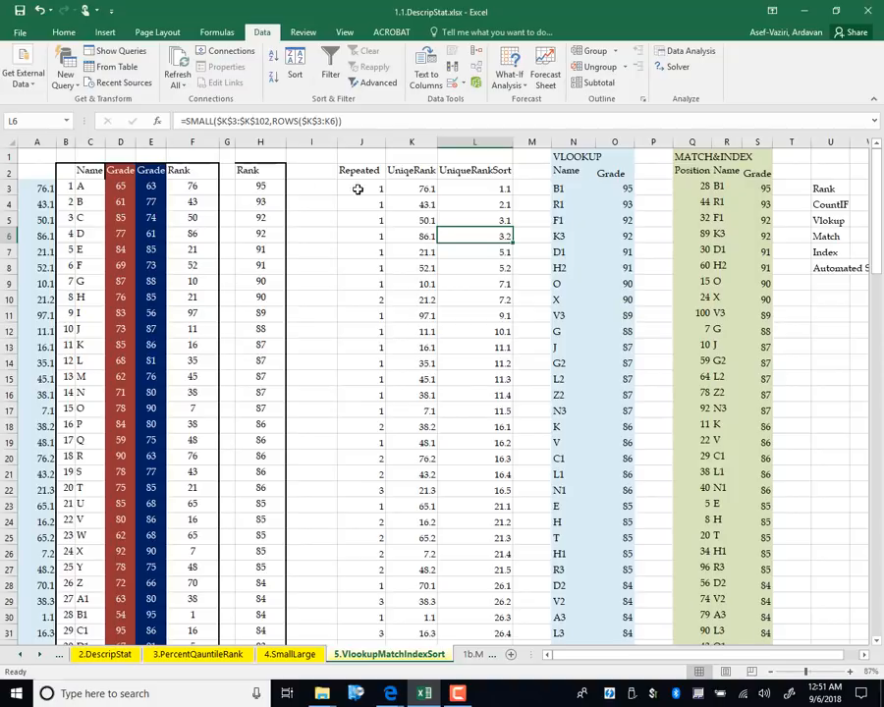
Enter =VLOOKUP(L3,$A$3:$E$102,3,0) in N3, returning the name B1
{"action": "left_click", "coordinate": [562, 187]}
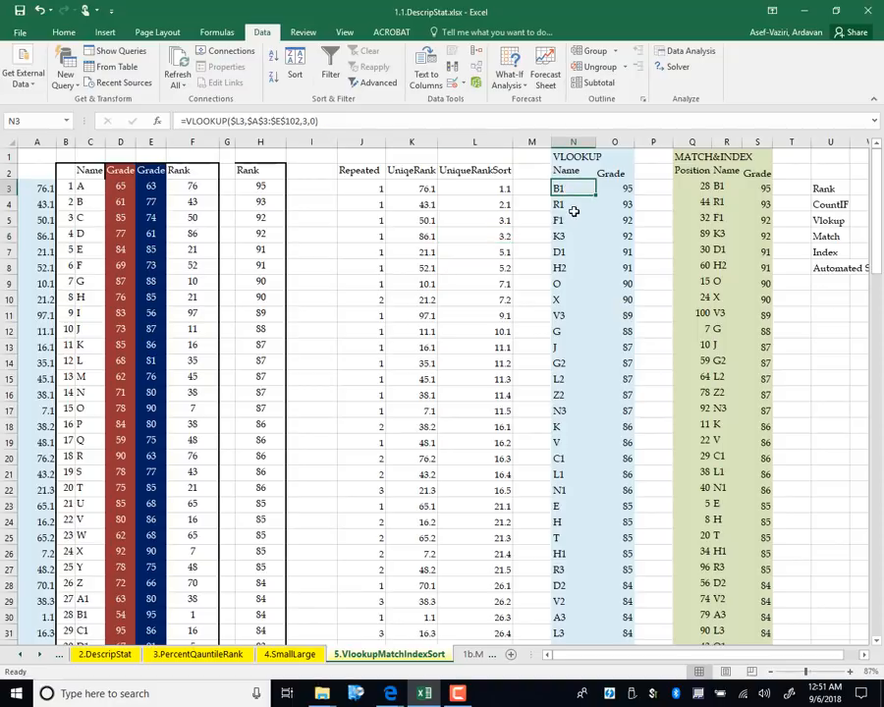
{"action": "type", "text": "=v"}
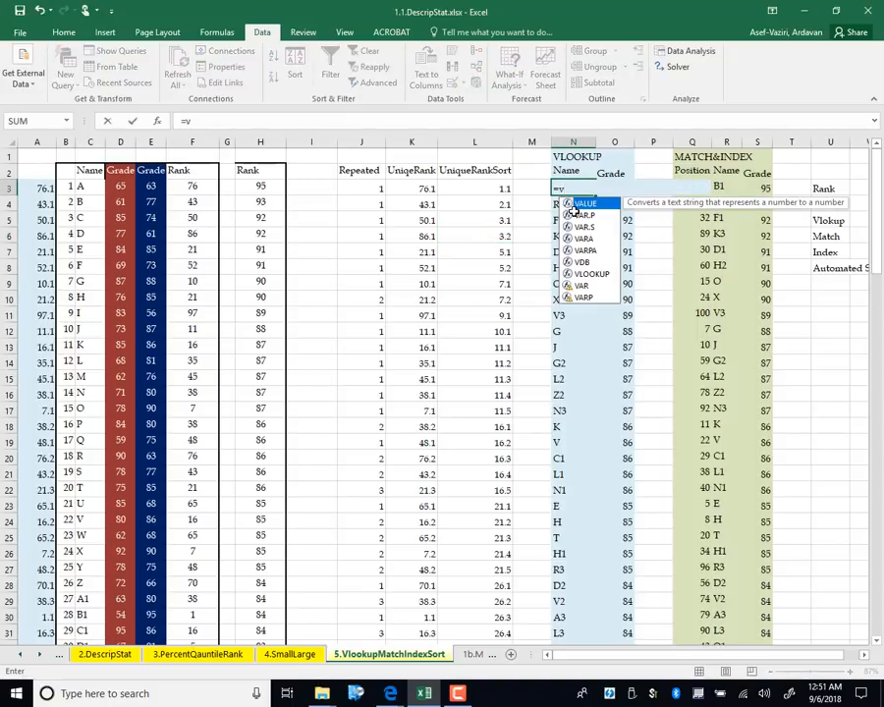
{"action": "type", "text": "lookup"}
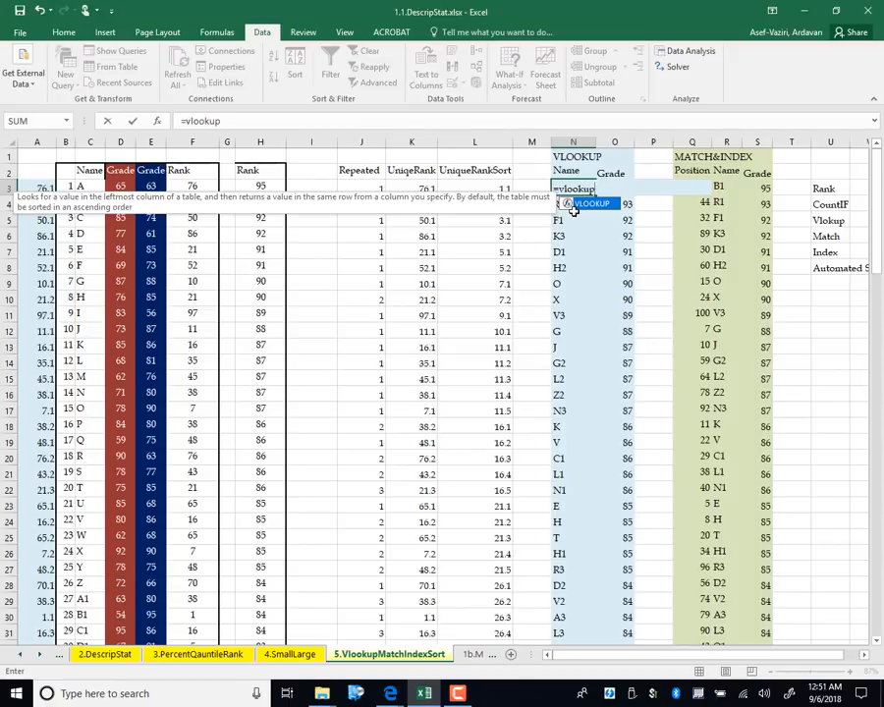
{"action": "type", "text": "("}
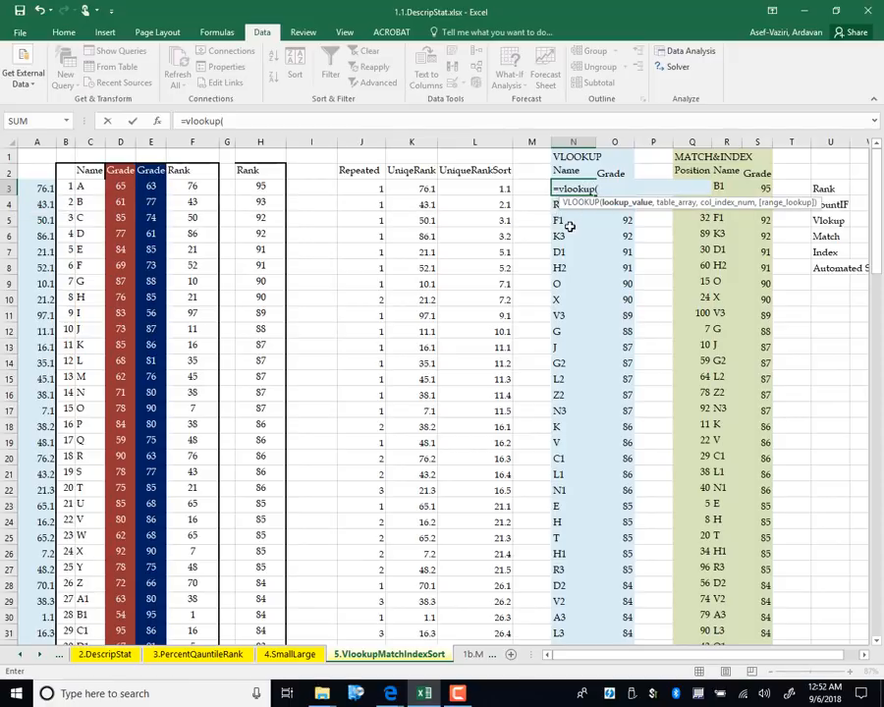
{"action": "left_click", "coordinate": [485, 185]}
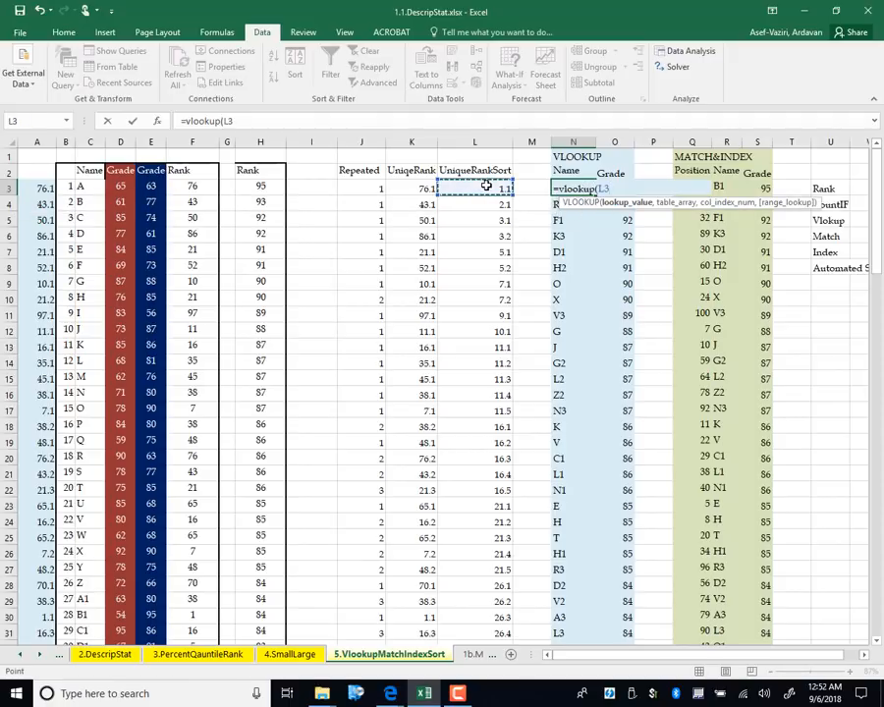
{"action": "type", "text": ","}
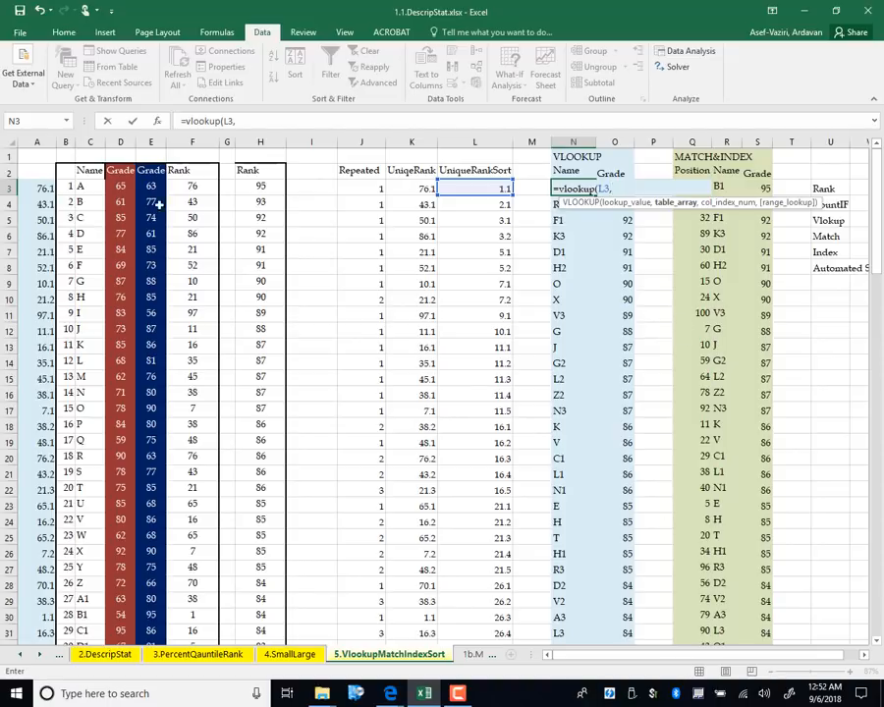
{"action": "left_click_drag", "start_coordinate": [32, 185], "coordinate": [146, 205]}
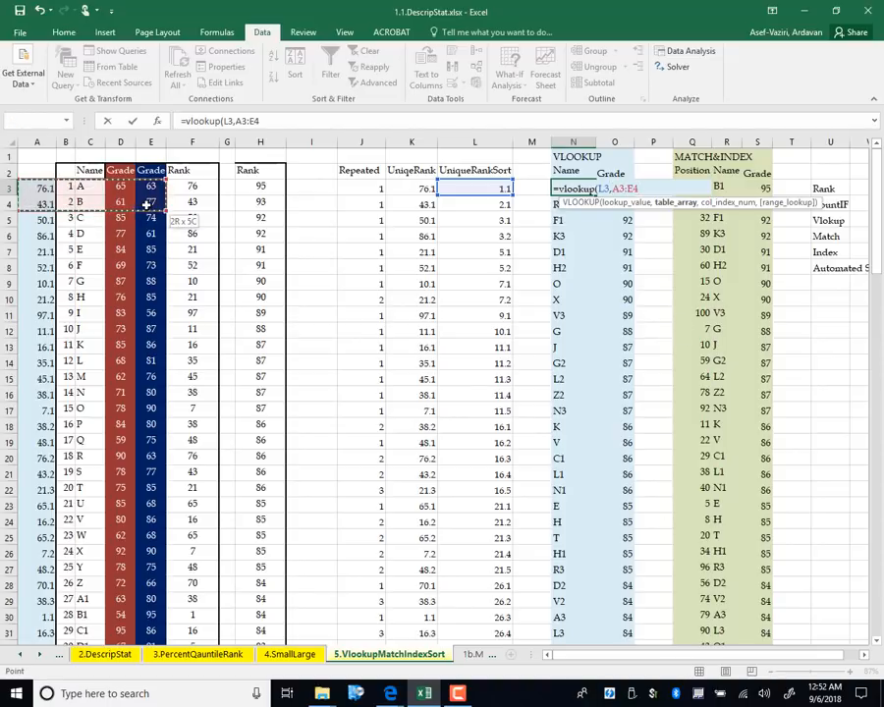
{"action": "left_click_drag", "start_coordinate": [121, 538], "coordinate": [159, 599]}
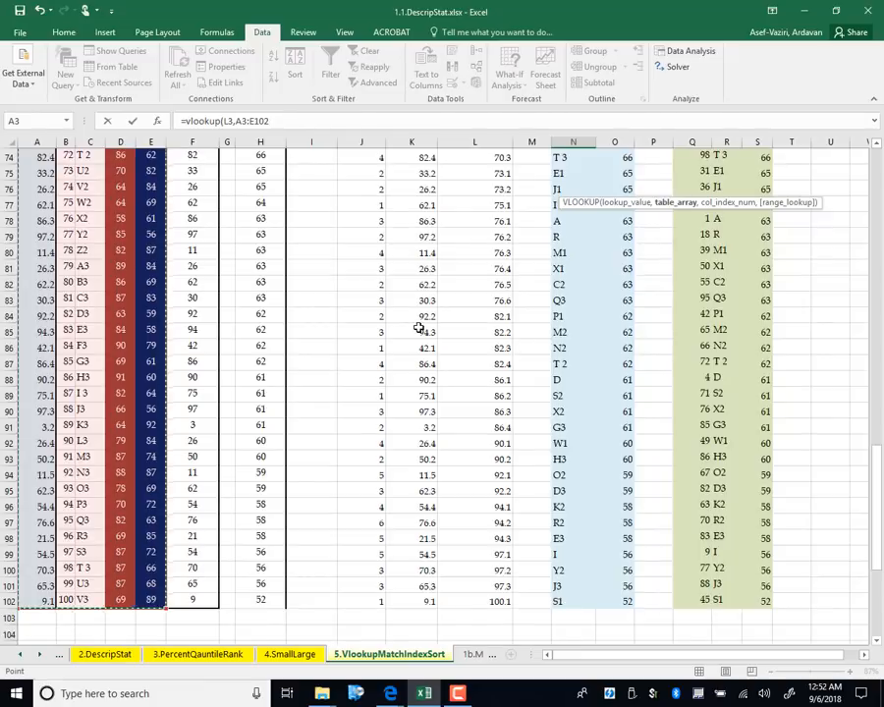
{"action": "key", "text": "F4"}
{"action": "type", "text": ","}
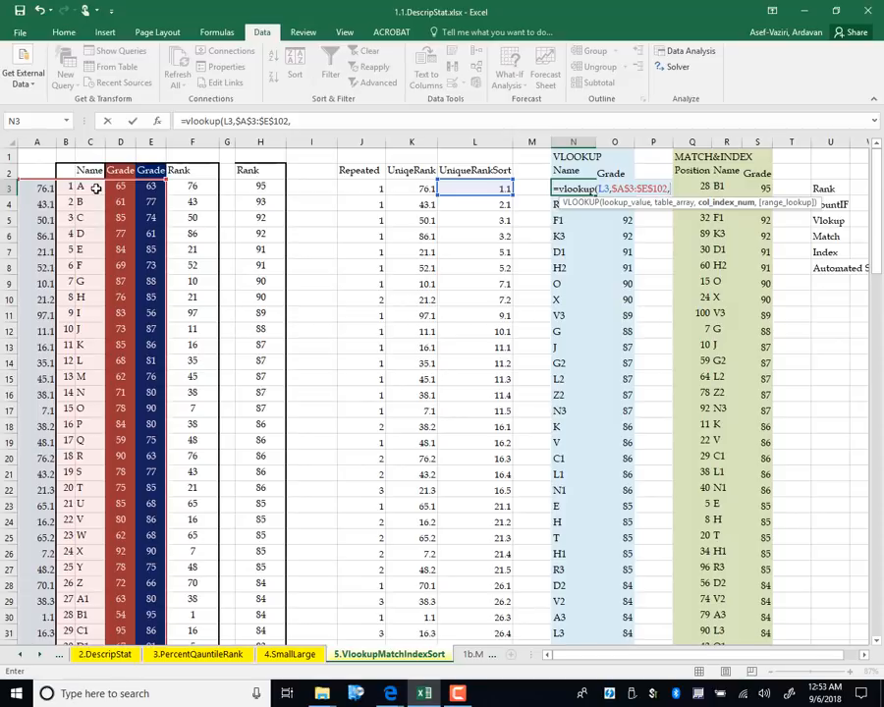
{"action": "type", "text": "3"}
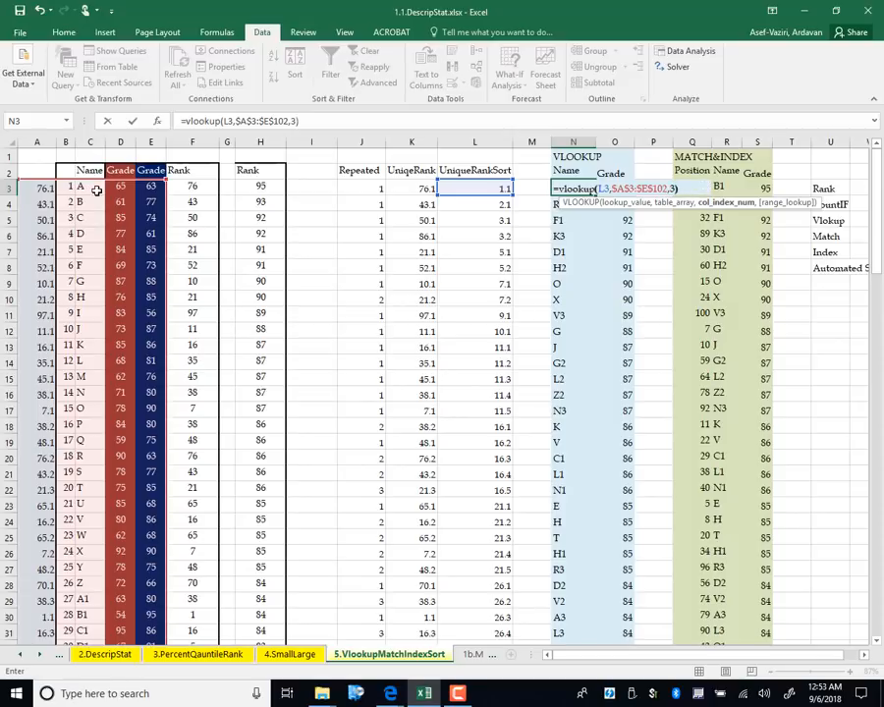
{"action": "type", "text": ")"}
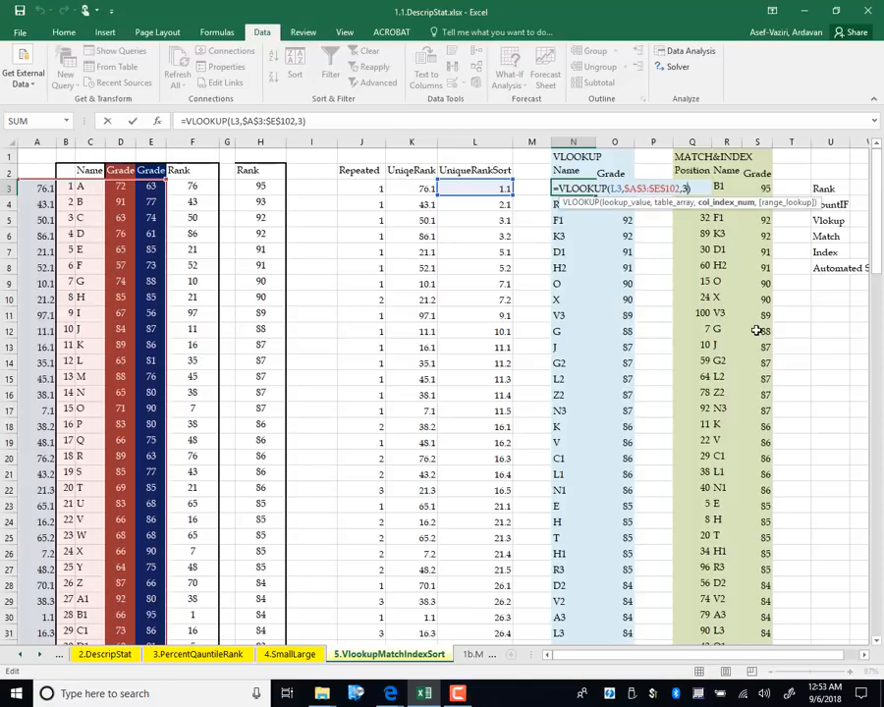
{"action": "type", "text": ",0"}
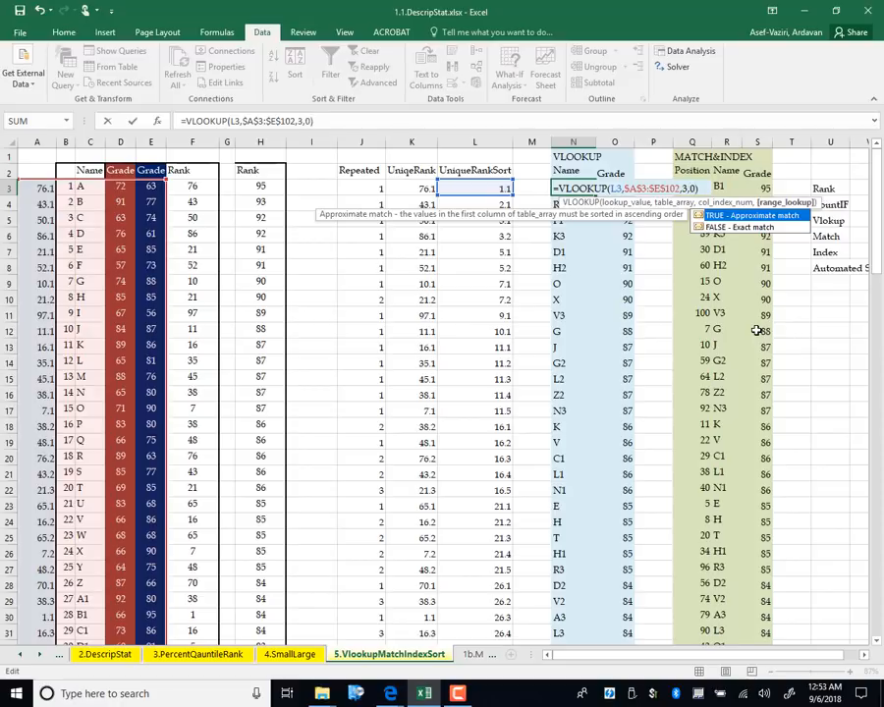
{"action": "key", "text": "Return"}
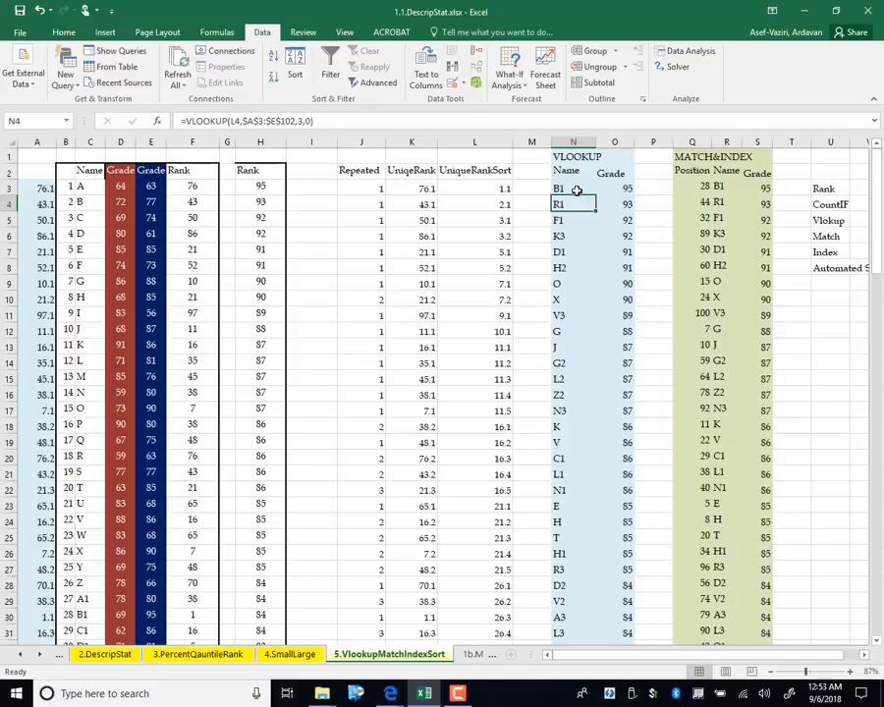
{"action": "key", "text": "Up"}
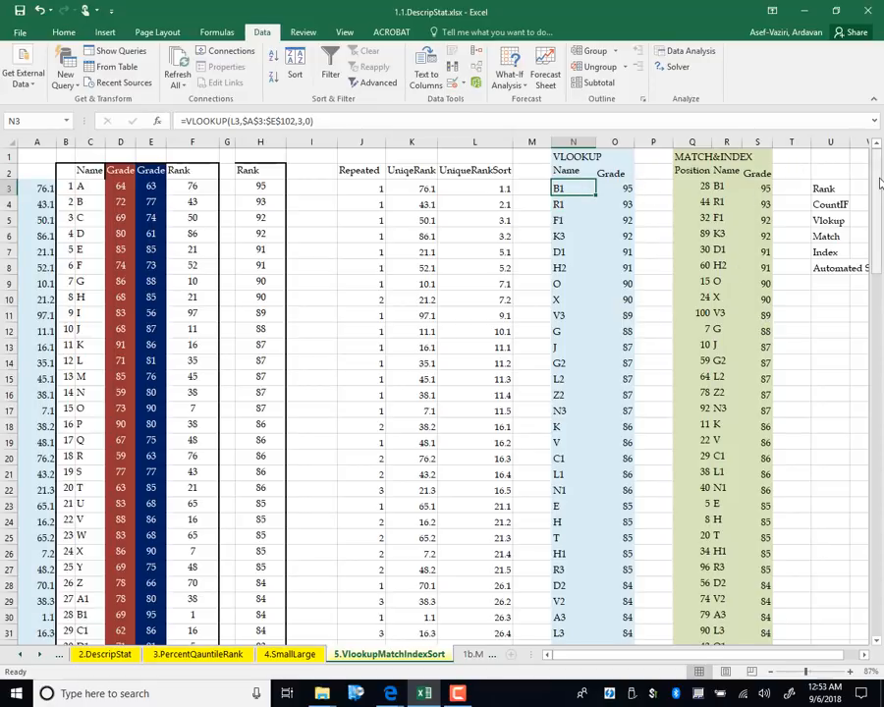
Copy N3's name lookup down to N102, ending with S1
{"action": "left_click_drag", "start_coordinate": [877, 169], "coordinate": [874, 280]}
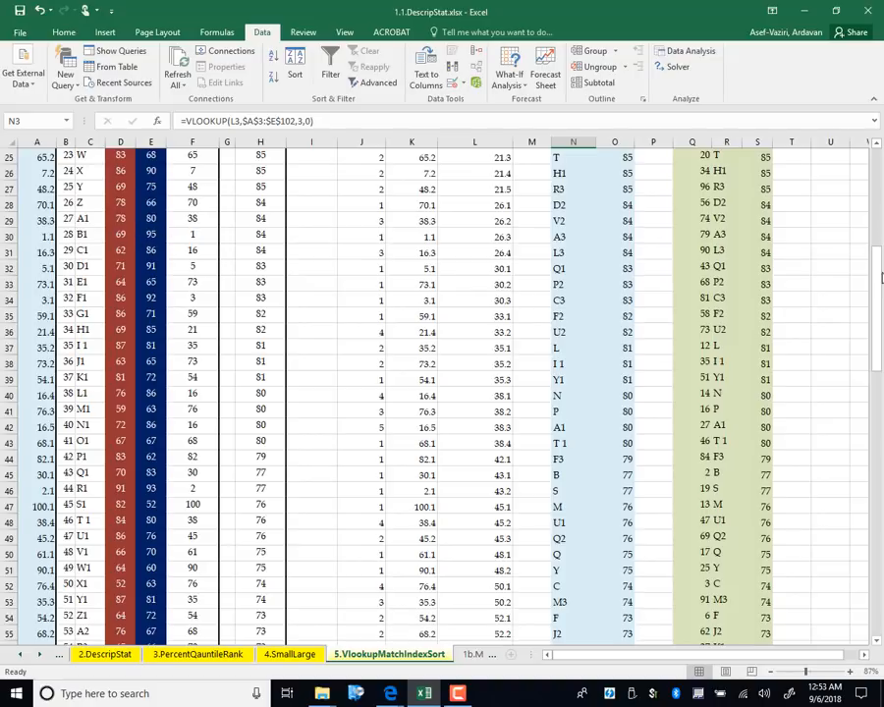
{"action": "scroll", "coordinate": [594, 196], "scroll_direction": "up", "scroll_amount": 8}
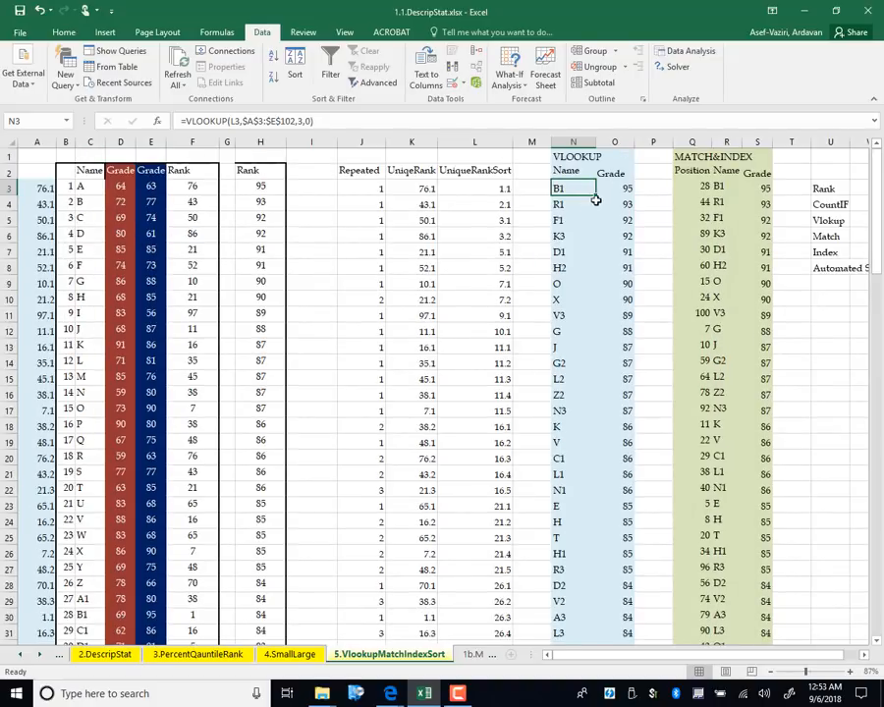
{"action": "left_click_drag", "start_coordinate": [596, 194], "coordinate": [570, 597]}
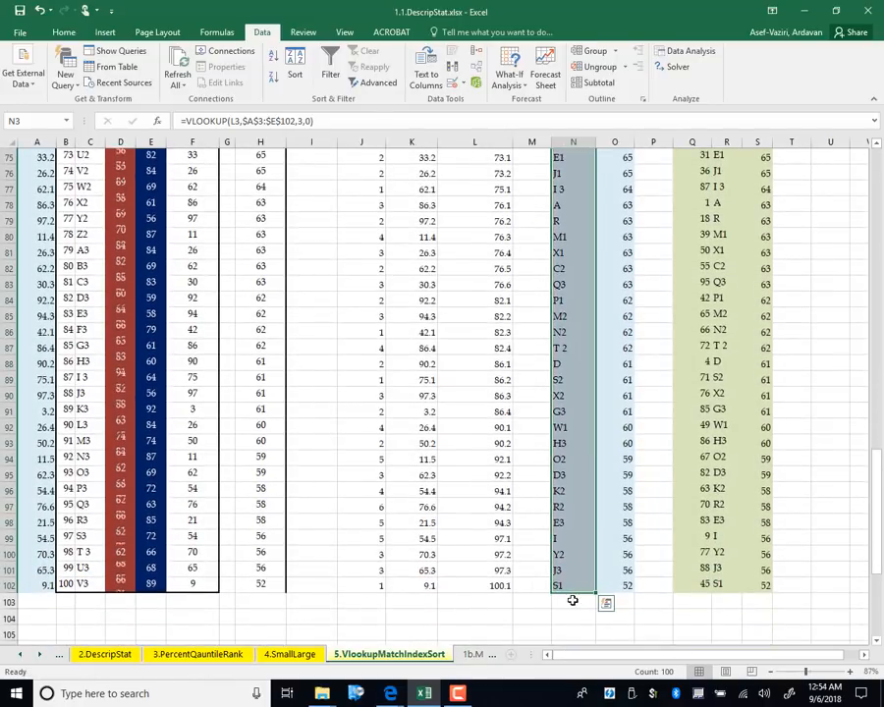
{"action": "left_click_drag", "start_coordinate": [873, 525], "coordinate": [870, 515]}
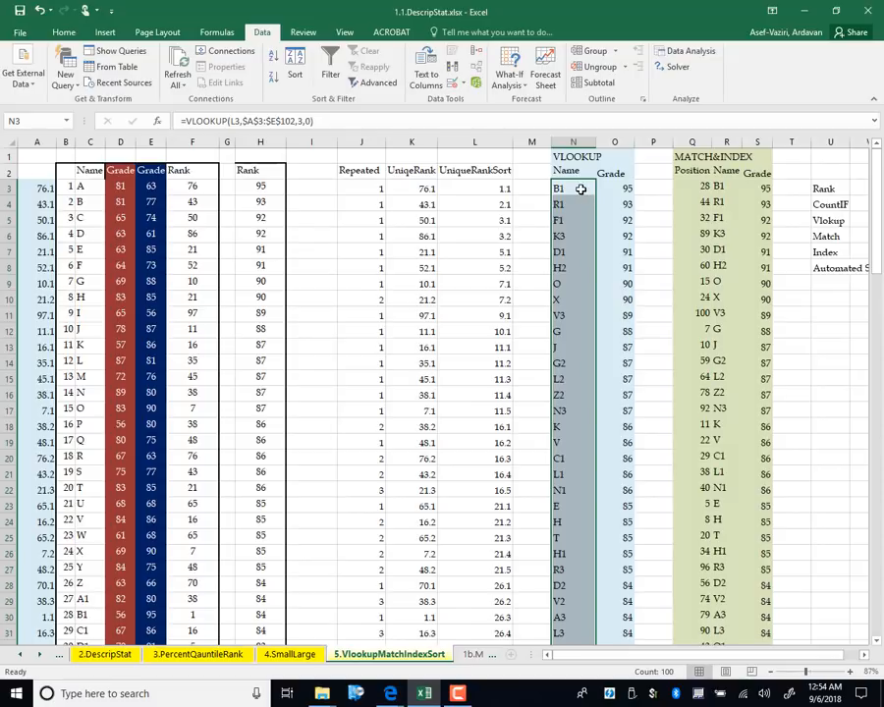
Enter =VLOOKUP(N3,$C$3:$E$102,3,0) in O3, returning grade 95
{"action": "left_click", "coordinate": [582, 188]}
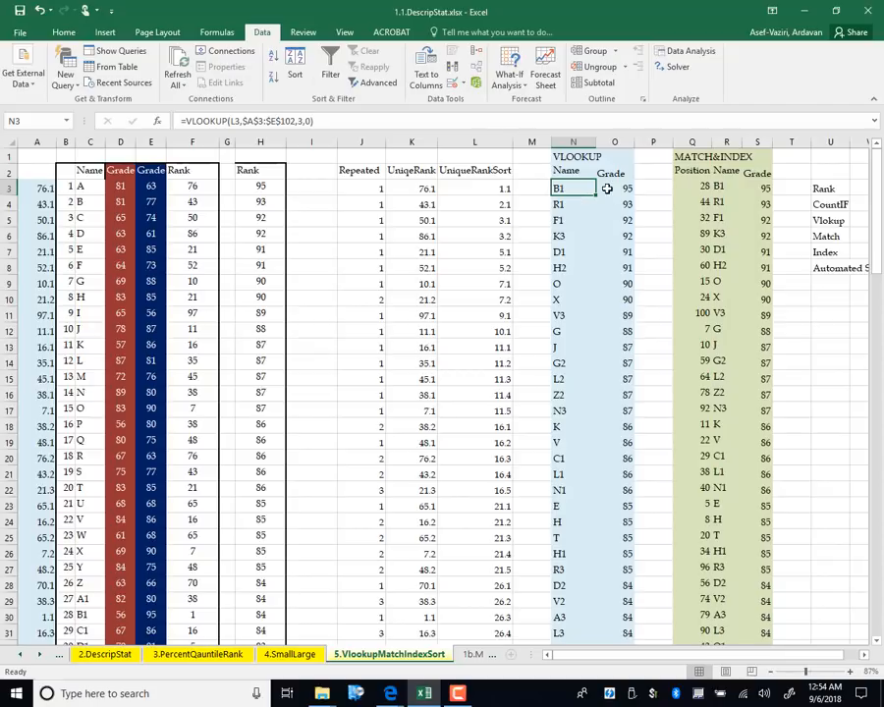
{"action": "left_click", "coordinate": [607, 188]}
{"action": "type", "text": "="}
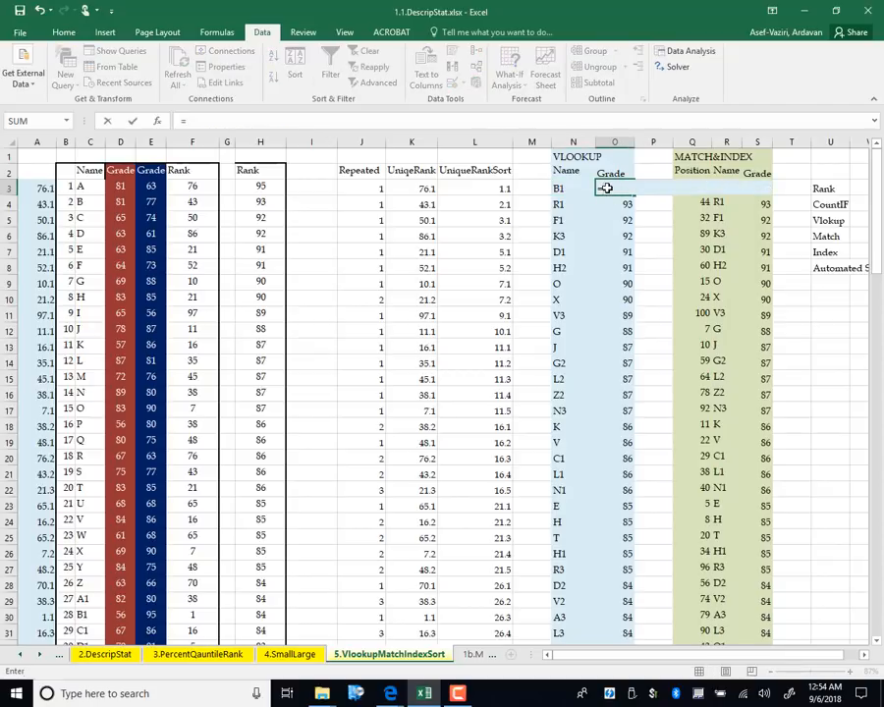
{"action": "type", "text": "vlooku"}
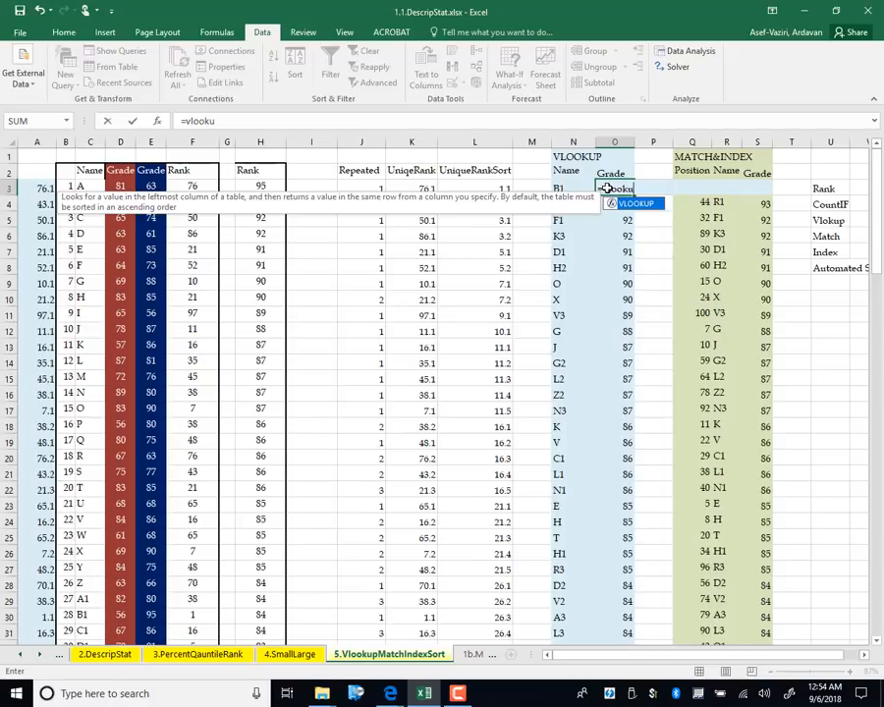
{"action": "type", "text": "p("}
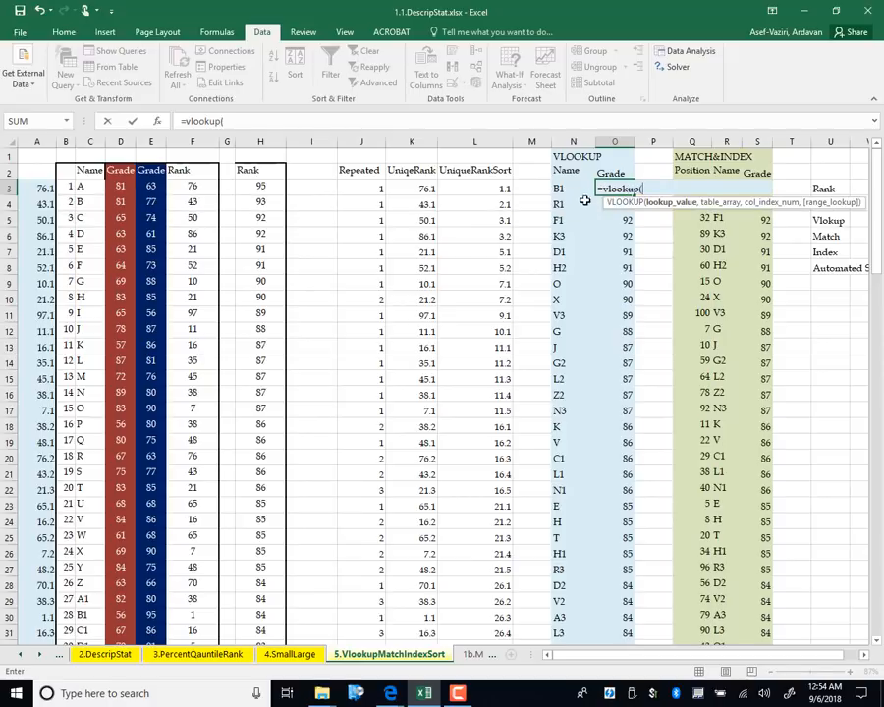
{"action": "left_click", "coordinate": [563, 188]}
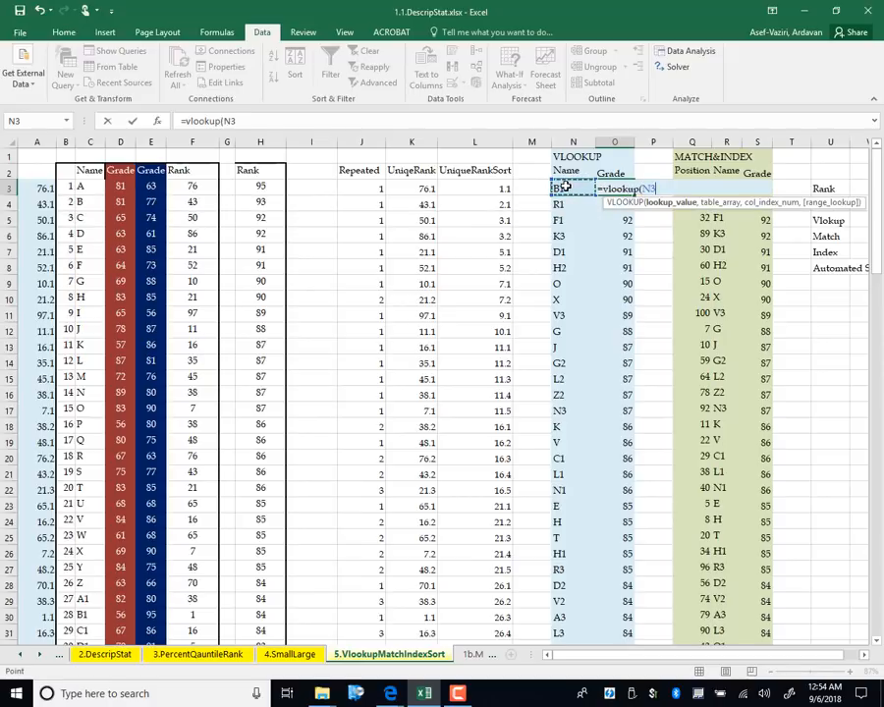
{"action": "type", "text": ","}
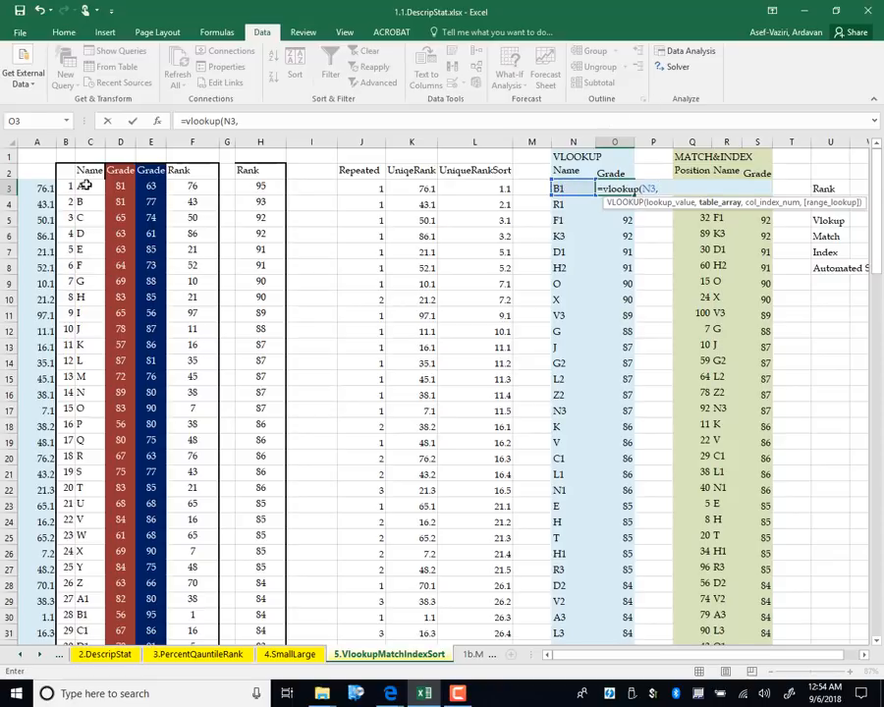
{"action": "left_click_drag", "start_coordinate": [86, 185], "coordinate": [165, 552]}
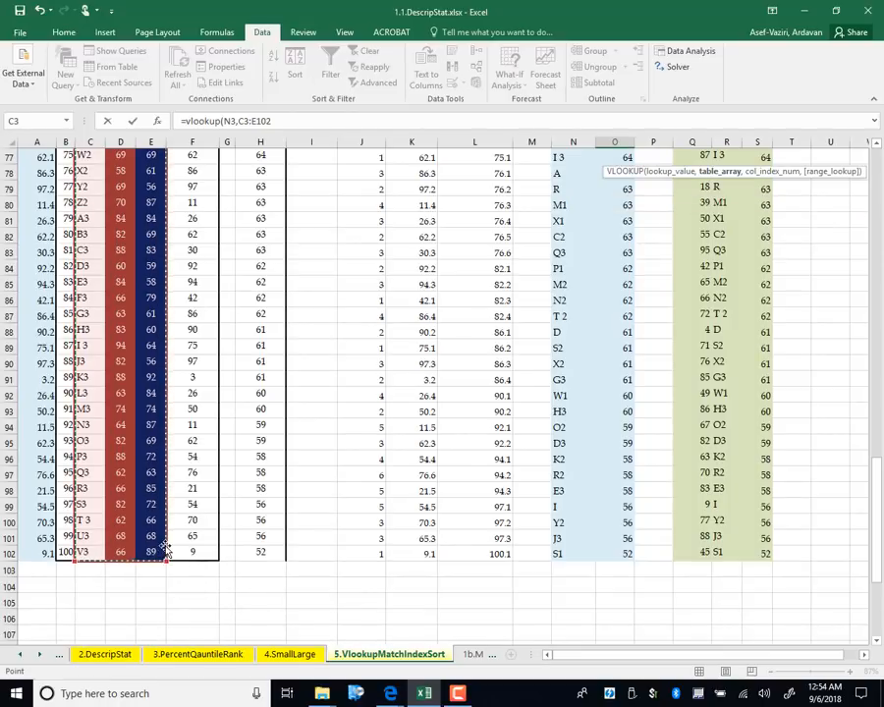
{"action": "key", "text": "F4"}
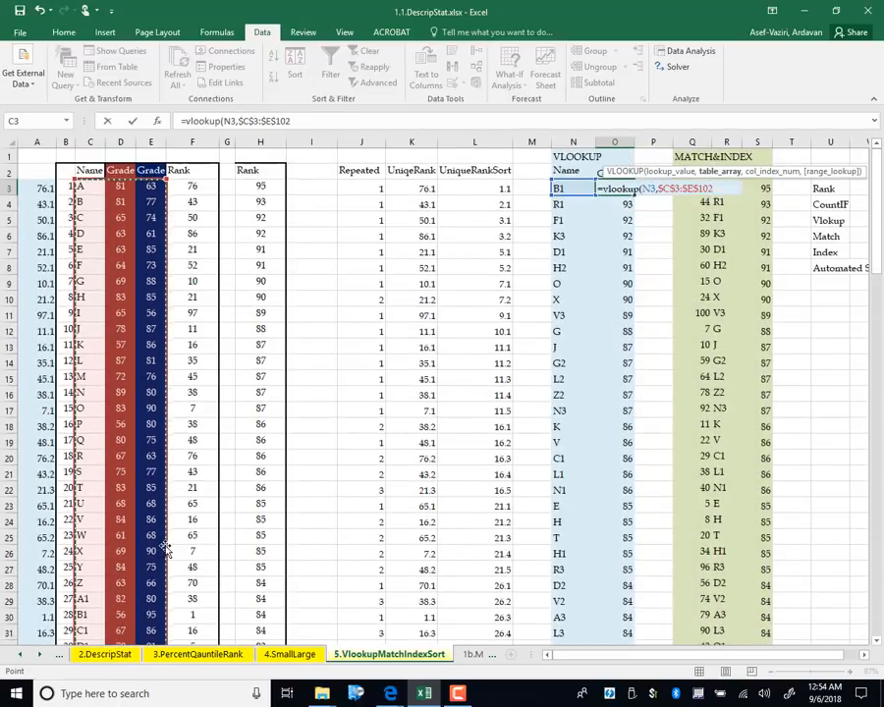
{"action": "type", "text": ","}
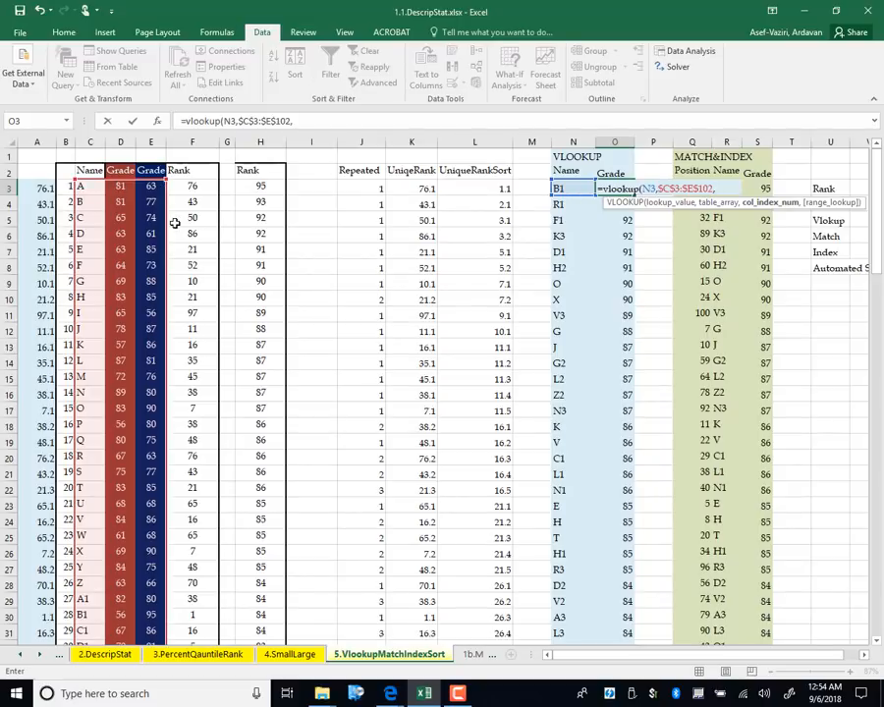
{"action": "type", "text": "3,0)"}
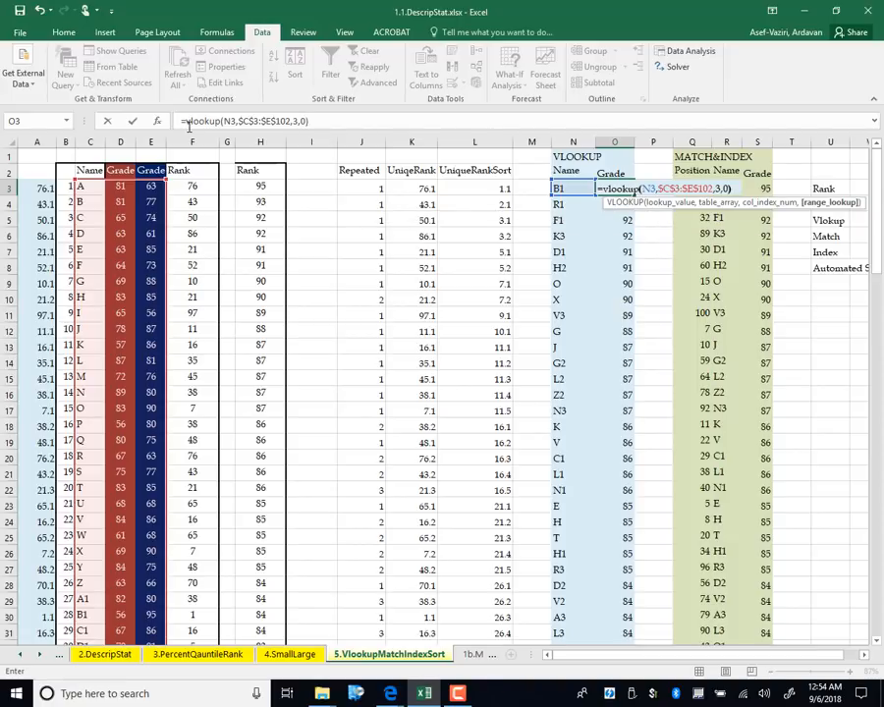
{"action": "key", "text": "Return"}
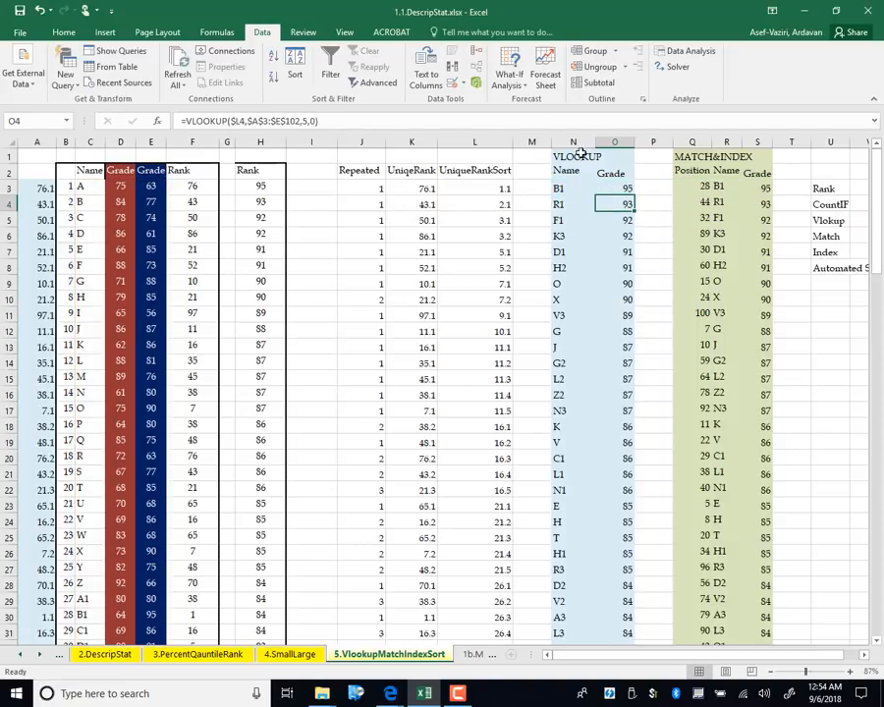
{"action": "left_click", "coordinate": [625, 188]}
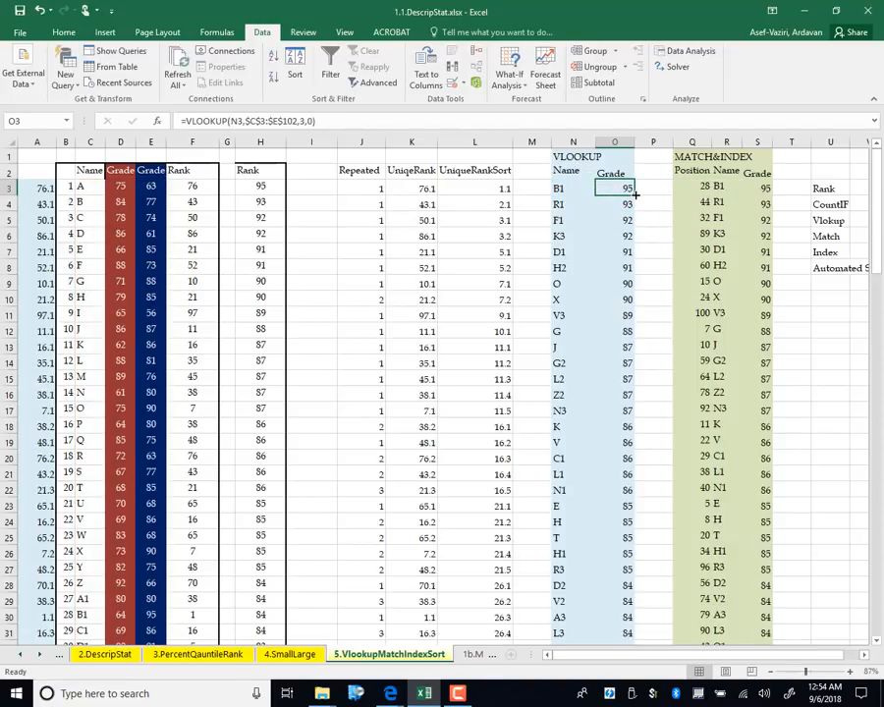
Rewrite O3 as =VLOOKUP(L3,$A$3:$E$102,5,0), which still returns 95
{"action": "double_click", "coordinate": [635, 194]}
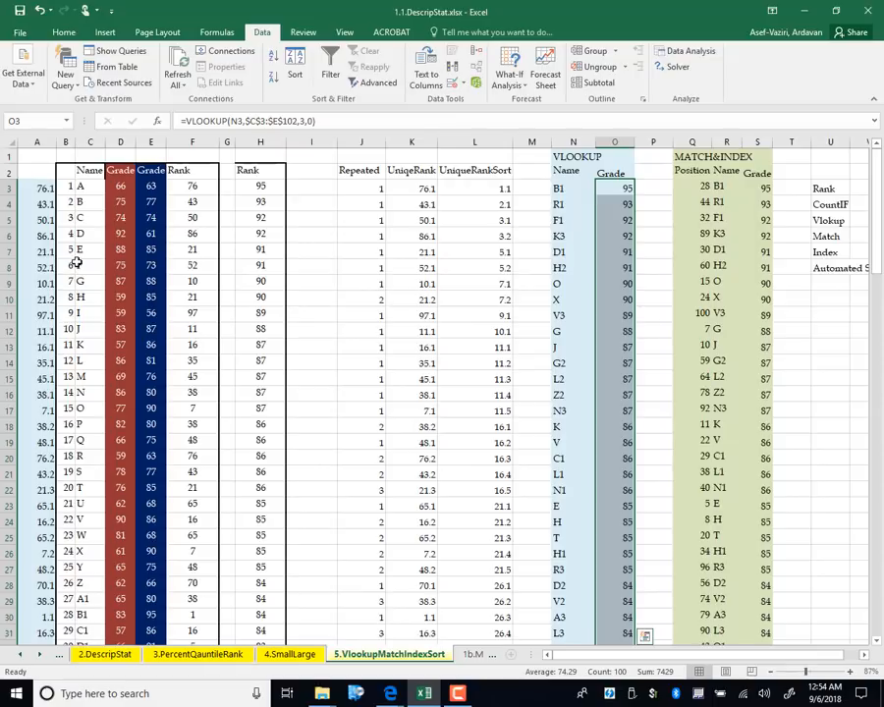
{"action": "left_click", "coordinate": [623, 187]}
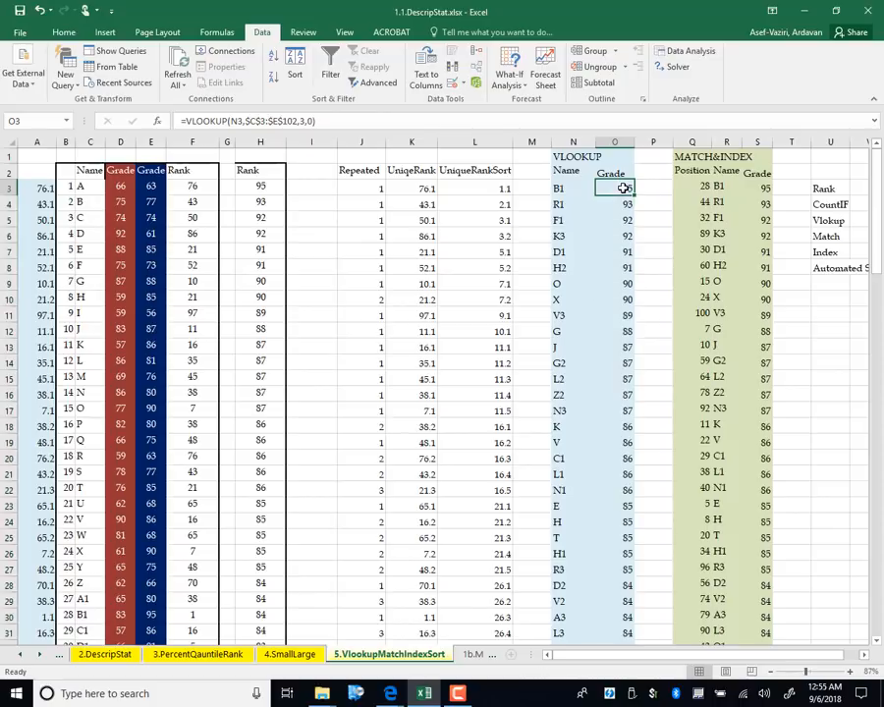
{"action": "left_click", "coordinate": [325, 121]}
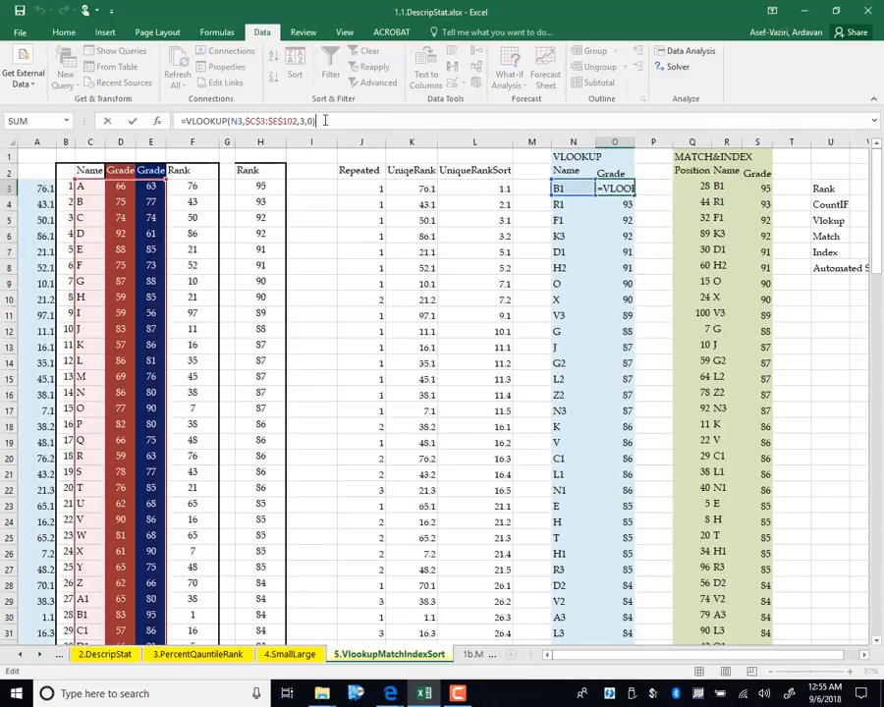
{"action": "key", "text": "BackSpace"}
{"action": "key", "text": "BackSpace"}
{"action": "key", "text": "BackSpace"}
{"action": "key", "text": "BackSpace"}
{"action": "key", "text": "BackSpace"}
{"action": "key", "text": "BackSpace"}
{"action": "key", "text": "BackSpace"}
{"action": "key", "text": "BackSpace"}
{"action": "key", "text": "BackSpace"}
{"action": "key", "text": "BackSpace"}
{"action": "key", "text": "BackSpace"}
{"action": "key", "text": "BackSpace"}
{"action": "key", "text": "BackSpace"}
{"action": "key", "text": "BackSpace"}
{"action": "key", "text": "BackSpace"}
{"action": "key", "text": "BackSpace"}
{"action": "key", "text": "BackSpace"}
{"action": "key", "text": "BackSpace"}
{"action": "key", "text": "BackSpace"}
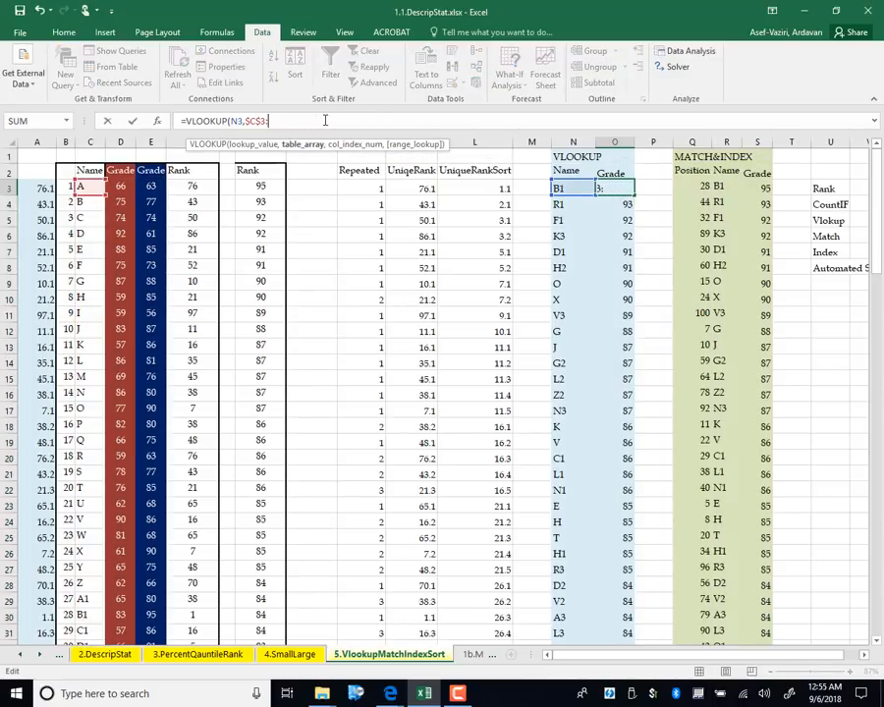
{"action": "left_click", "coordinate": [469, 187]}
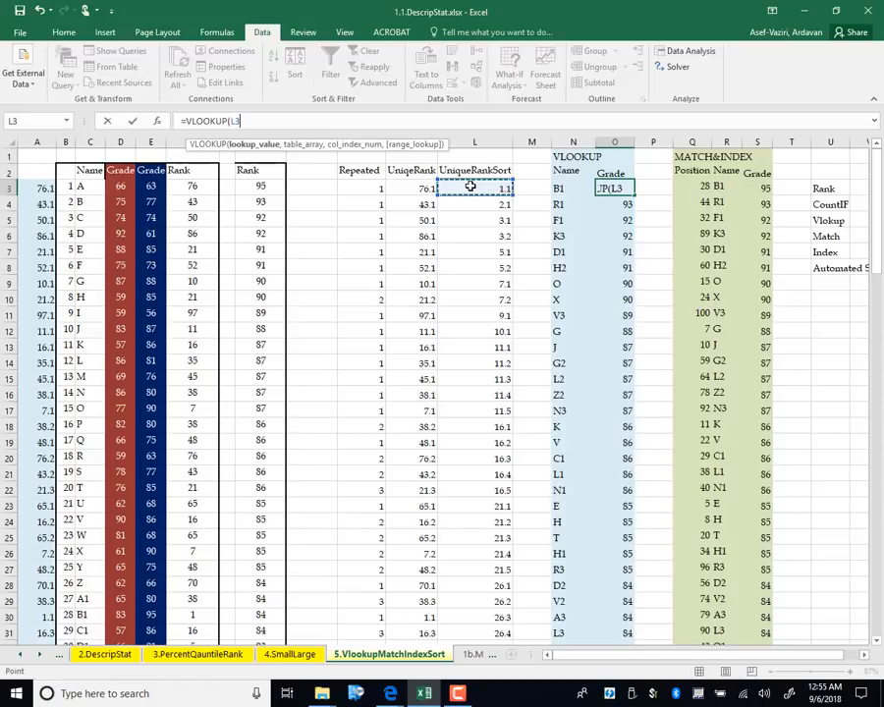
{"action": "type", "text": ","}
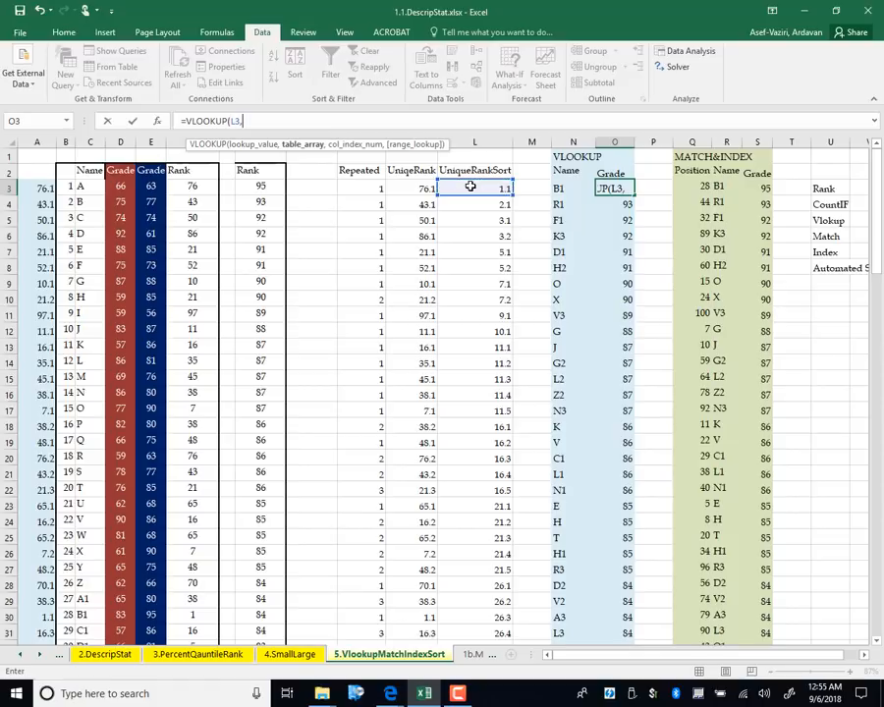
{"action": "left_click_drag", "start_coordinate": [30, 187], "coordinate": [162, 587]}
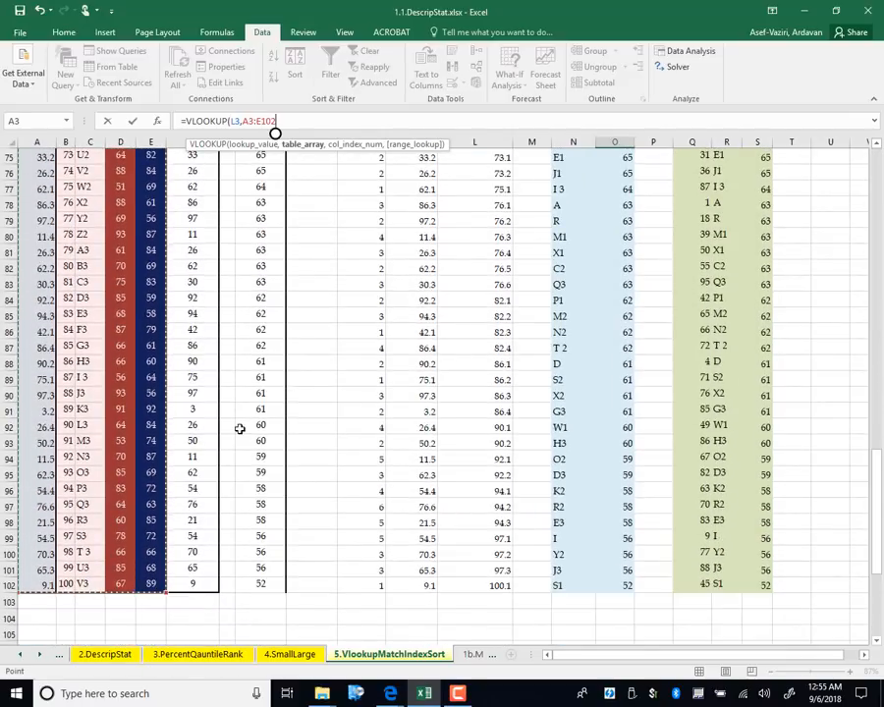
{"action": "key", "text": "F4"}
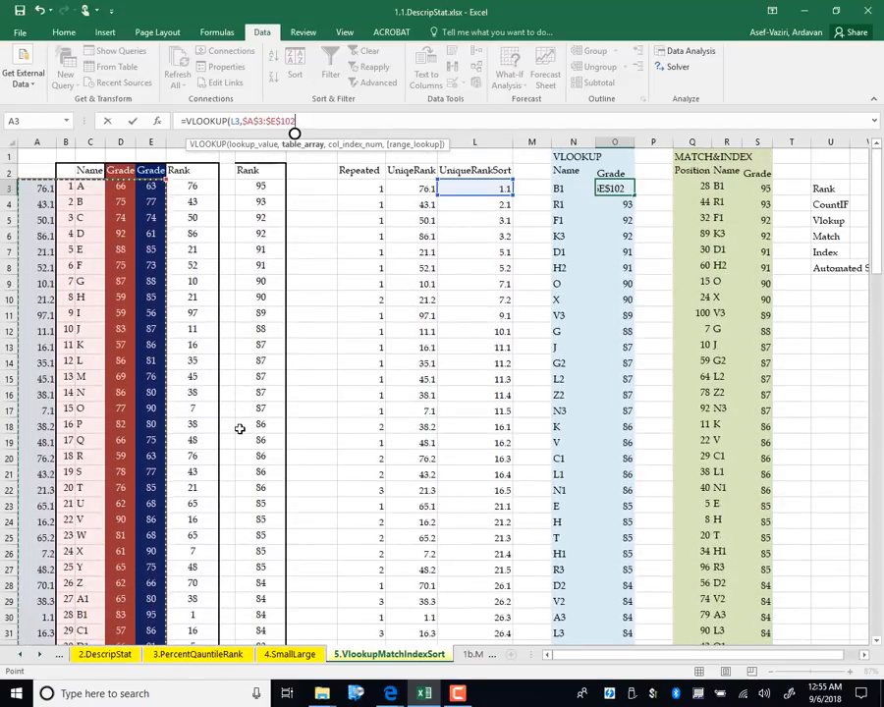
{"action": "type", "text": ","}
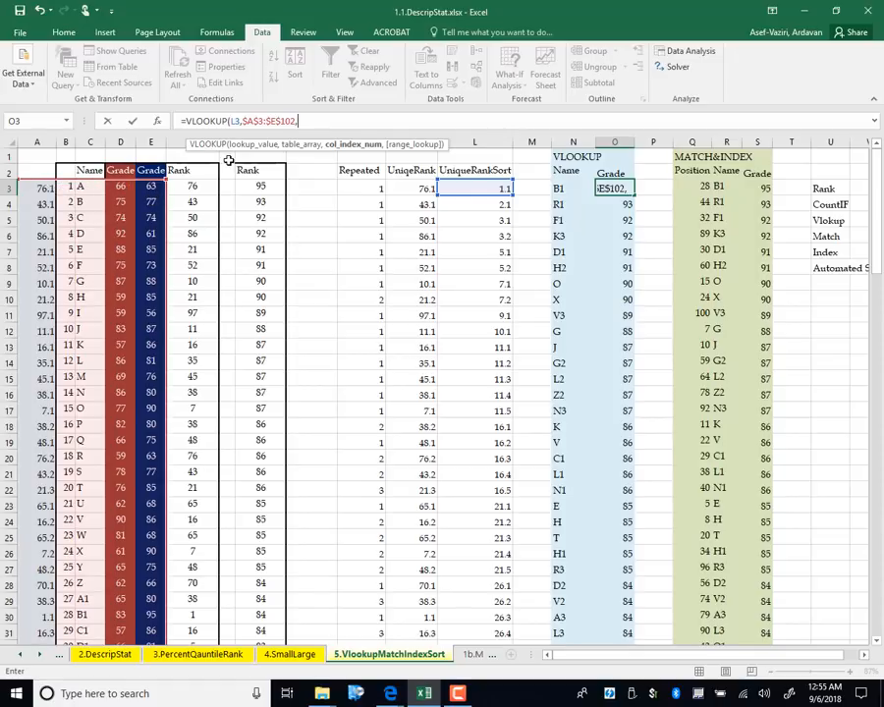
{"action": "type", "text": "5,"}
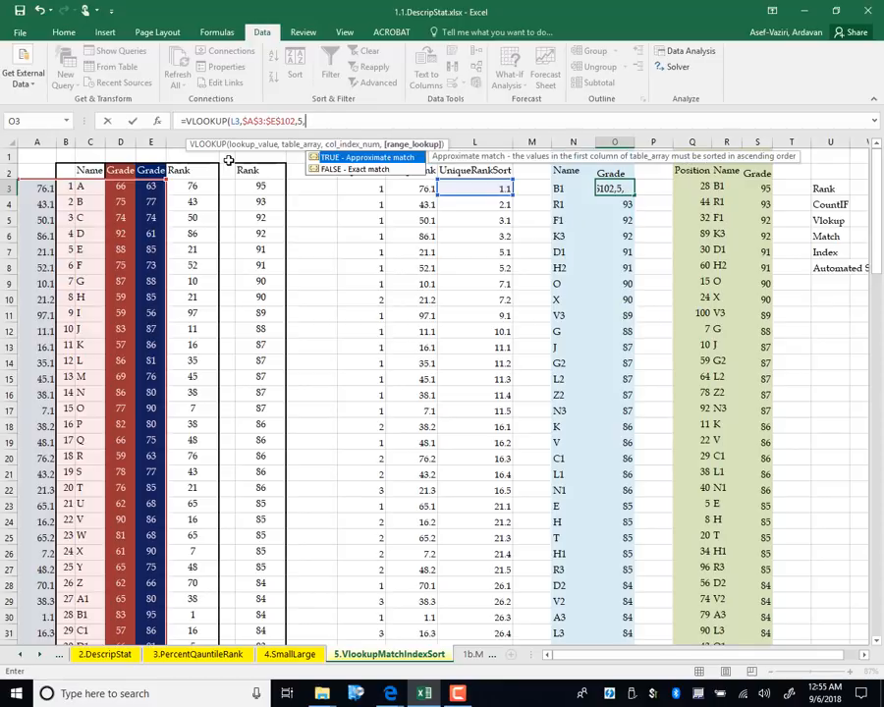
{"action": "type", "text": "0)"}
{"action": "key", "text": "Return"}
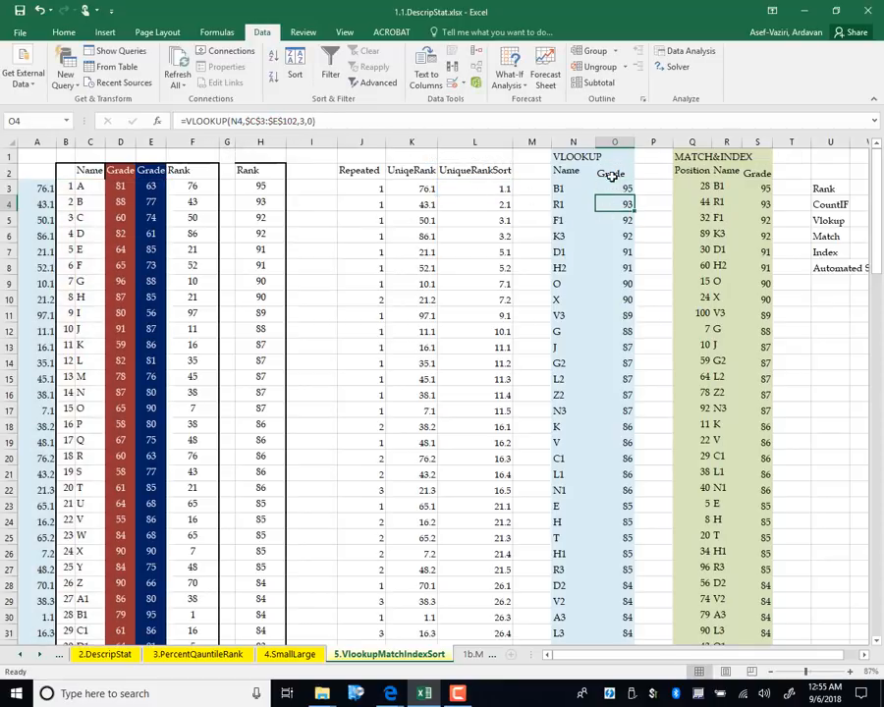
{"action": "left_click", "coordinate": [614, 186]}
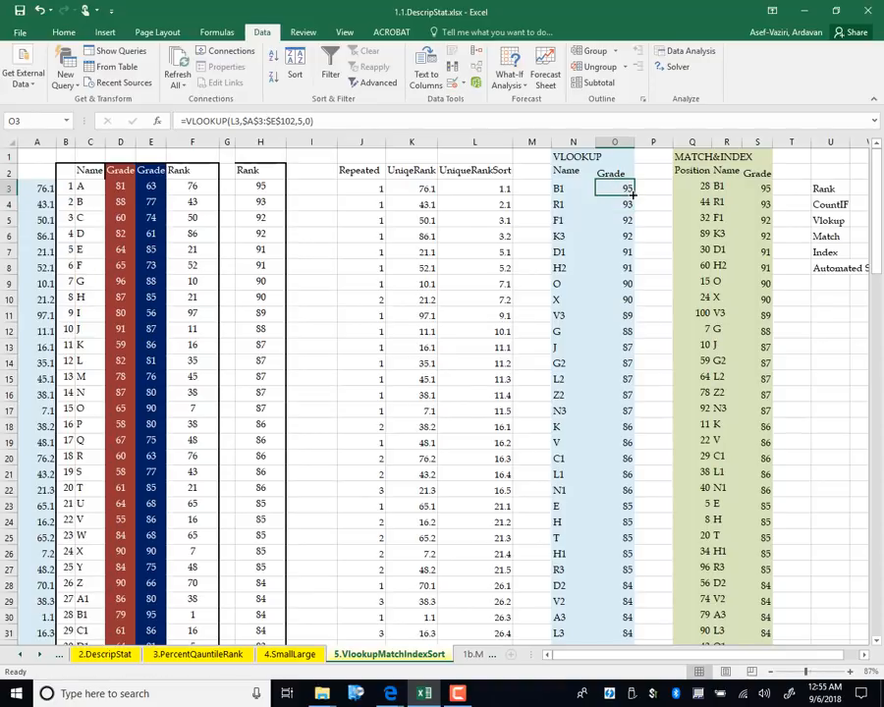
Fill the grade lookup down column O and change F3 to =RANK(D3,$D$3:$D$102), filled to F102
{"action": "double_click", "coordinate": [635, 193]}
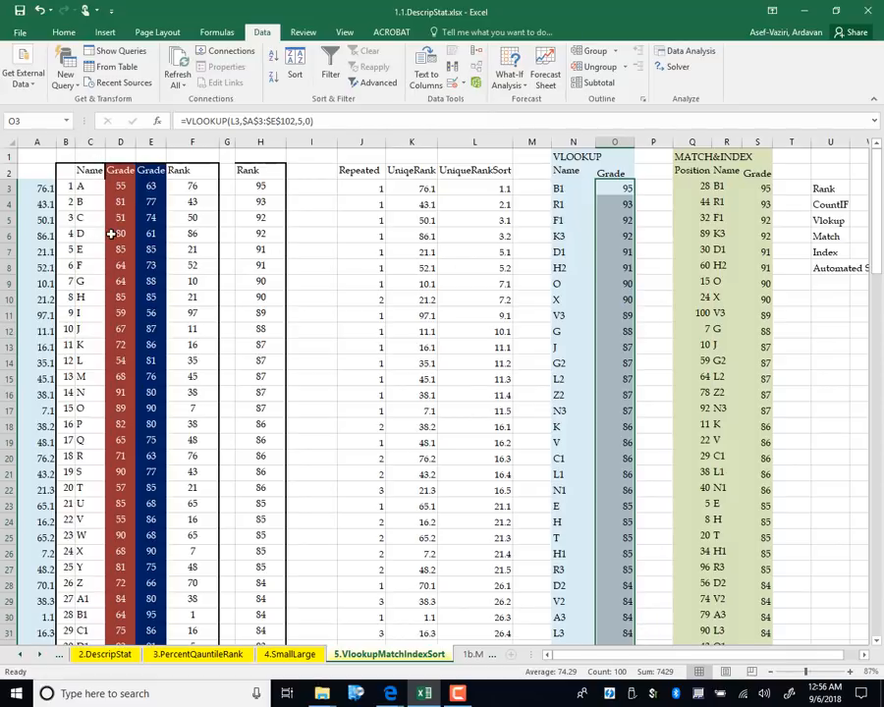
{"action": "left_click", "coordinate": [195, 187]}
{"action": "double_click", "coordinate": [195, 188]}
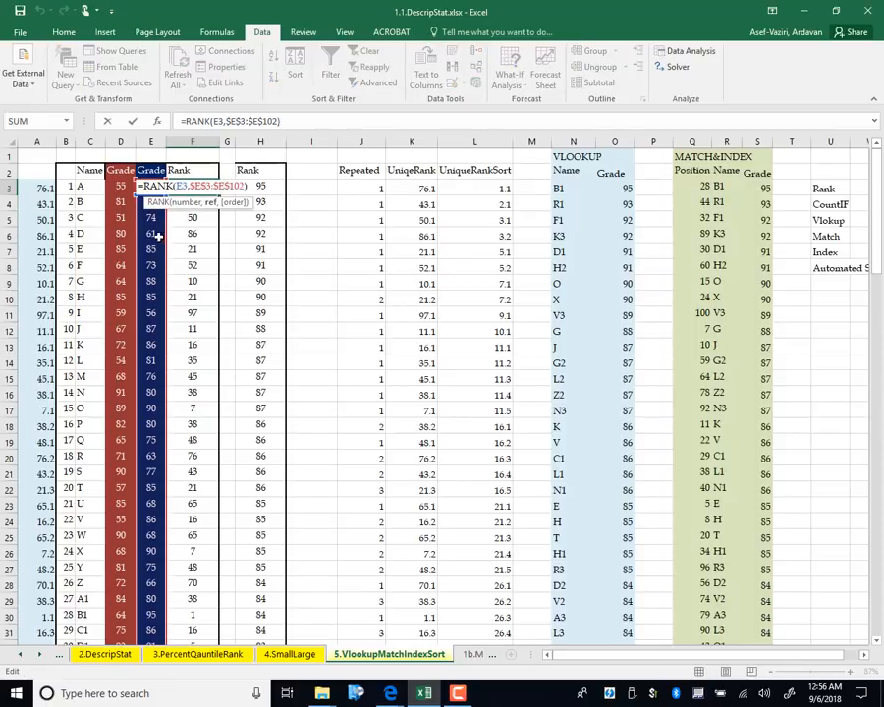
{"action": "left_click_drag", "start_coordinate": [143, 233], "coordinate": [113, 233]}
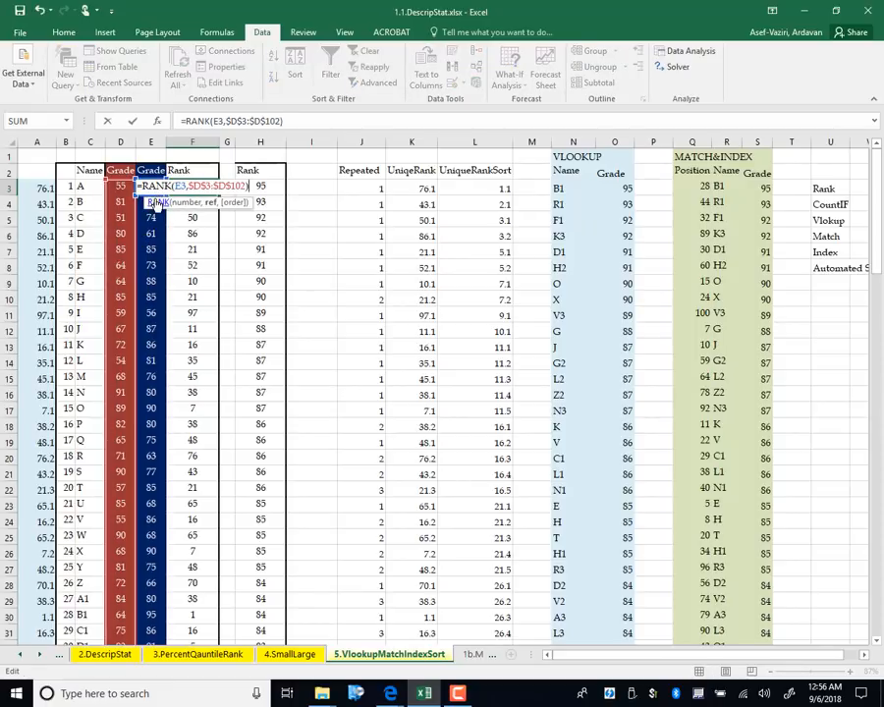
{"action": "left_click_drag", "start_coordinate": [158, 200], "coordinate": [127, 199]}
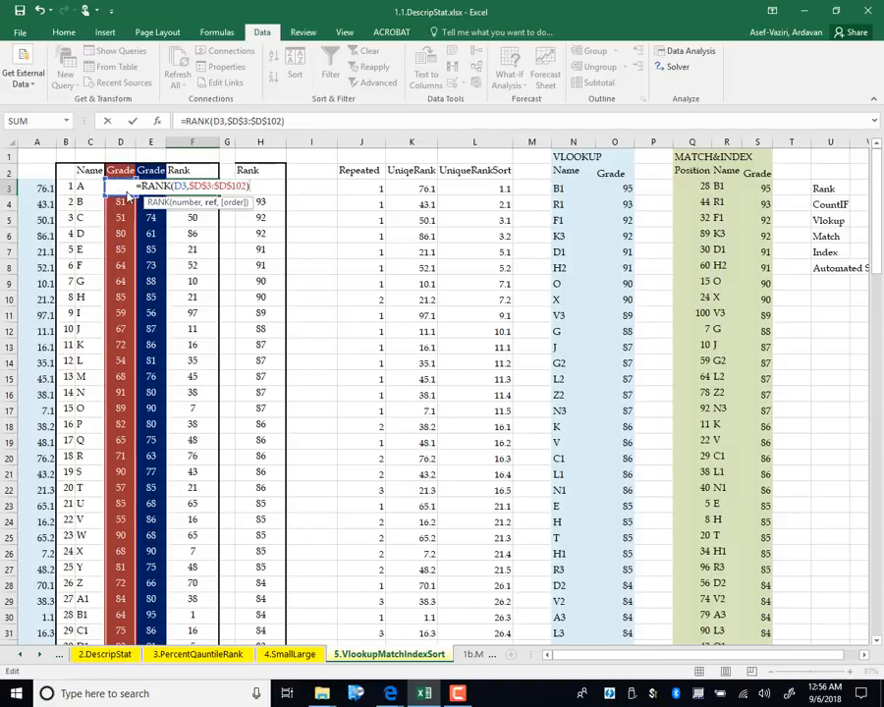
{"action": "key", "text": "Return"}
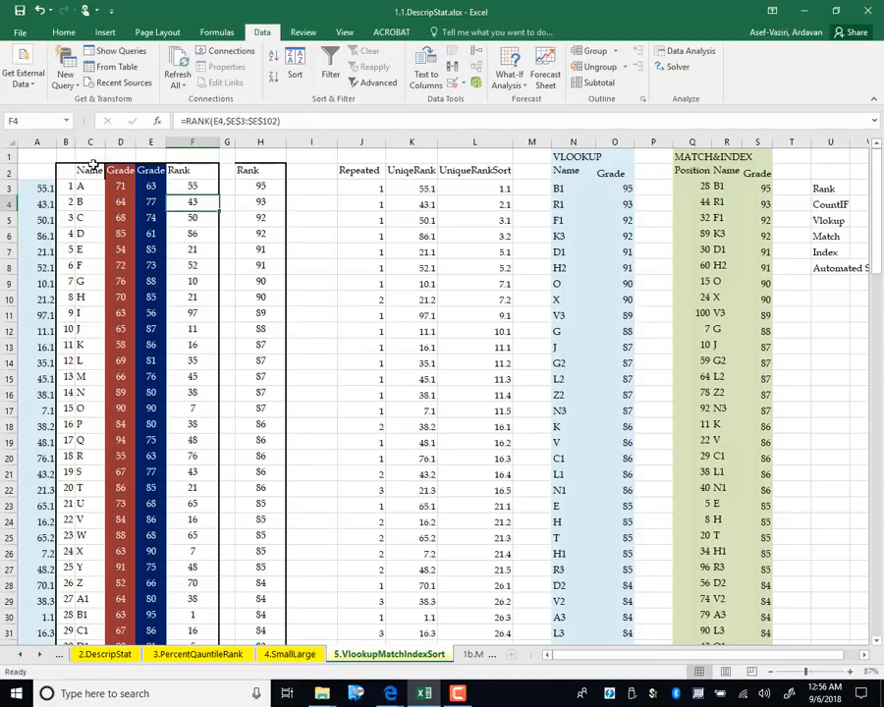
{"action": "left_click", "coordinate": [196, 187]}
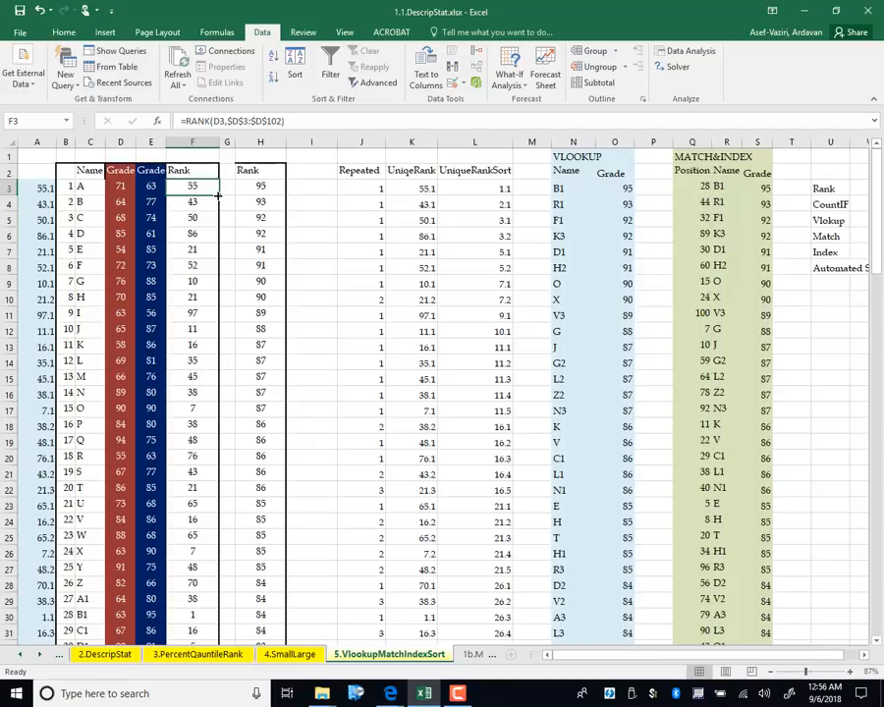
{"action": "double_click", "coordinate": [219, 193]}
Point H3's LARGE range at $D$3:$D$102 and fill it down column H
{"action": "double_click", "coordinate": [253, 186]}
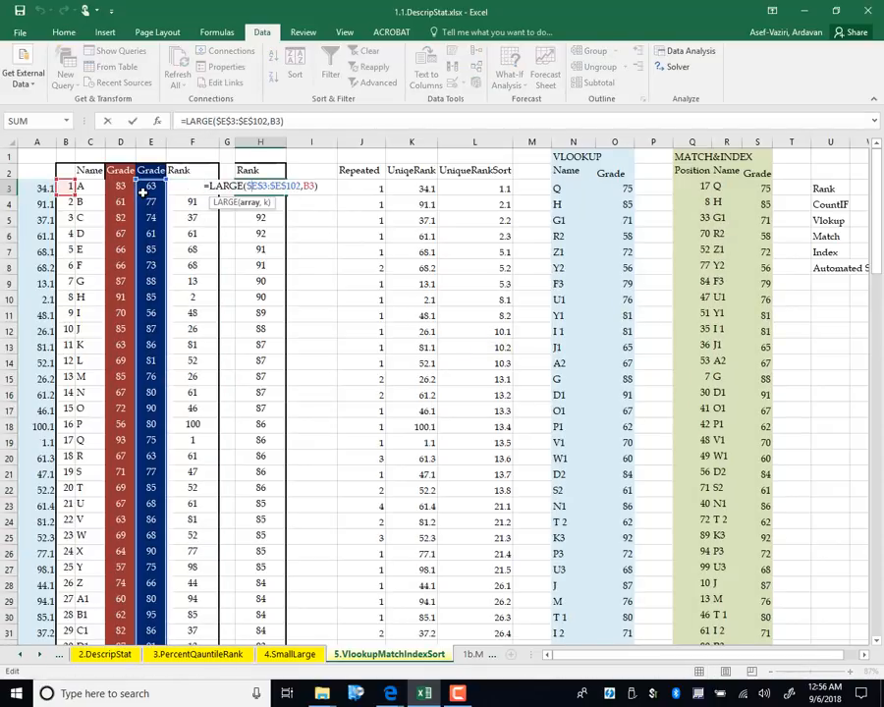
{"action": "left_click_drag", "start_coordinate": [139, 200], "coordinate": [133, 191]}
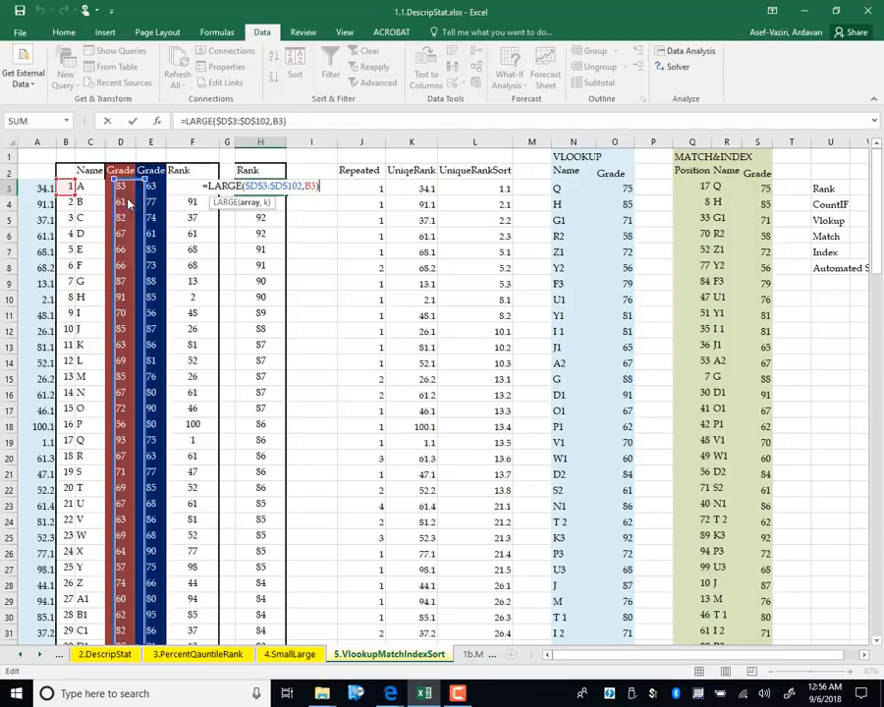
{"action": "key", "text": "Return"}
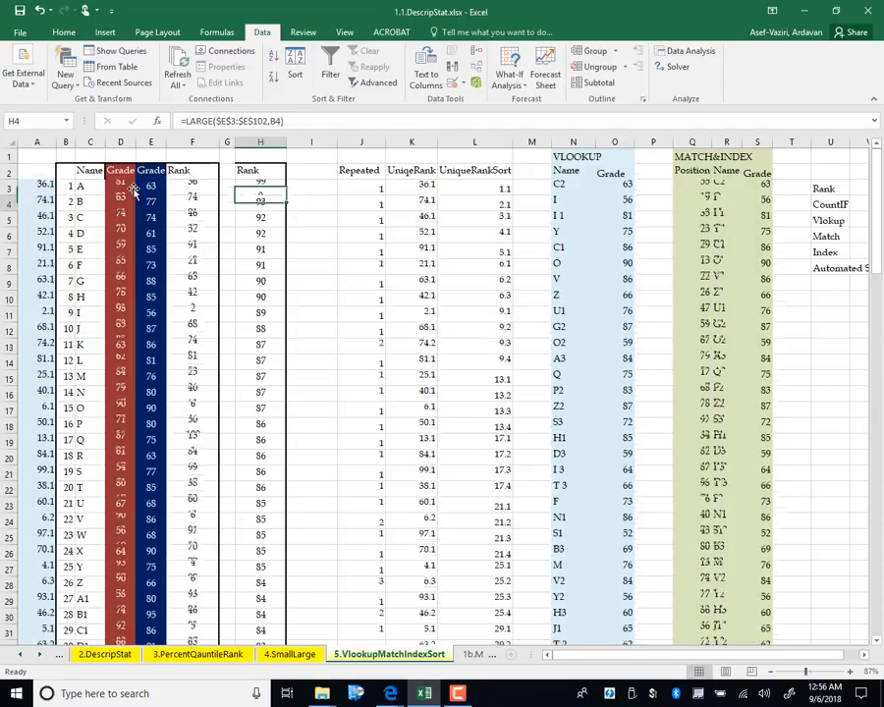
{"action": "left_click", "coordinate": [270, 188]}
{"action": "double_click", "coordinate": [285, 197]}
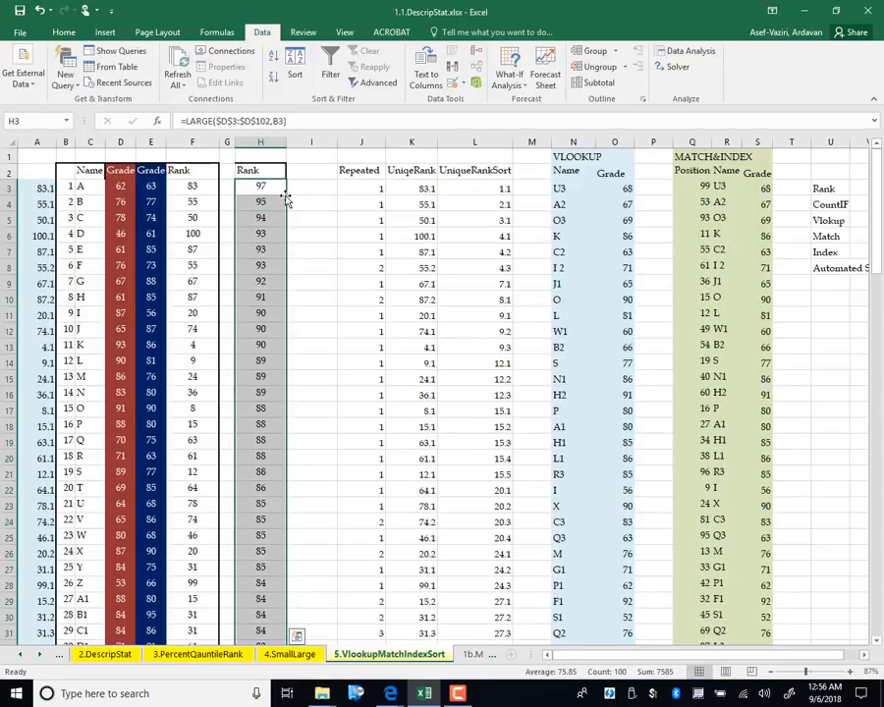
{"action": "left_click", "coordinate": [359, 186]}
Re-enter the J3, K3 and N3 formulas and fill the N3 name lookup down to N102
{"action": "double_click", "coordinate": [365, 189]}
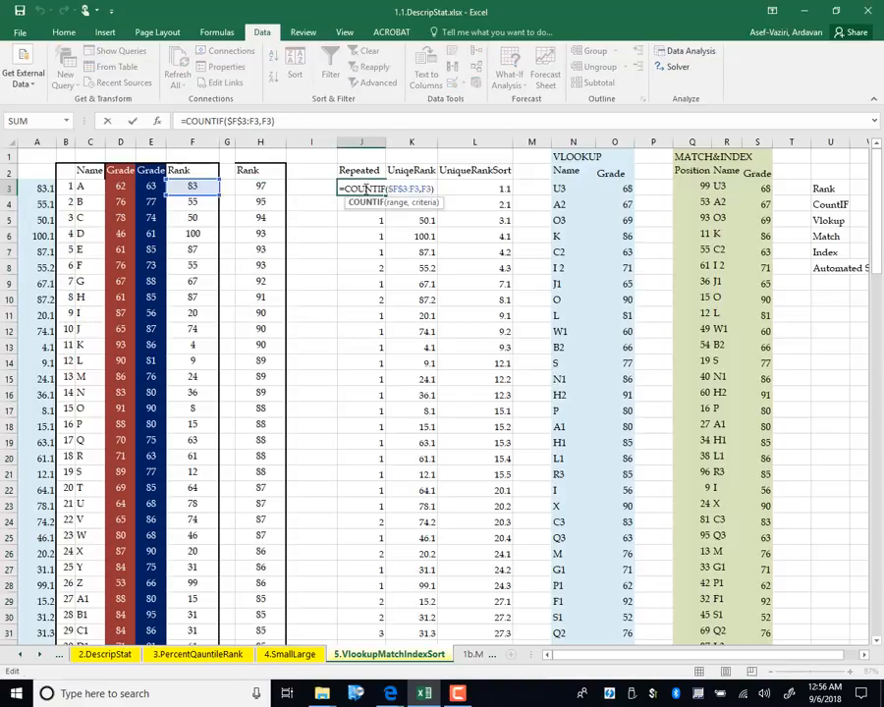
{"action": "key", "text": "Return"}
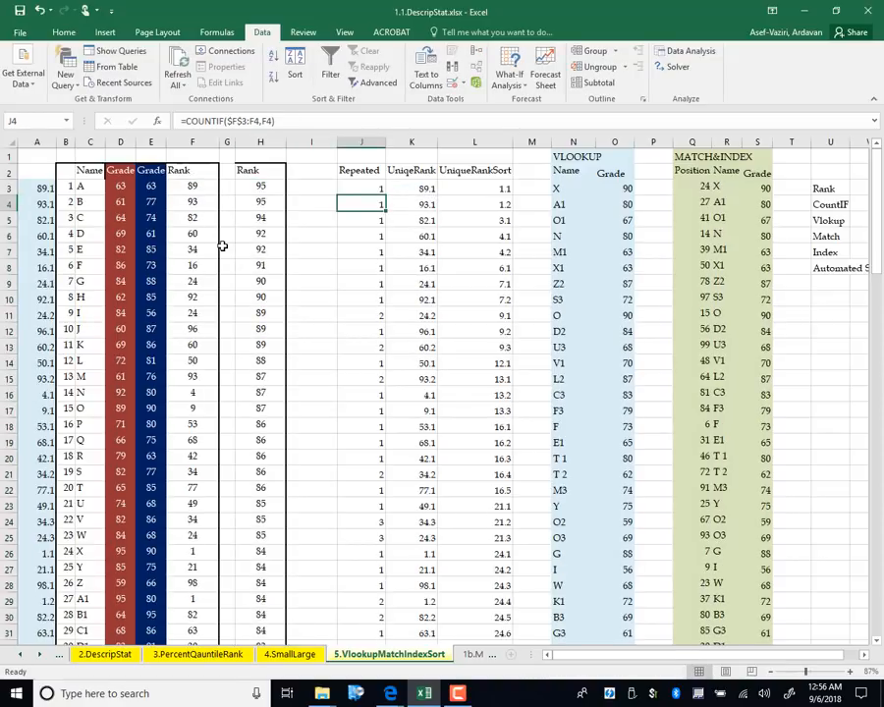
{"action": "left_click", "coordinate": [397, 189]}
{"action": "double_click", "coordinate": [402, 188]}
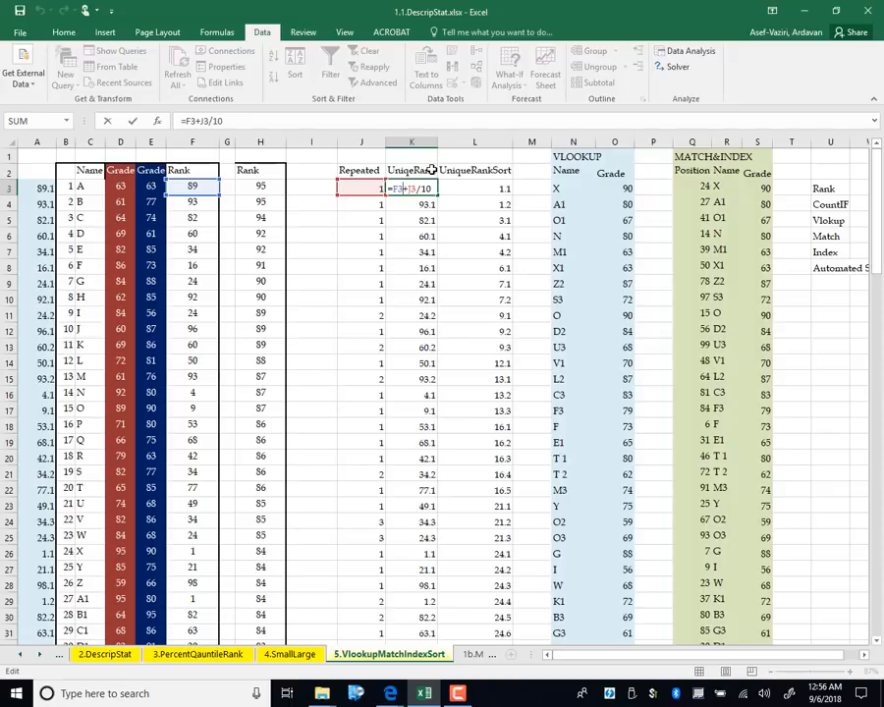
{"action": "key", "text": "Return"}
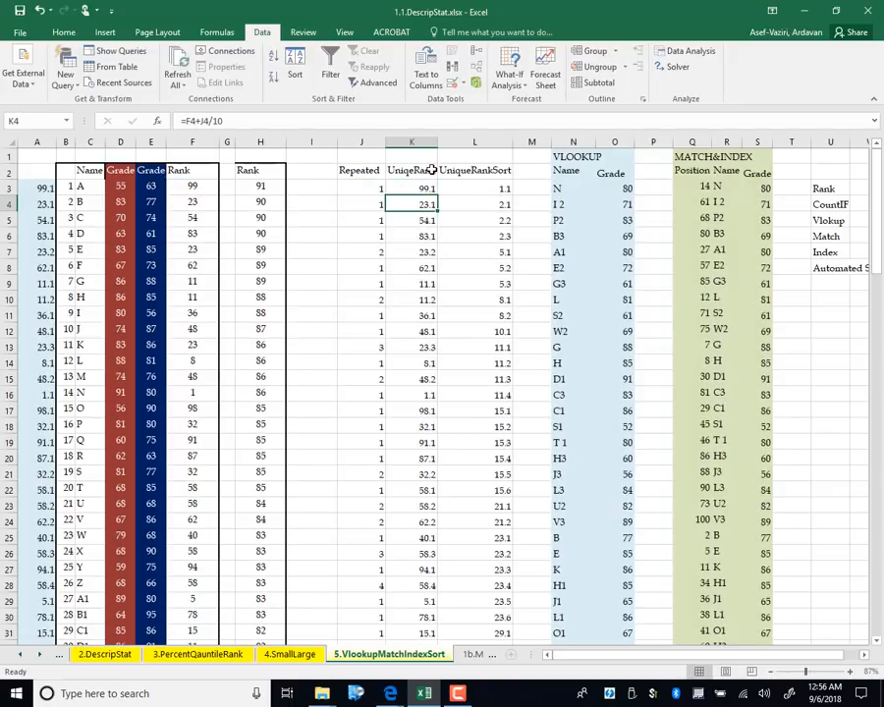
{"action": "left_click", "coordinate": [485, 188]}
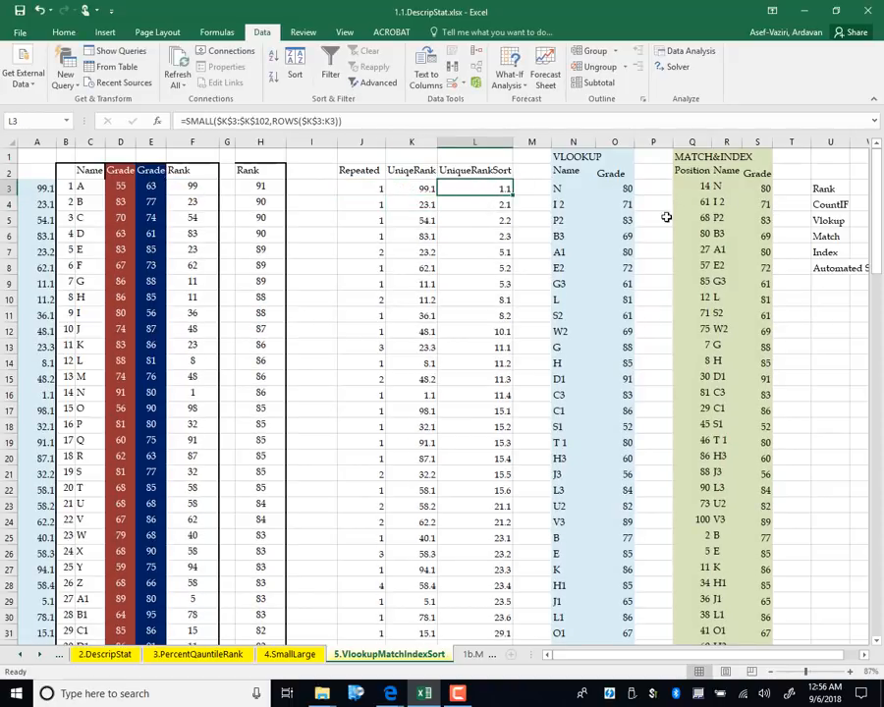
{"action": "double_click", "coordinate": [557, 187]}
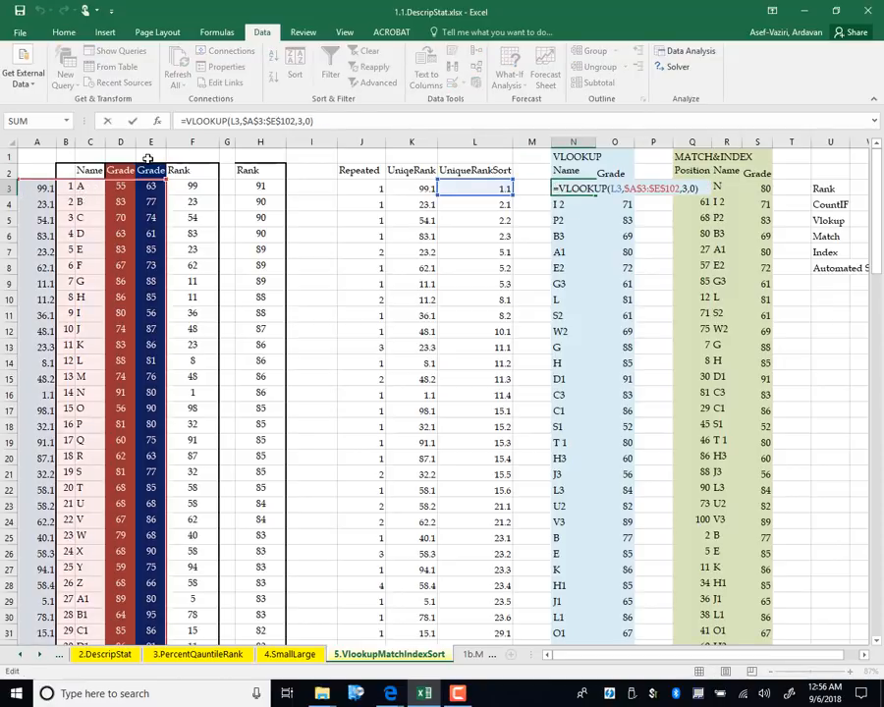
{"action": "key", "text": "Return"}
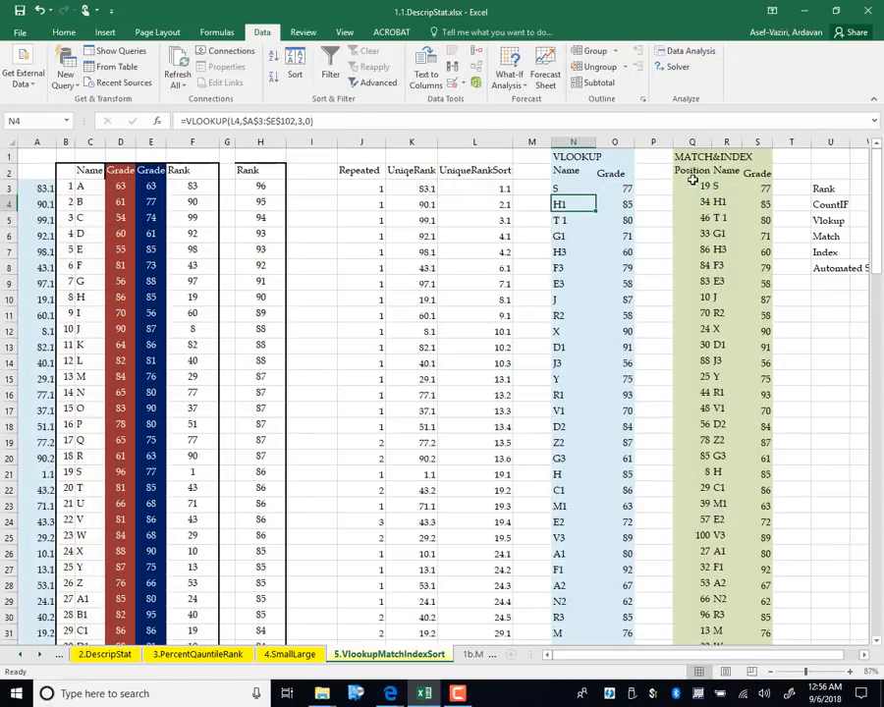
{"action": "left_click", "coordinate": [567, 187]}
{"action": "double_click", "coordinate": [595, 194]}
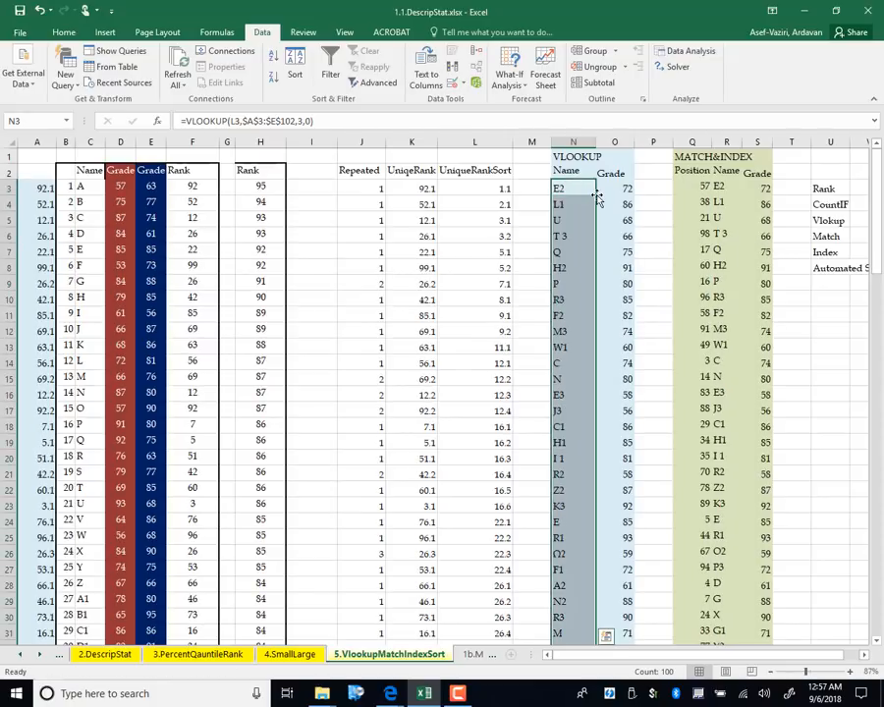
Change O3 to =VLOOKUP(L3,$A$3:$E$102,4,0) and fill it down the Grade column
{"action": "left_click", "coordinate": [617, 188]}
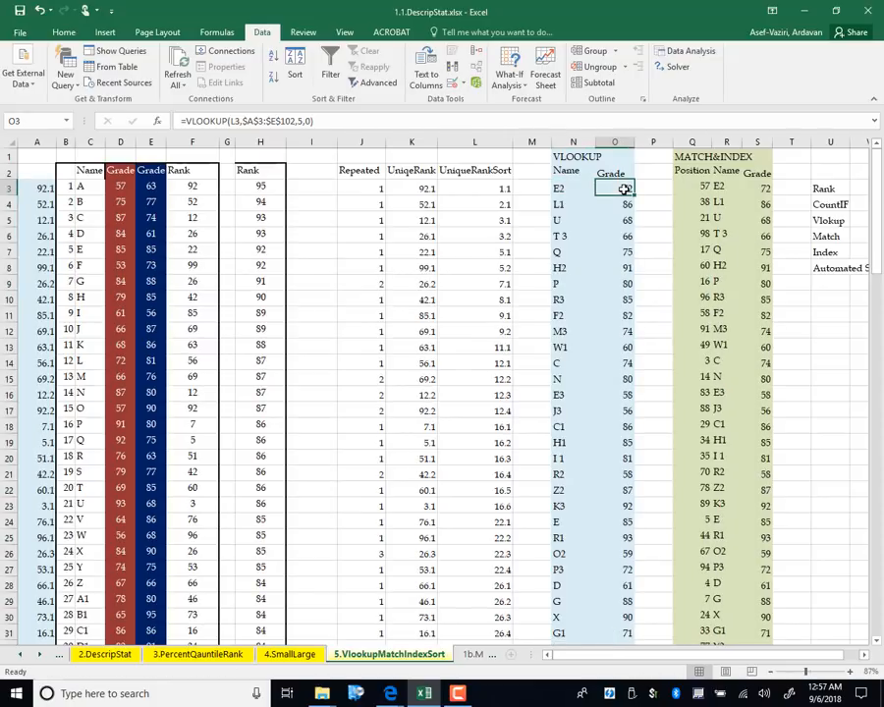
{"action": "double_click", "coordinate": [624, 188]}
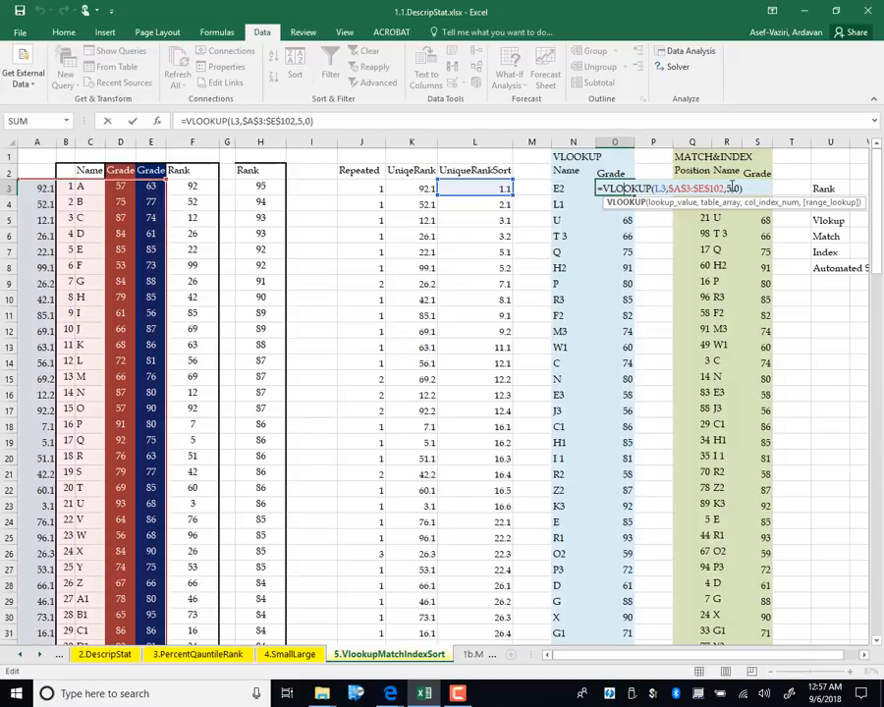
{"action": "left_click", "coordinate": [733, 188]}
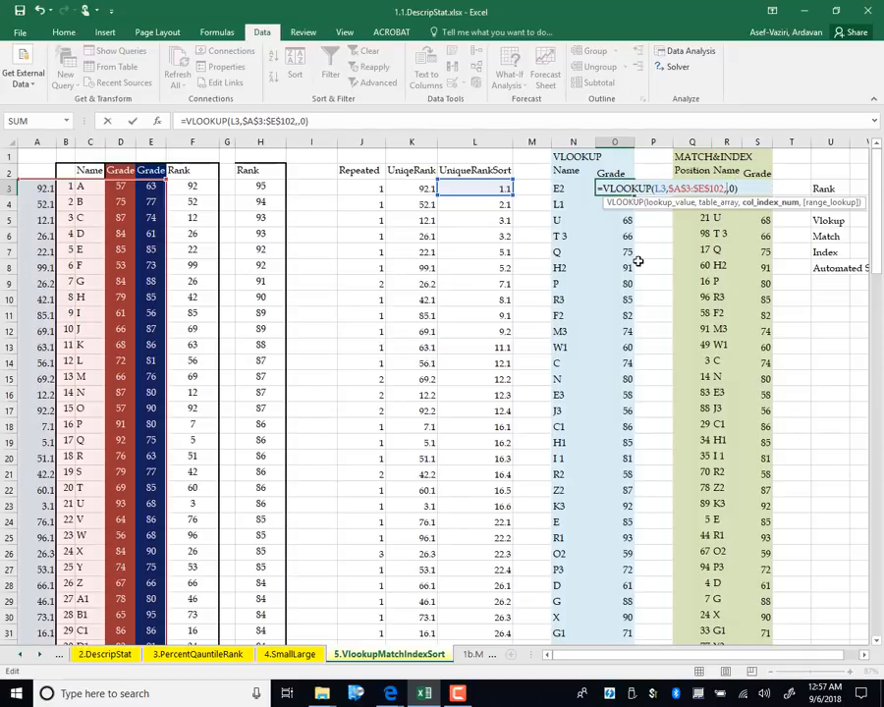
{"action": "key", "text": "Return"}
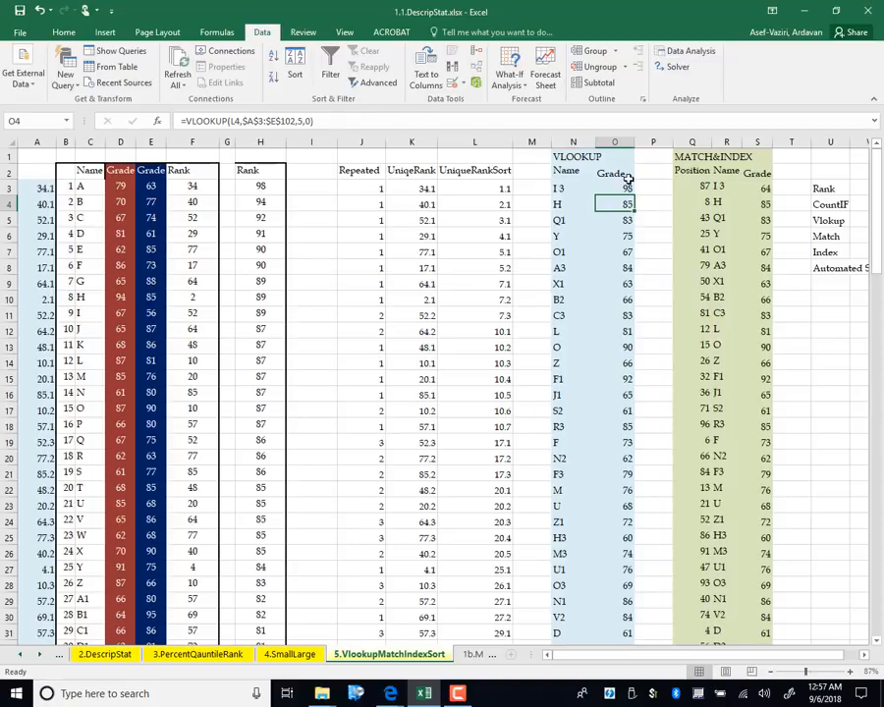
{"action": "left_click", "coordinate": [619, 188]}
{"action": "double_click", "coordinate": [634, 193]}
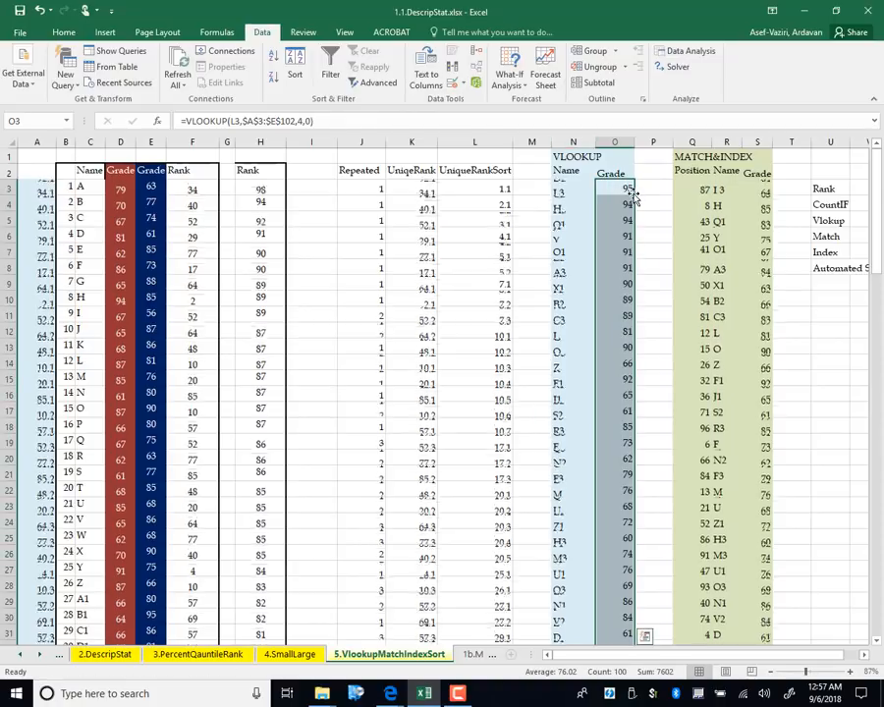
Recalculate with F9 several times to watch the VLOOKUP name and grade lists re-sort
{"action": "left_click", "coordinate": [658, 283]}
{"action": "left_click", "coordinate": [812, 380]}
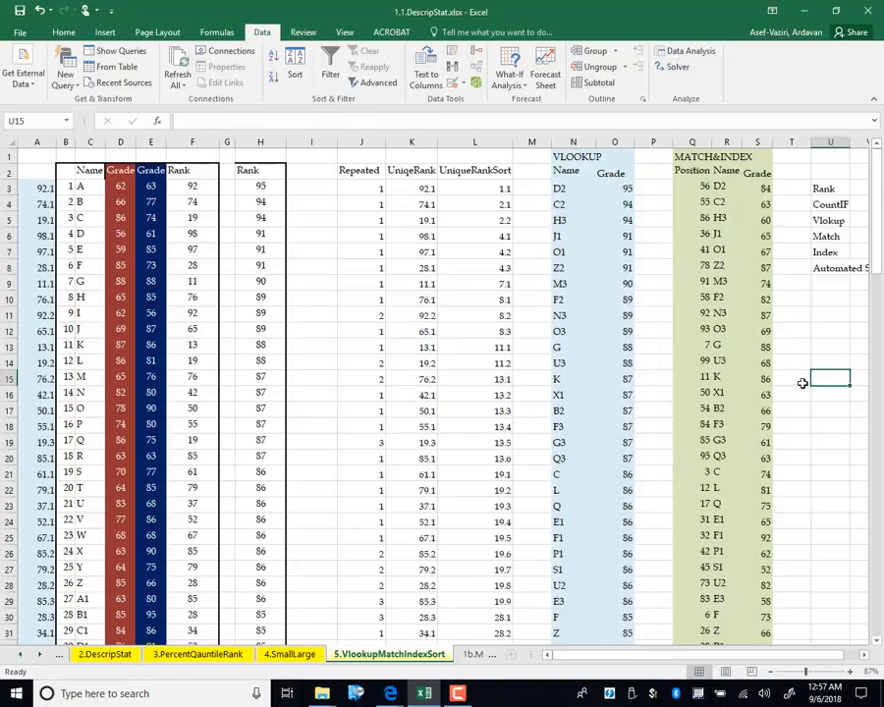
{"action": "key", "text": "F9"}
{"action": "key", "text": "F9"}
{"action": "key", "text": "F9"}
{"action": "key", "text": "F9"}
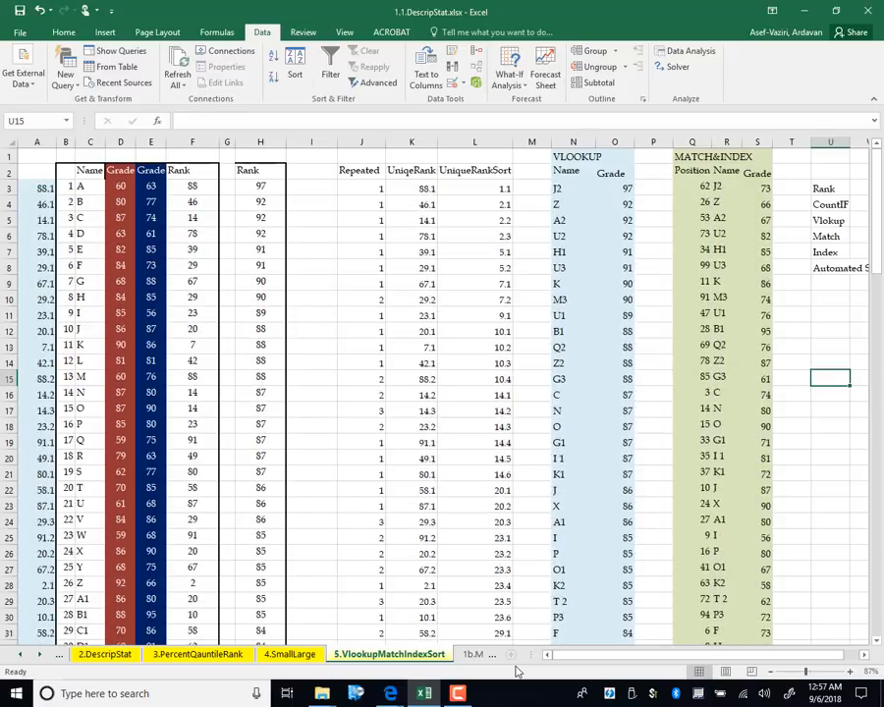
{"action": "key", "text": "F9"}
{"action": "key", "text": "F9"}
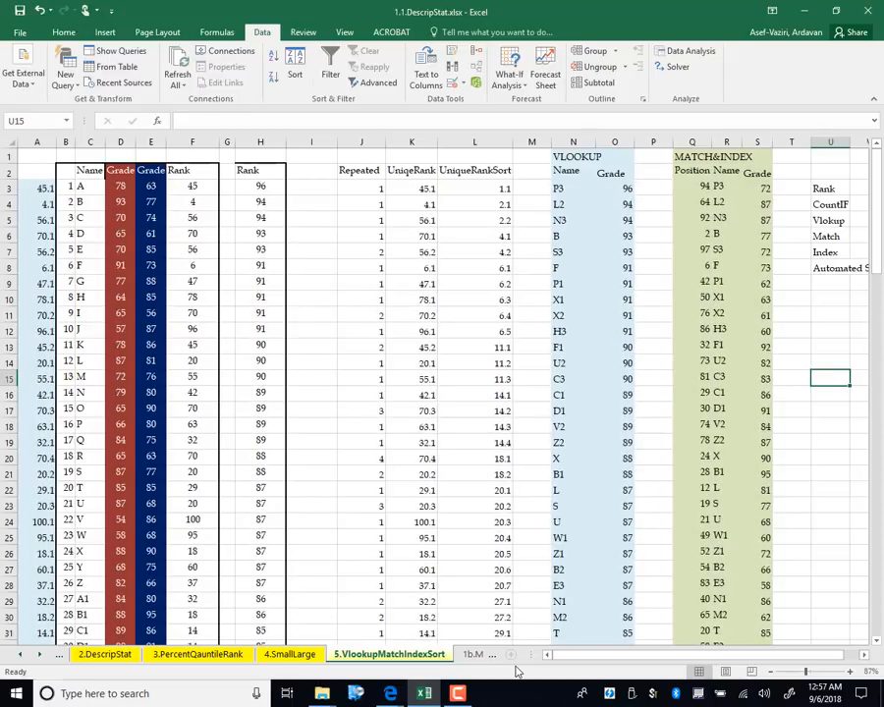
{"action": "left_click_drag", "start_coordinate": [584, 187], "coordinate": [615, 616]}
{"action": "left_click_drag", "start_coordinate": [877, 481], "coordinate": [823, 138]}
{"action": "left_click", "coordinate": [831, 365]}
{"action": "key", "text": "F9"}
{"action": "key", "text": "F9"}
{"action": "key", "text": "F9"}
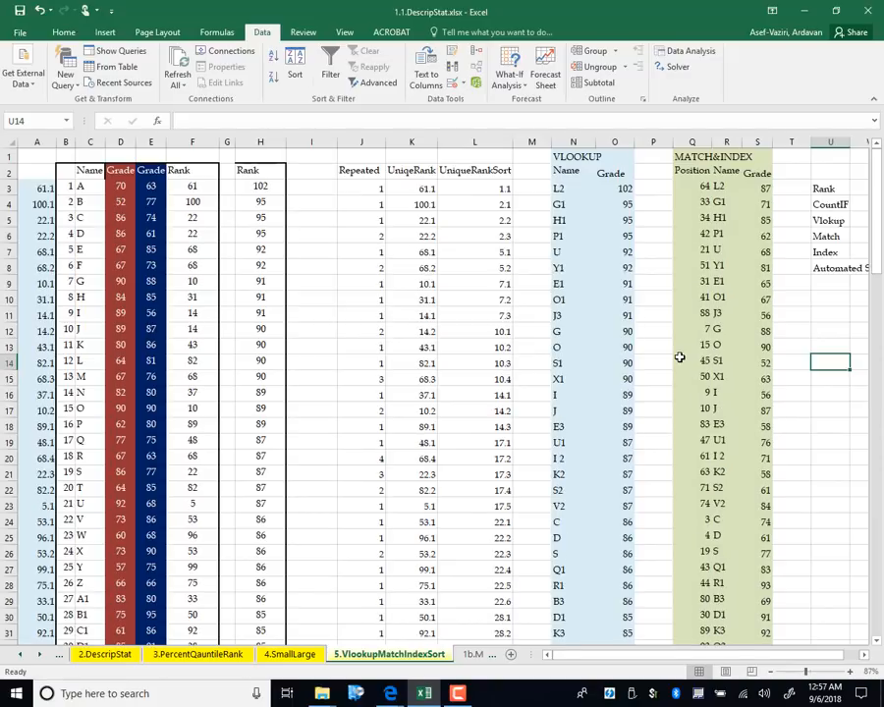
{"action": "key", "text": "F9"}
{"action": "key", "text": "F9"}
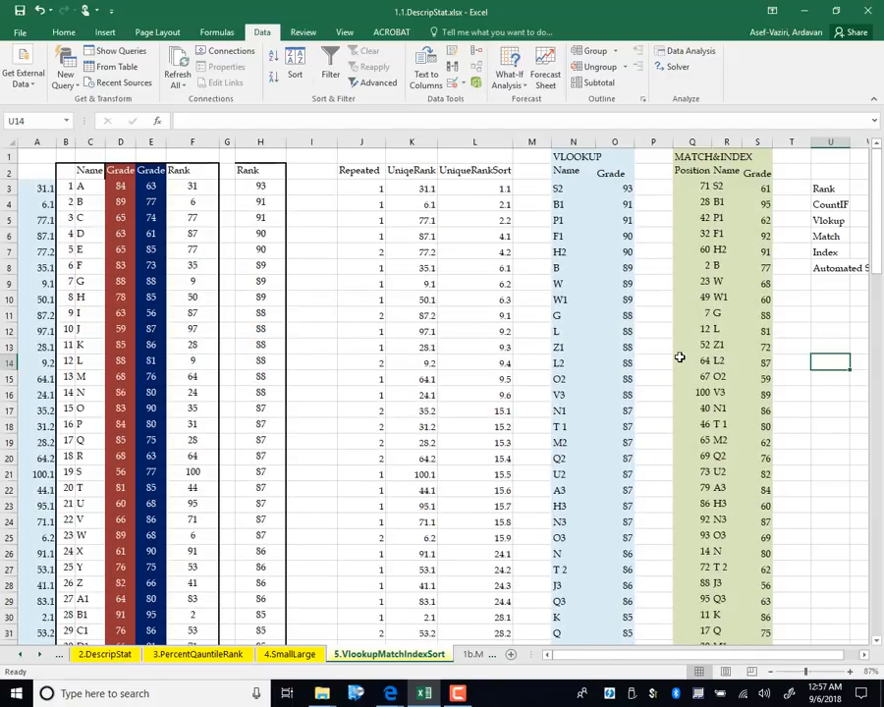
Clear the MATCH&INDEX Position, Name and Grade result cells
{"action": "left_click", "coordinate": [573, 160]}
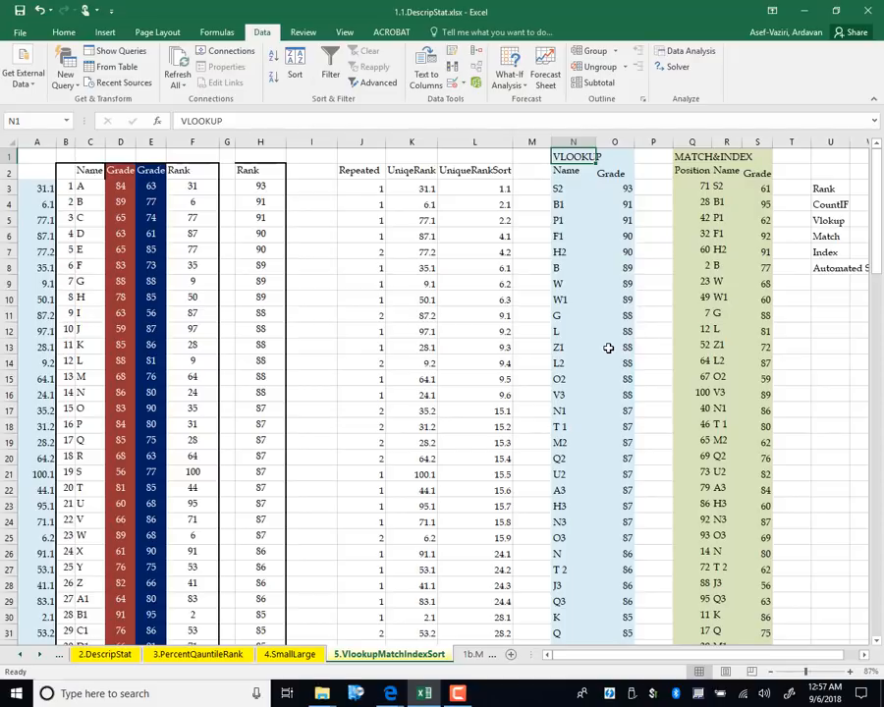
{"action": "left_click", "coordinate": [695, 186]}
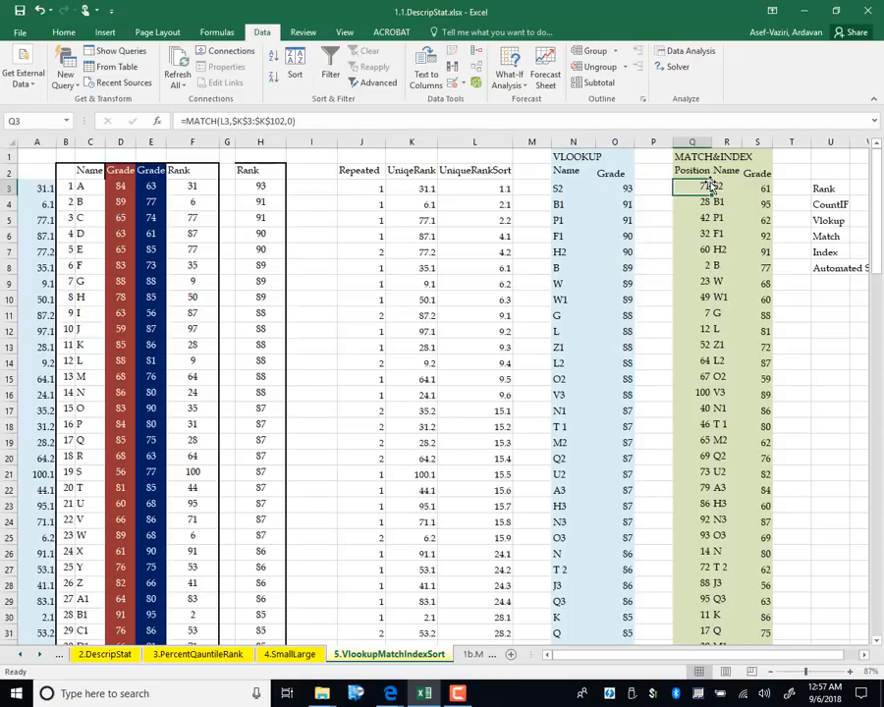
{"action": "left_click_drag", "start_coordinate": [717, 188], "coordinate": [660, 666]}
{"action": "key", "text": "Delete"}
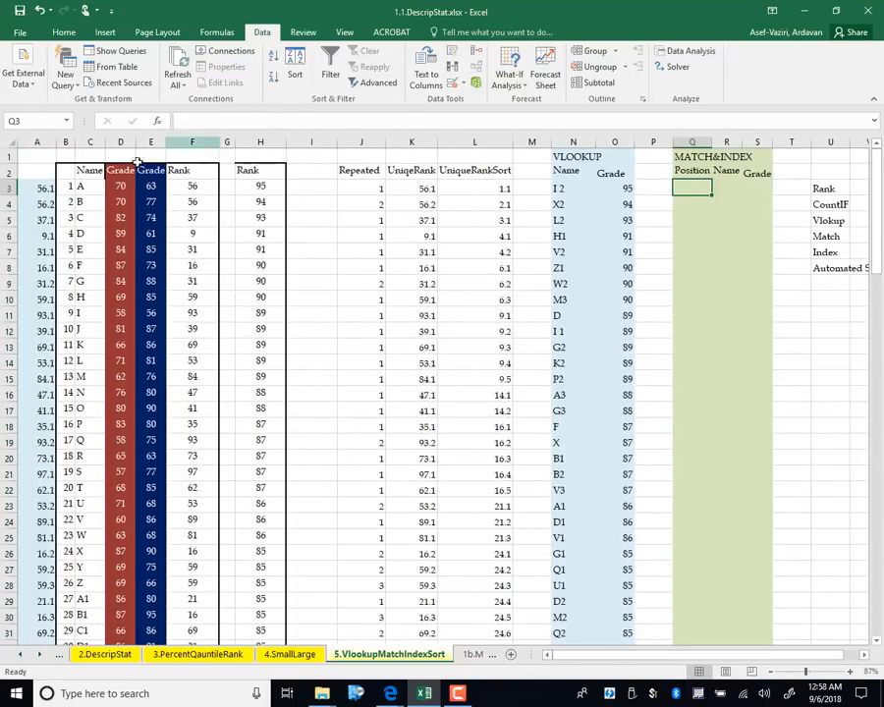
Clear the contents of column A, leaving the VLOOKUP columns showing #N/A
{"action": "left_click", "coordinate": [38, 142]}
{"action": "right_click", "coordinate": [39, 141]}
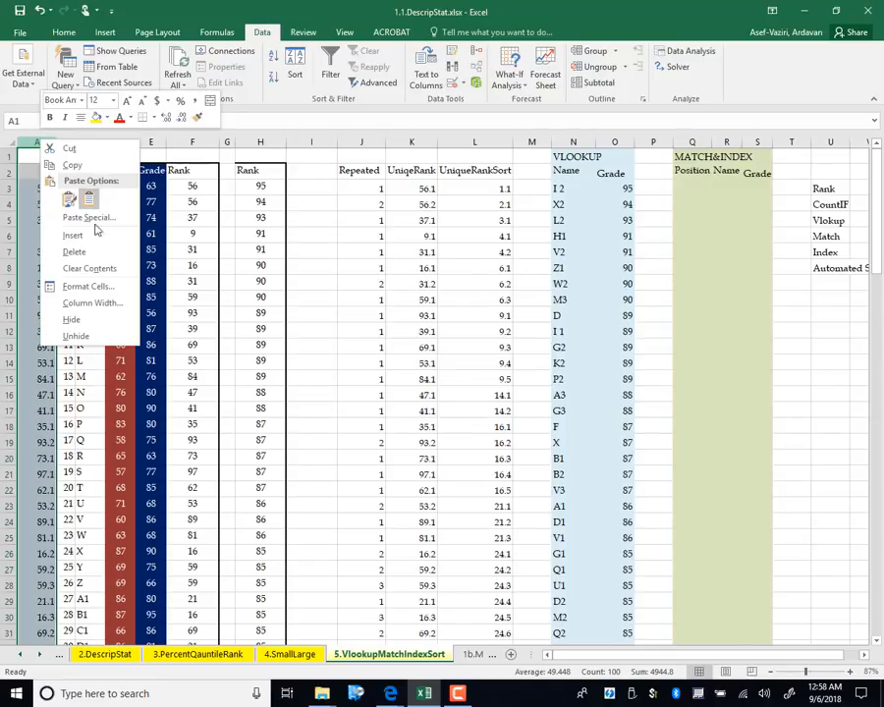
{"action": "left_click", "coordinate": [89, 268]}
Enter =MATCH(L3,$K$3:$K$102,0) in Q3, returning position 77
{"action": "left_click", "coordinate": [689, 188]}
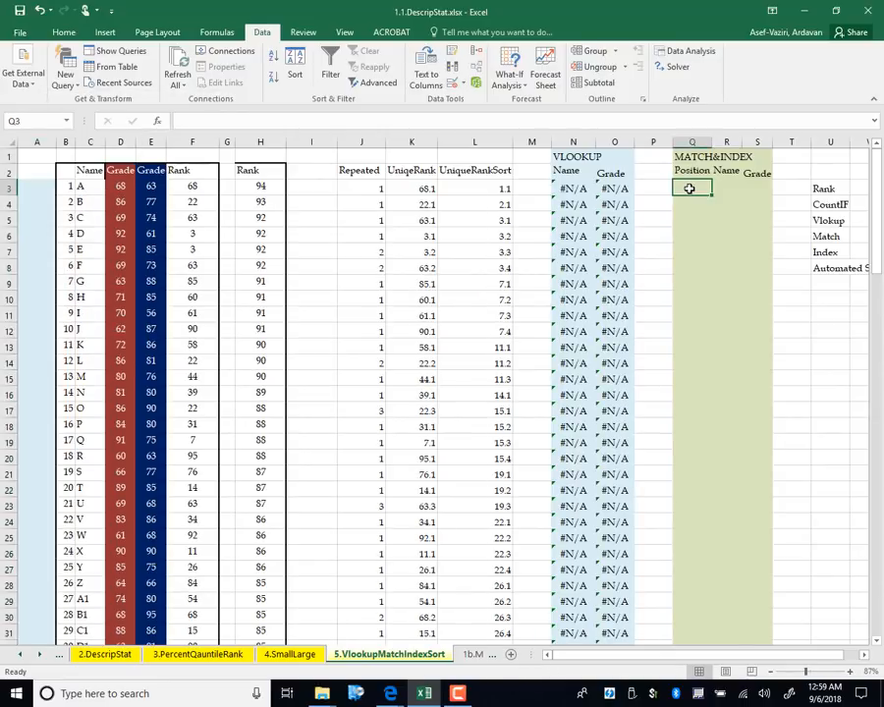
{"action": "type", "text": "=m"}
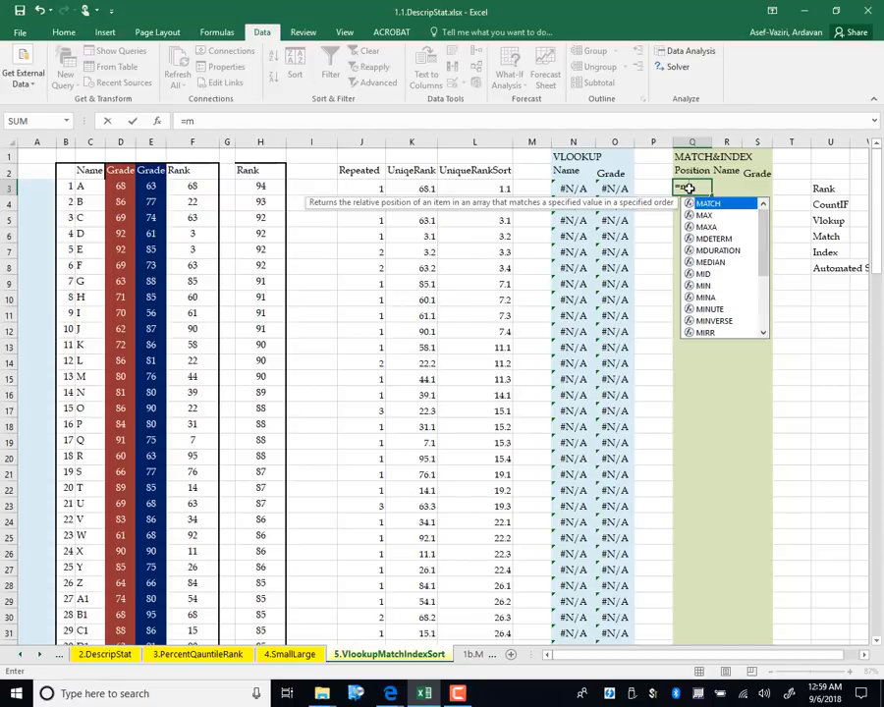
{"action": "type", "text": "atch("}
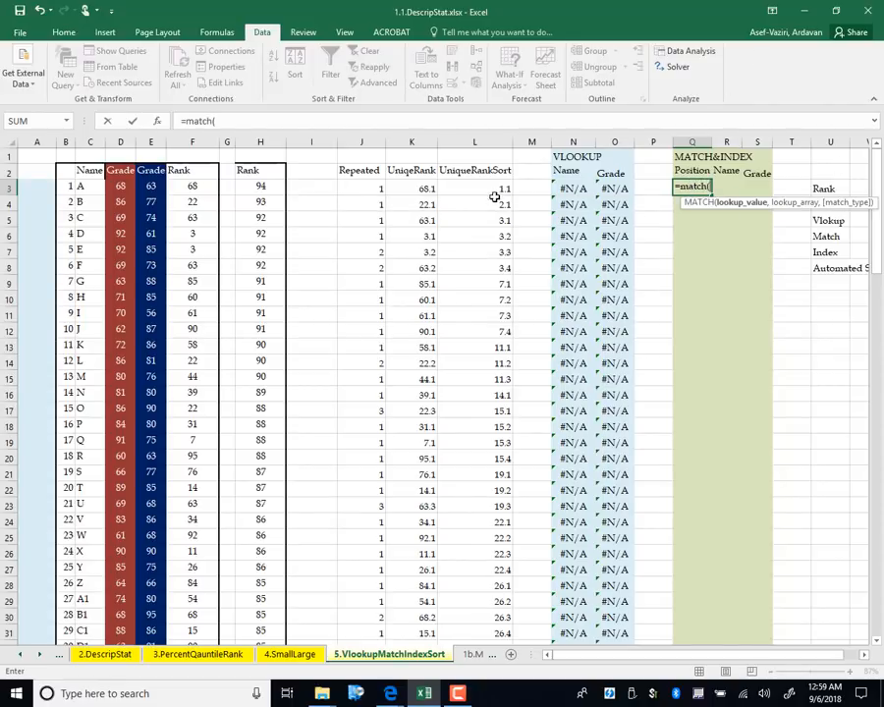
{"action": "left_click", "coordinate": [492, 187]}
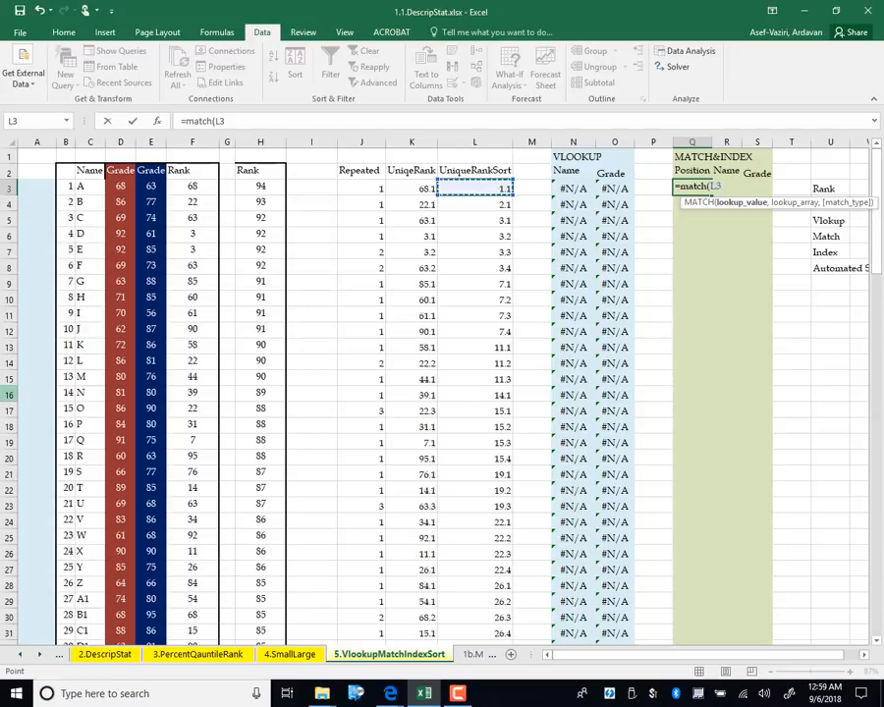
{"action": "type", "text": ","}
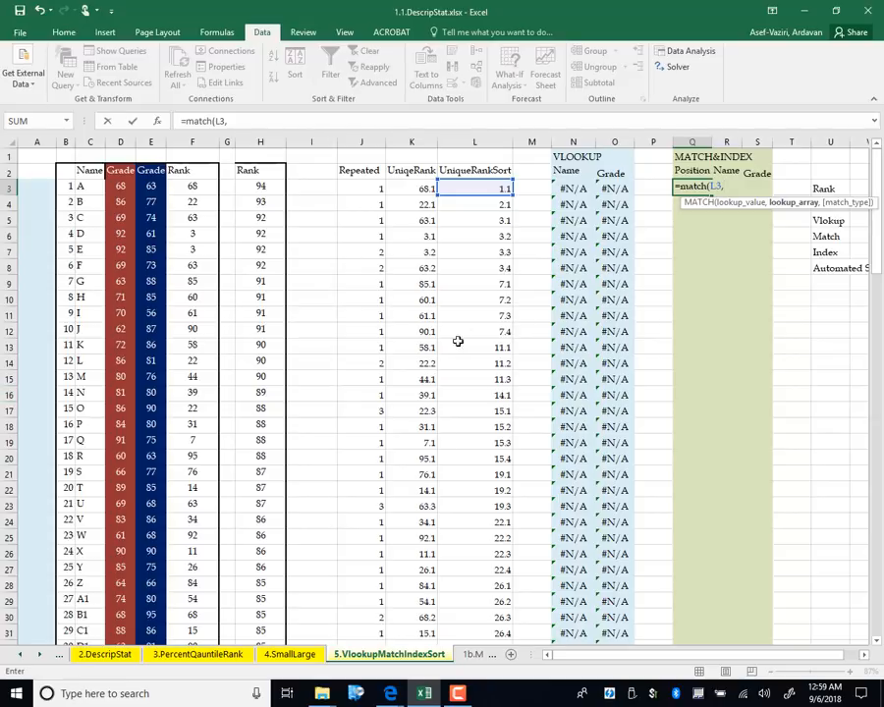
{"action": "left_click", "coordinate": [413, 189]}
{"action": "key", "text": "ctrl+shift+Down"}
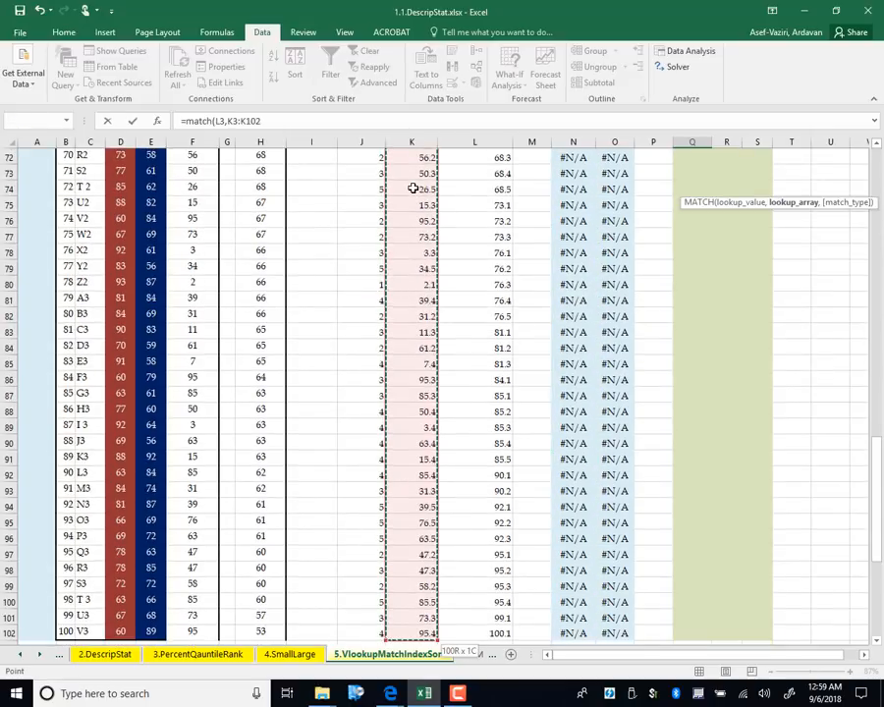
{"action": "key", "text": "F4"}
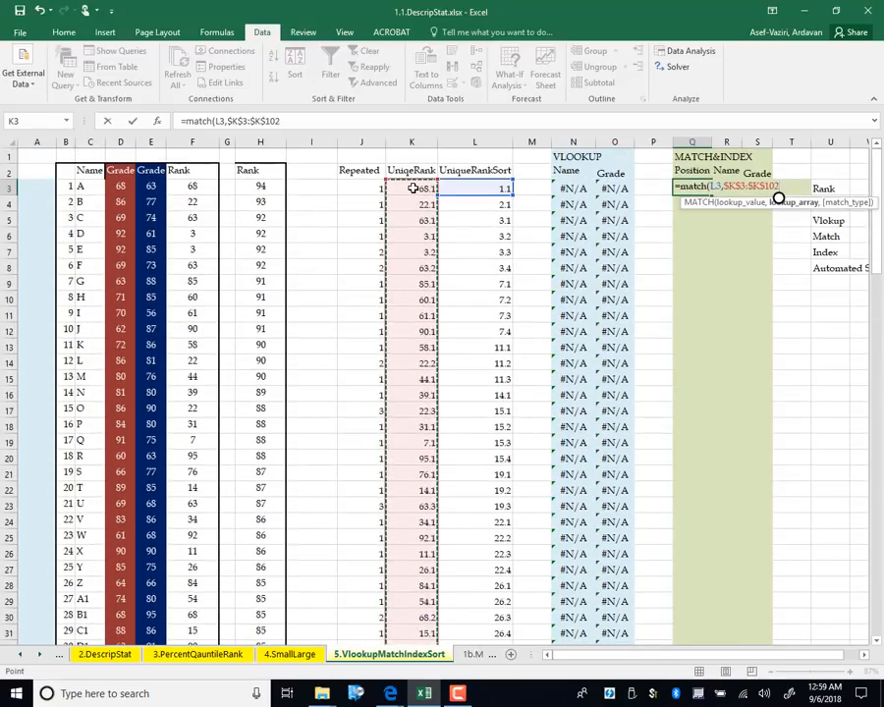
{"action": "type", "text": ",0"}
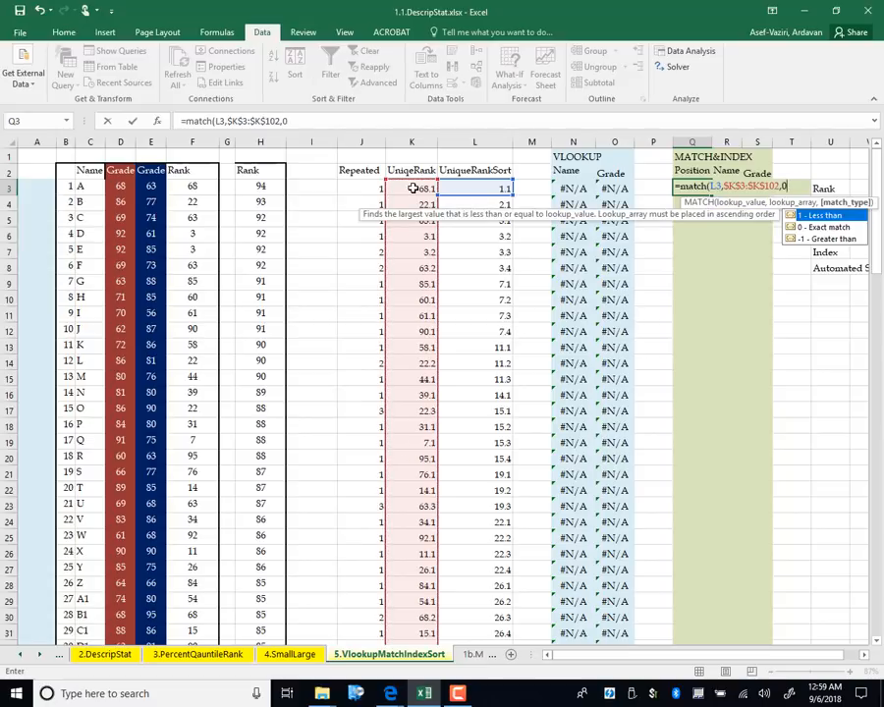
{"action": "type", "text": ")"}
{"action": "key", "text": "Return"}
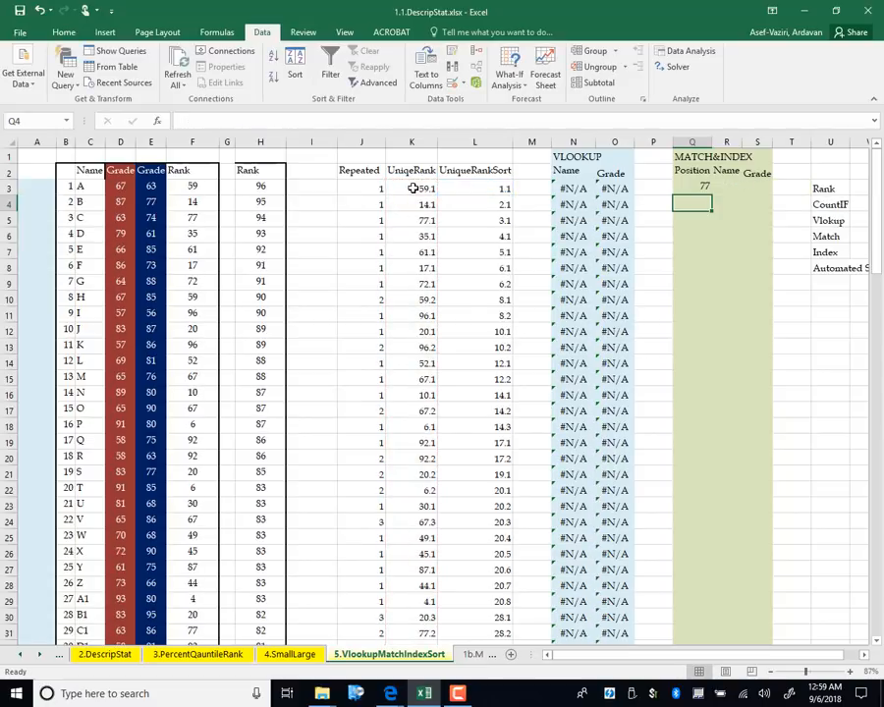
Verify that the Y2 record in row 79 corresponds to Q3's position 77
{"action": "left_click", "coordinate": [694, 188]}
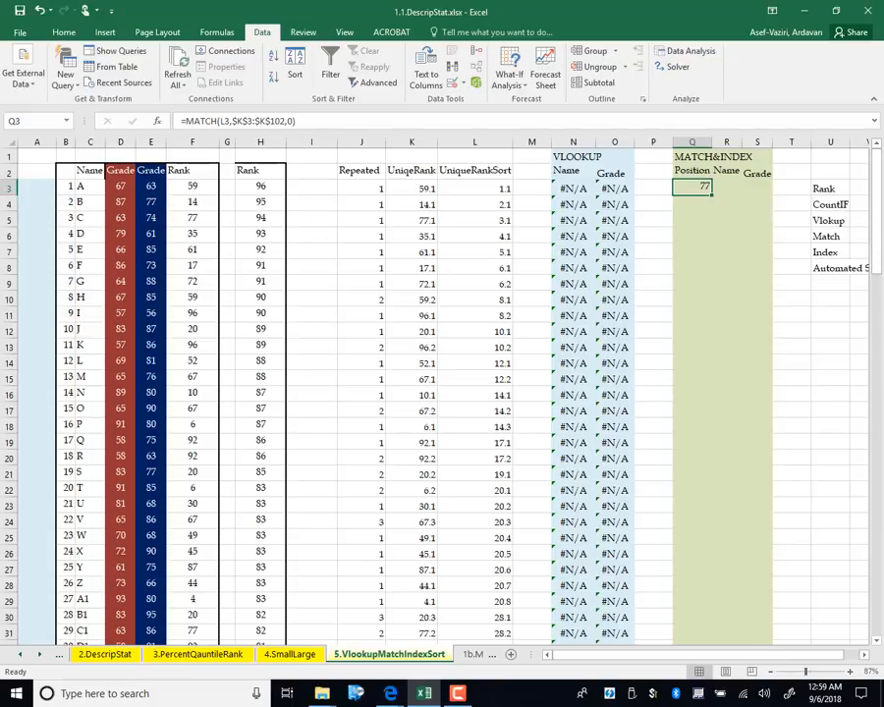
{"action": "left_click_drag", "start_coordinate": [875, 181], "coordinate": [868, 357]}
{"action": "left_click_drag", "start_coordinate": [96, 518], "coordinate": [200, 518]}
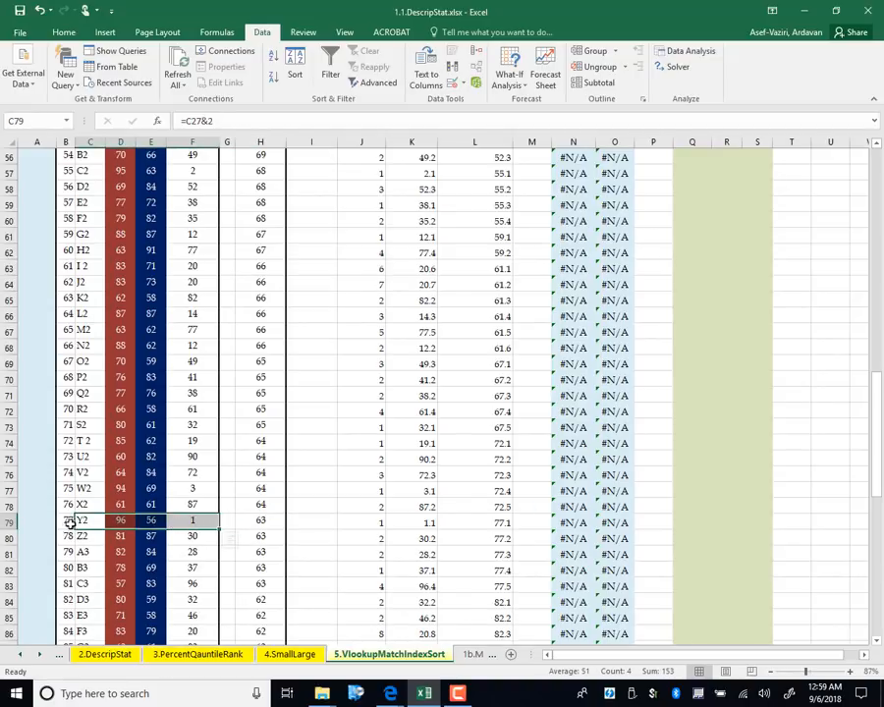
{"action": "left_click_drag", "start_coordinate": [71, 523], "coordinate": [315, 520]}
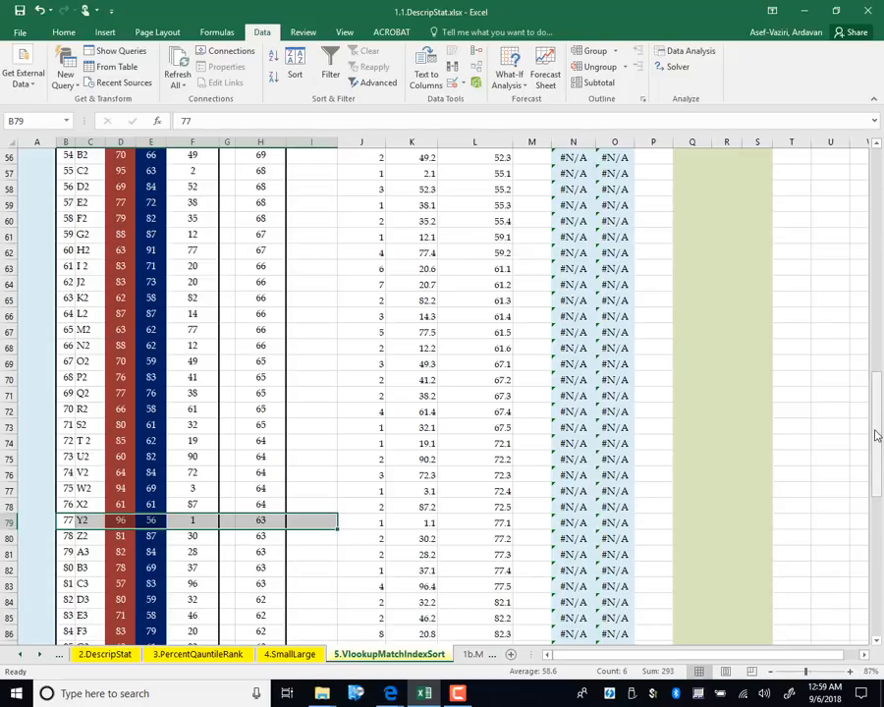
{"action": "left_click_drag", "start_coordinate": [877, 432], "coordinate": [879, 113]}
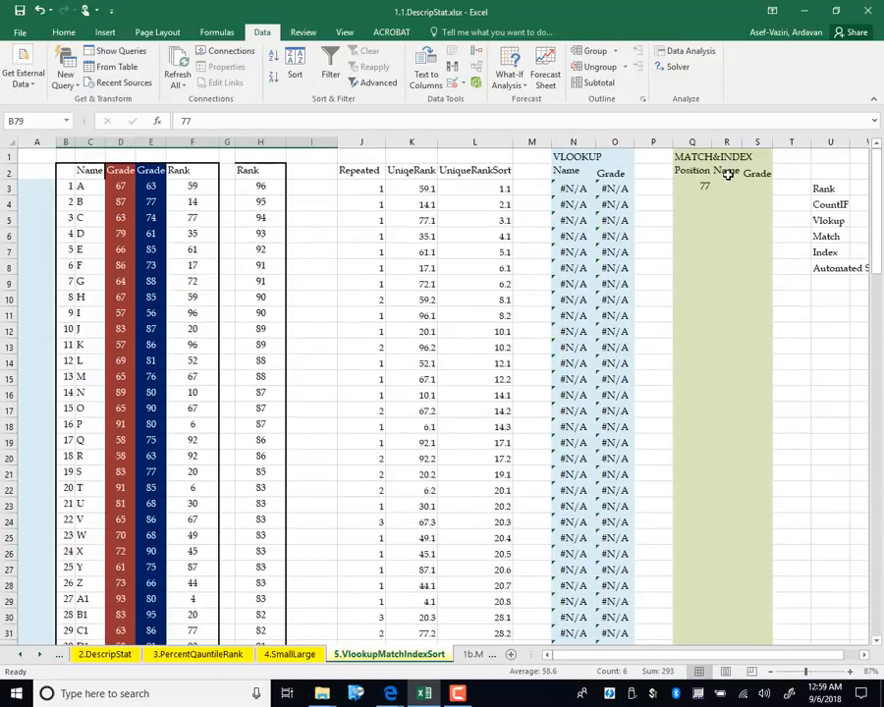
Fill the Q3 MATCH formula down to Q102
{"action": "left_click", "coordinate": [691, 186]}
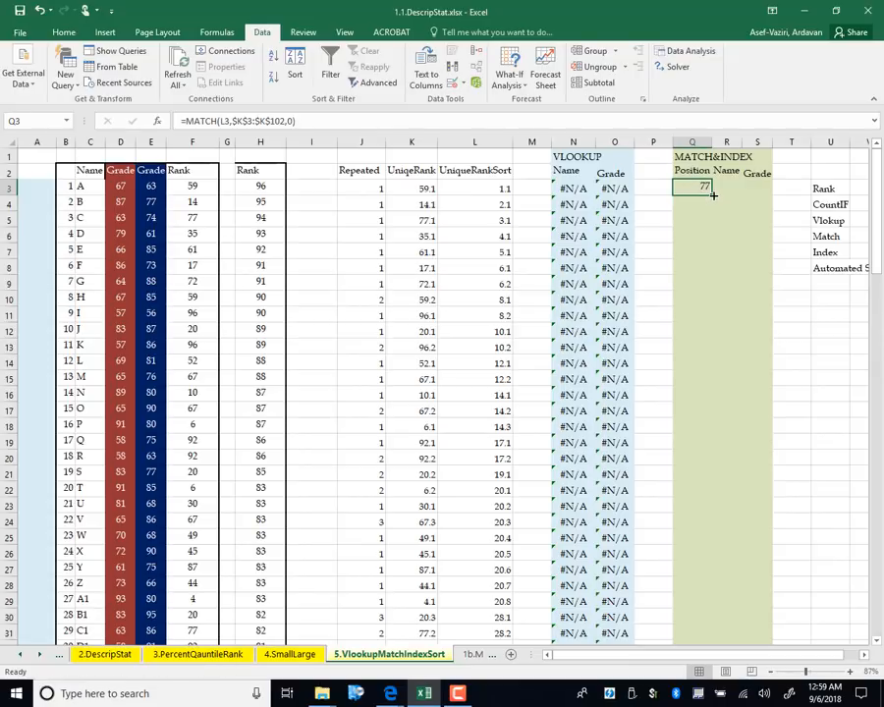
{"action": "left_click_drag", "start_coordinate": [713, 194], "coordinate": [765, 410]}
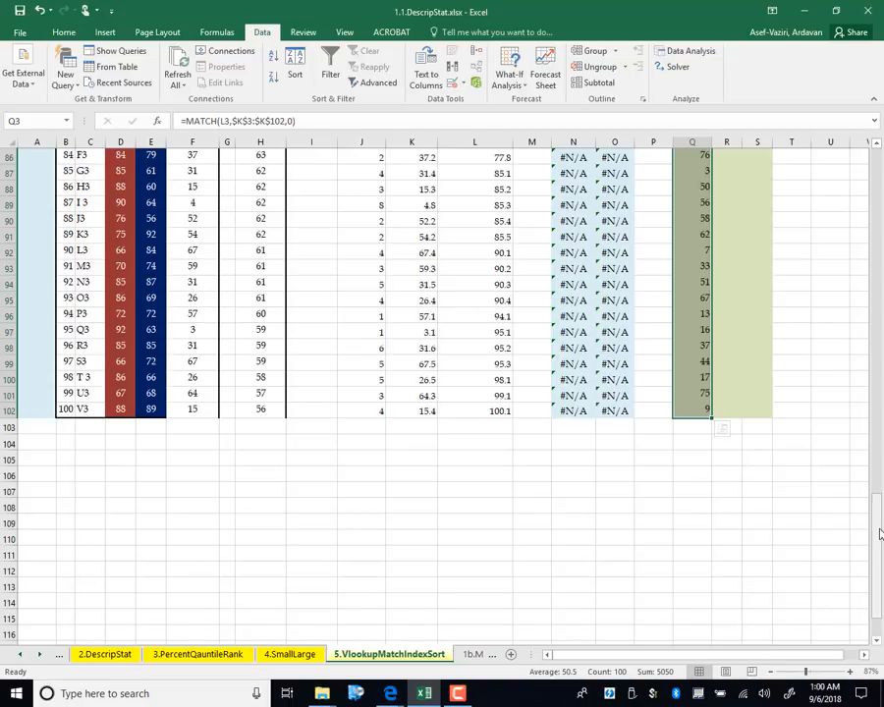
{"action": "left_click_drag", "start_coordinate": [880, 533], "coordinate": [880, 162]}
Enter =INDEX($C$3:$C$102,Q3) in R3 to return the name at Q3's position
{"action": "left_click", "coordinate": [735, 187]}
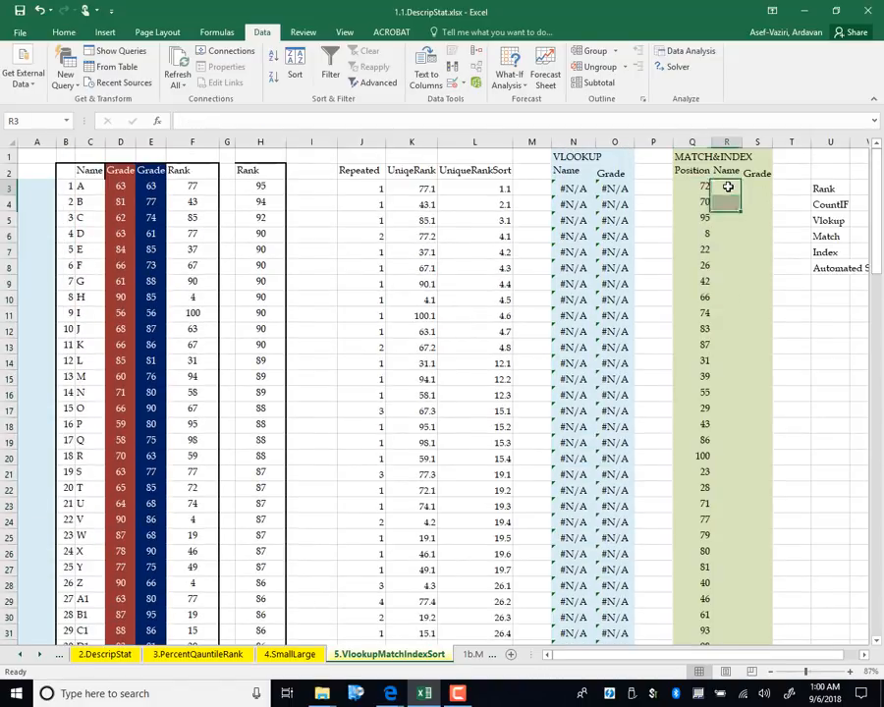
{"action": "type", "text": "=in"}
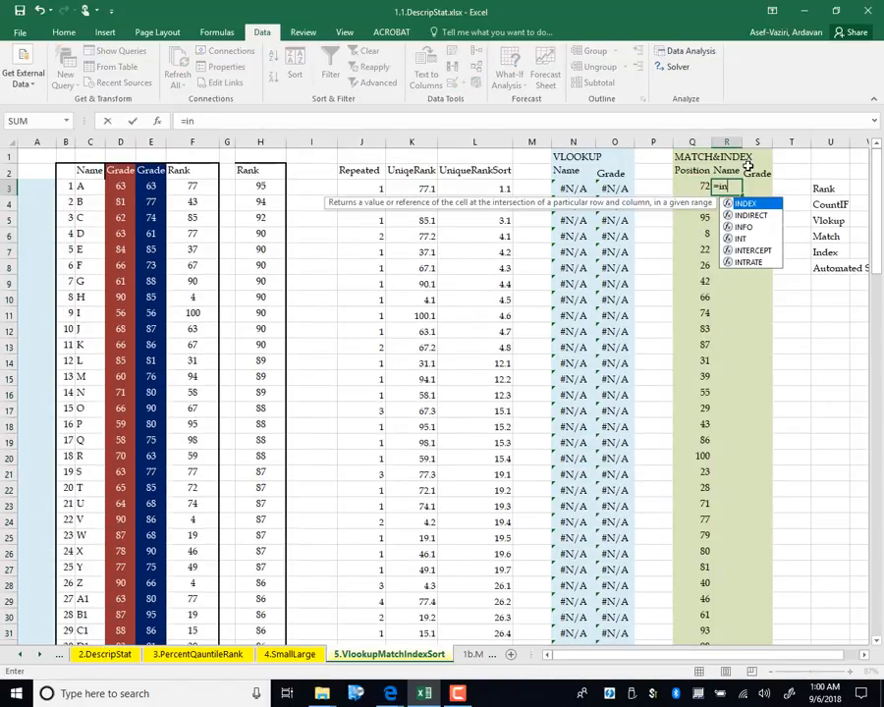
{"action": "type", "text": "dex("}
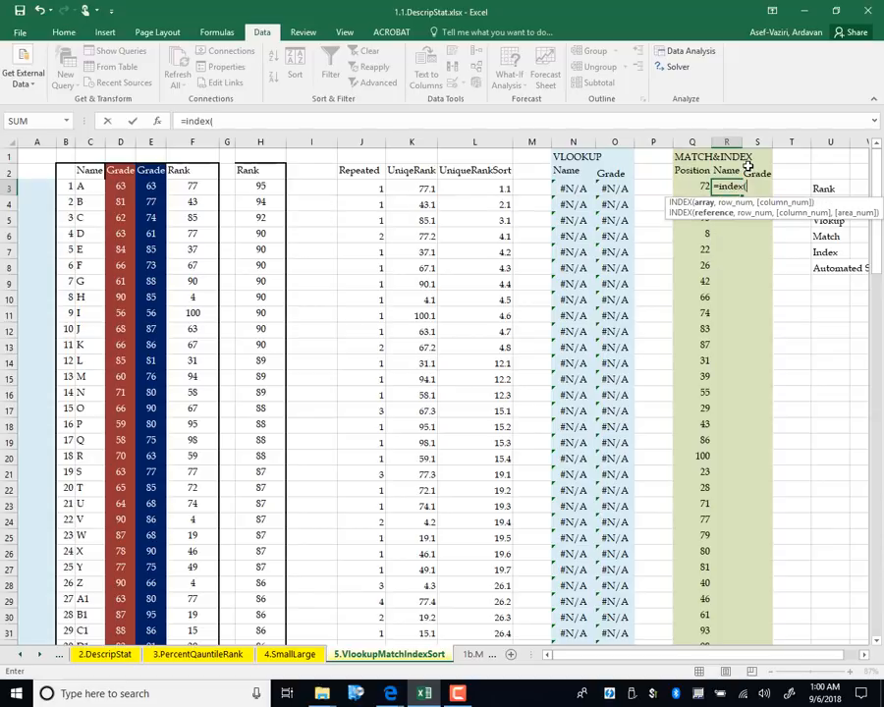
{"action": "left_click", "coordinate": [89, 190]}
{"action": "key", "text": "ctrl+shift+Down"}
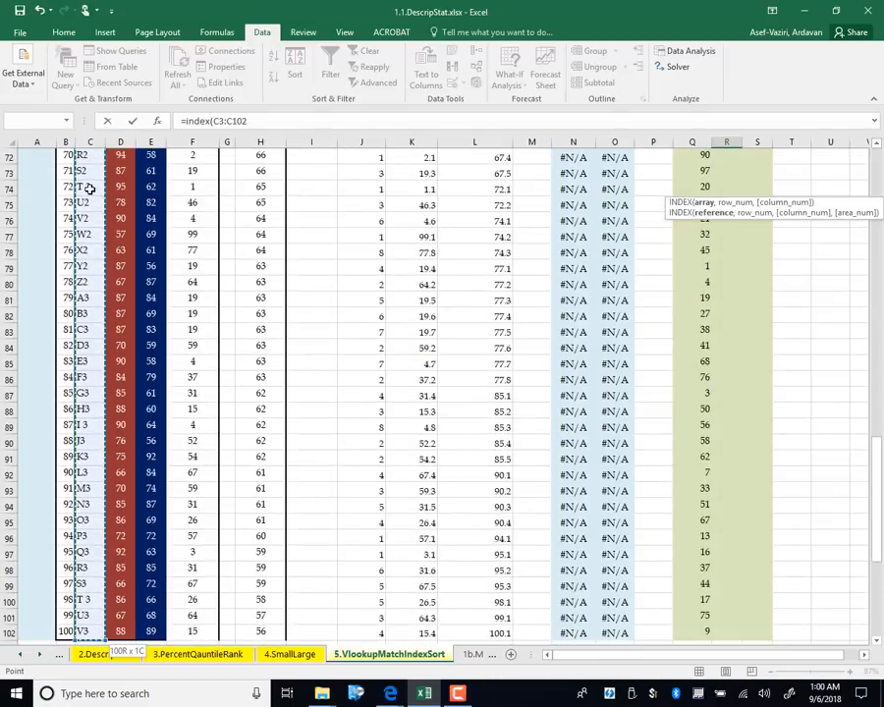
{"action": "key", "text": "F4"}
{"action": "key", "text": "ctrl+BackSpace"}
{"action": "type", "text": ","}
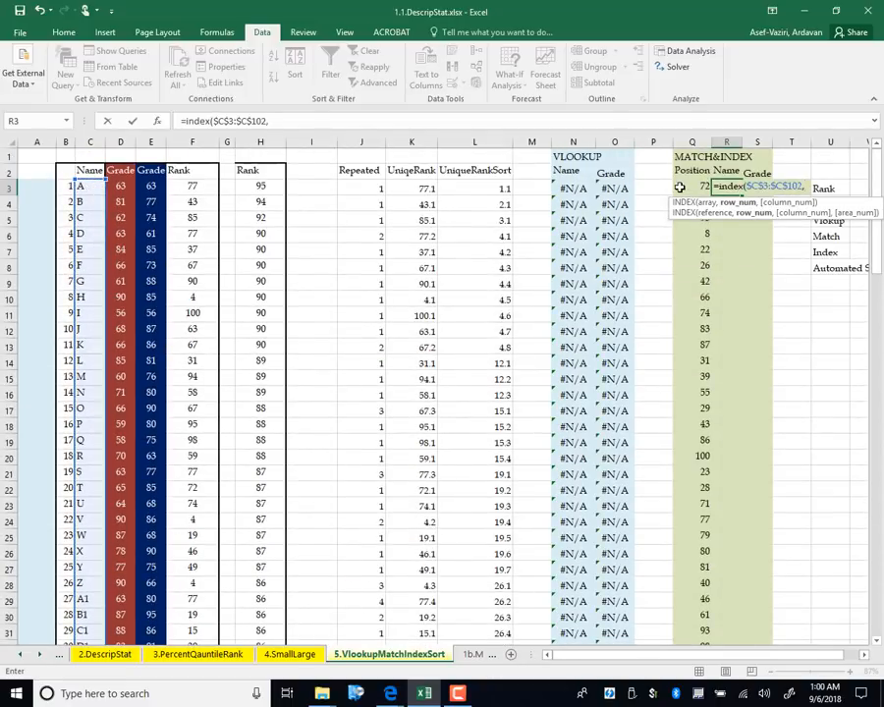
{"action": "left_click", "coordinate": [678, 185]}
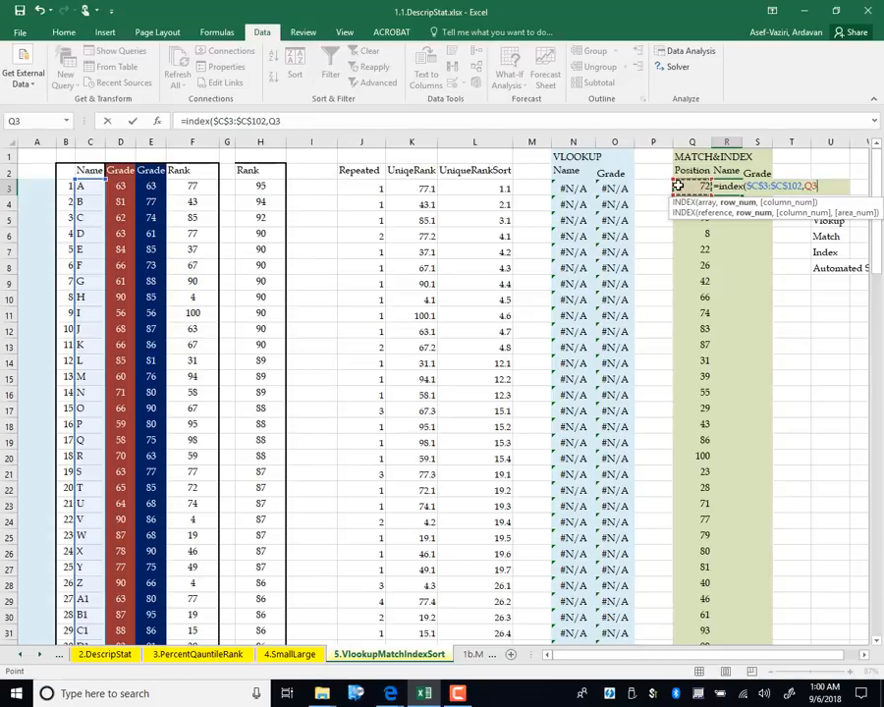
{"action": "type", "text": ")"}
{"action": "key", "text": "Return"}
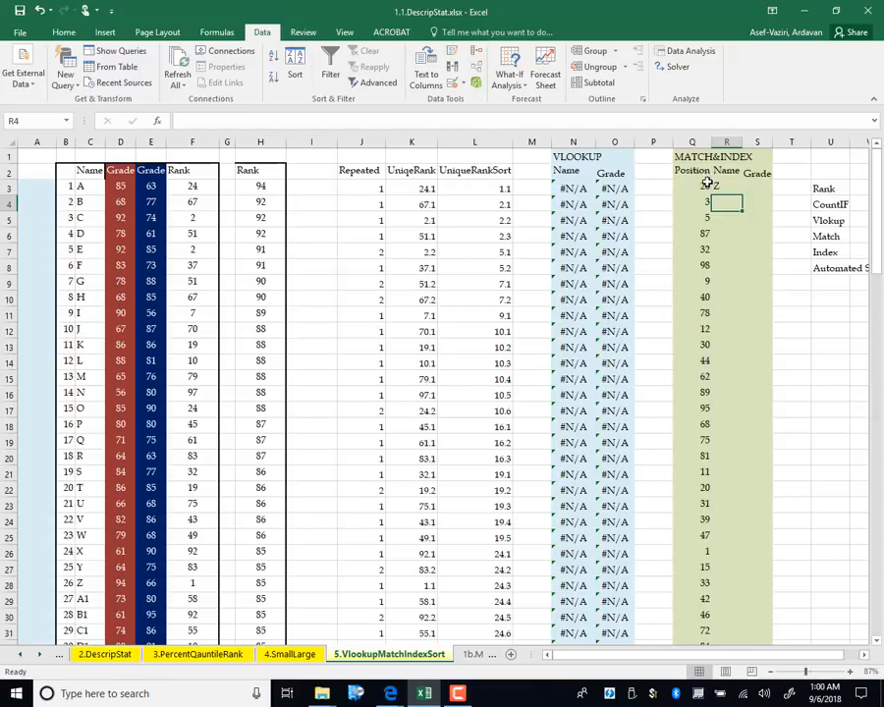
Fill the R3 INDEX formula down the Name column, then inspect Q3's MATCH formula
{"action": "left_click", "coordinate": [733, 187]}
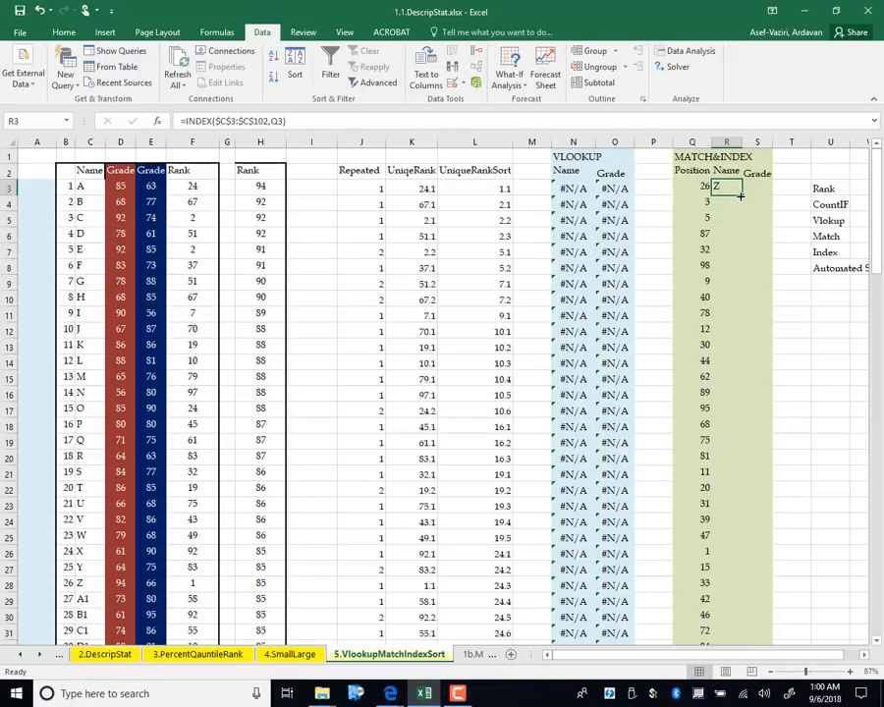
{"action": "double_click", "coordinate": [740, 196]}
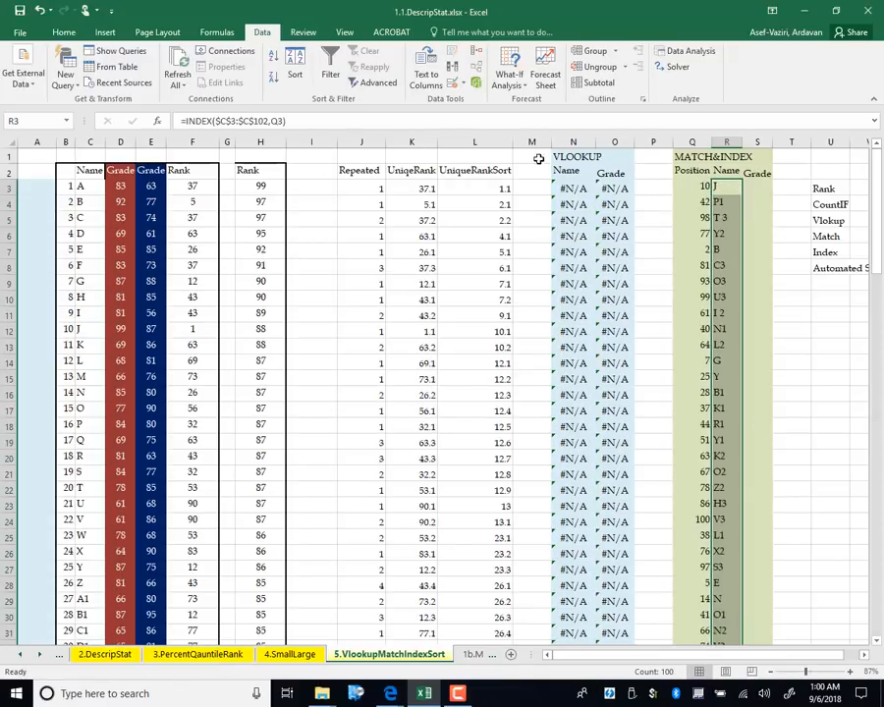
{"action": "left_click", "coordinate": [703, 187]}
{"action": "double_click", "coordinate": [701, 186]}
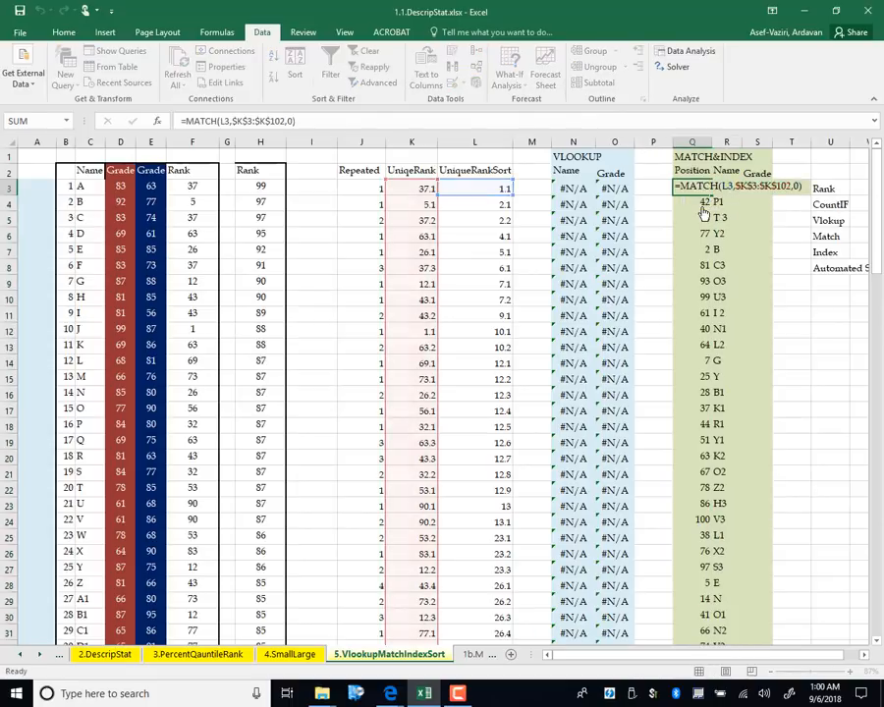
Change F3 to =RANK(E3,$E$3:$E$102), fill it down column F, and recalculate
{"action": "key", "text": "Return"}
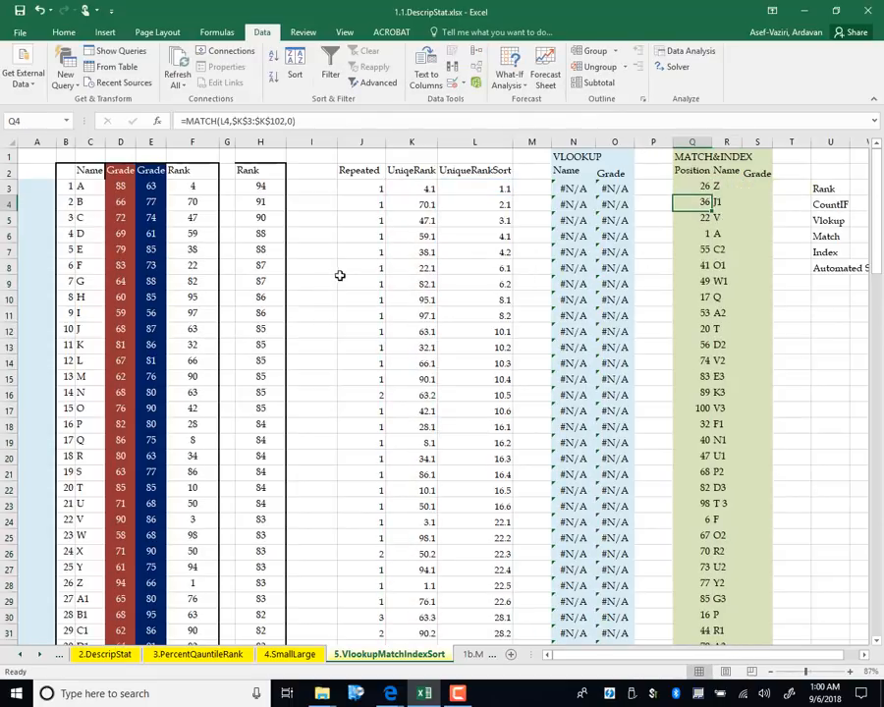
{"action": "double_click", "coordinate": [200, 188]}
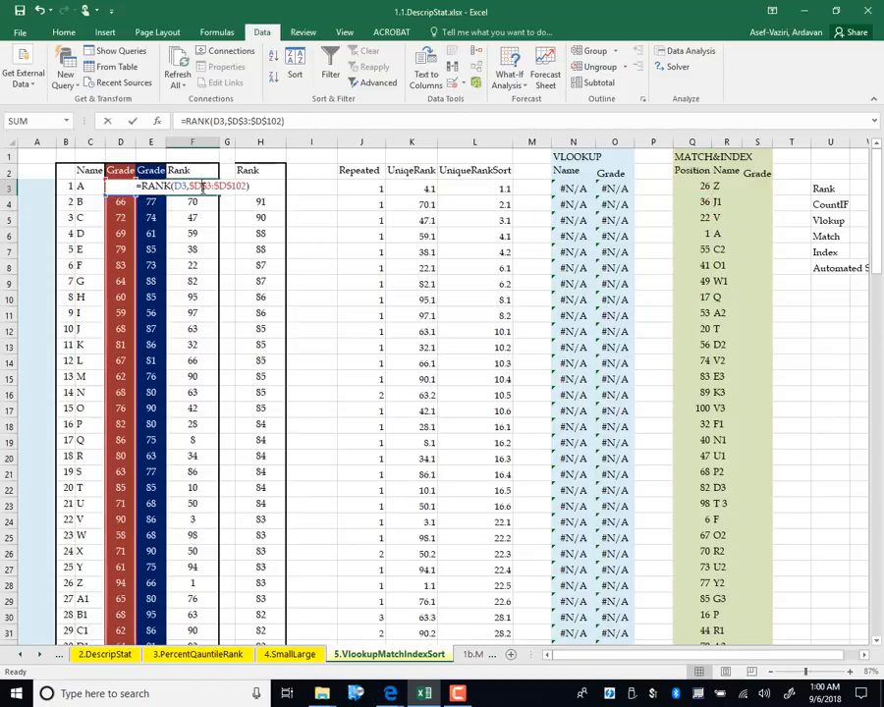
{"action": "left_click_drag", "start_coordinate": [134, 254], "coordinate": [150, 252]}
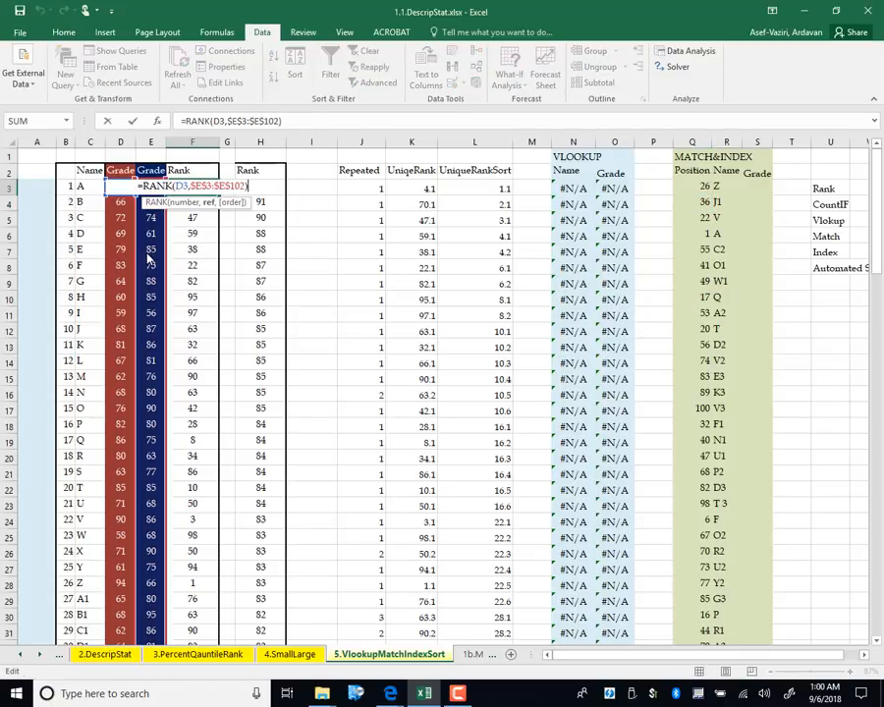
{"action": "left_click_drag", "start_coordinate": [119, 178], "coordinate": [148, 199]}
{"action": "key", "text": "Return"}
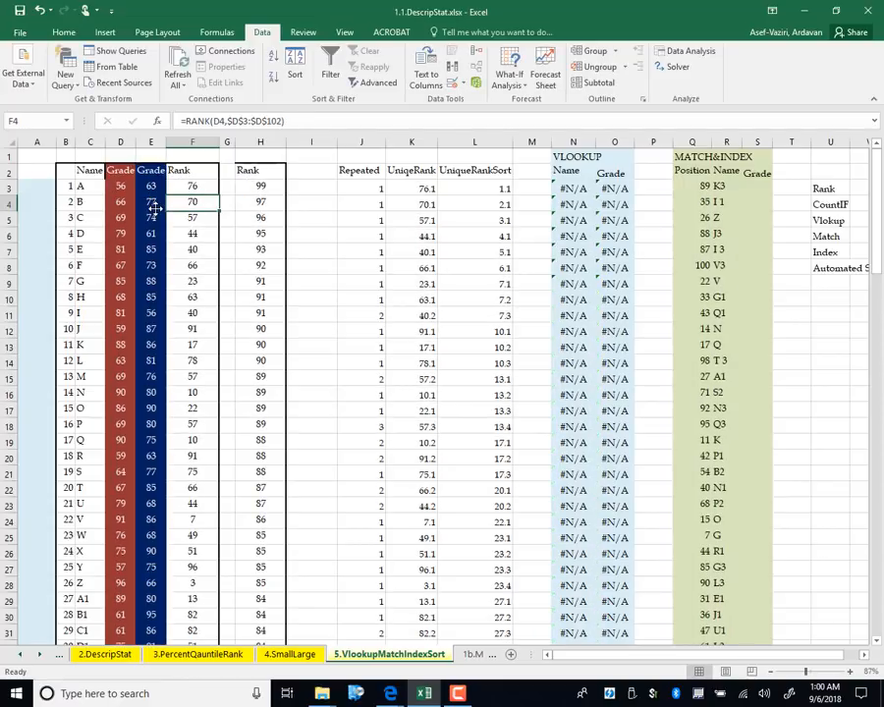
{"action": "left_click", "coordinate": [191, 186]}
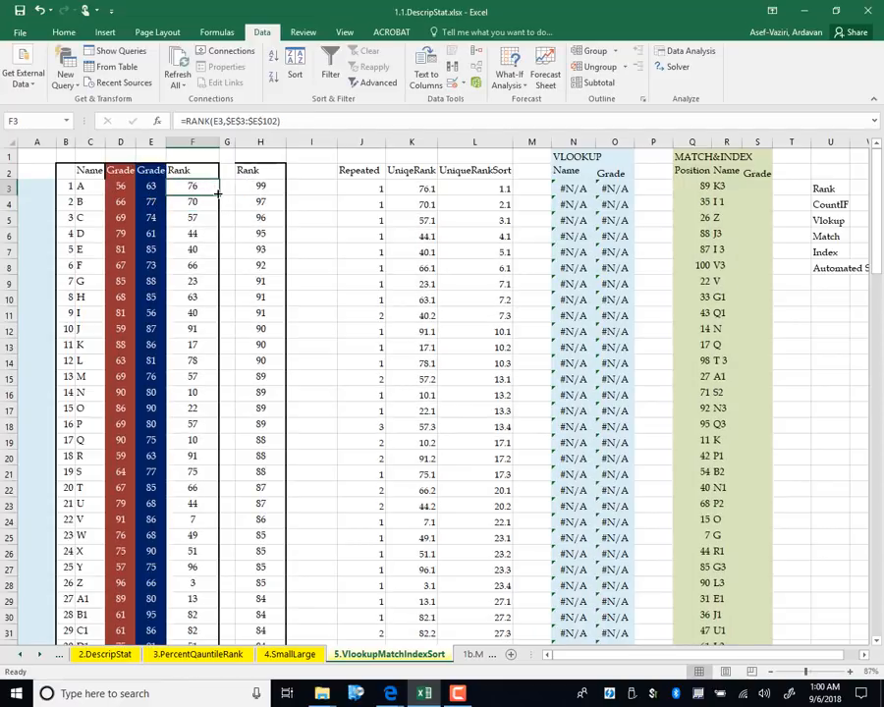
{"action": "double_click", "coordinate": [218, 193]}
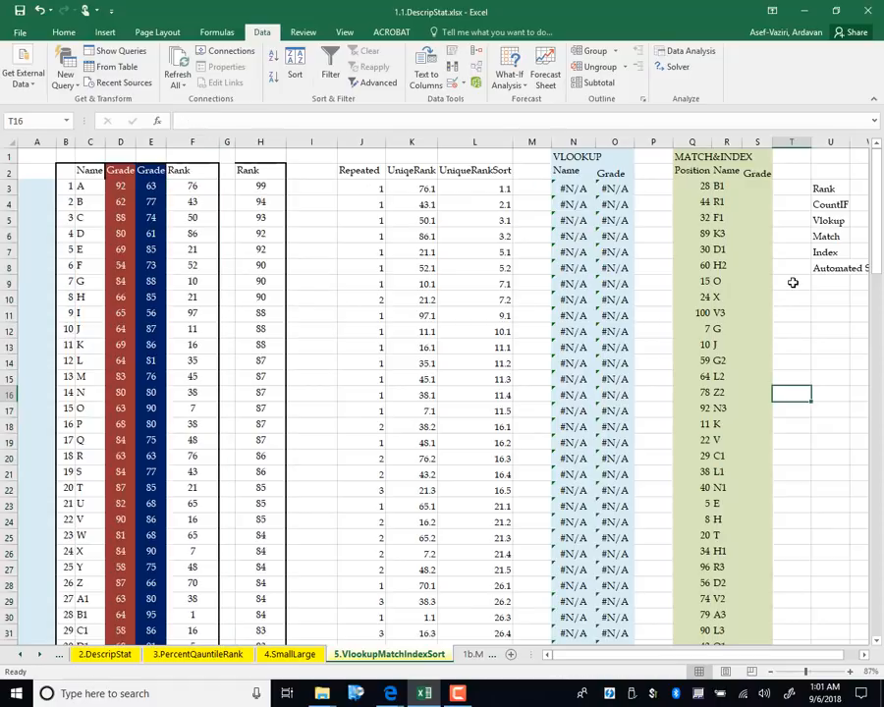
{"action": "key", "text": "F9"}
{"action": "key", "text": "F9"}
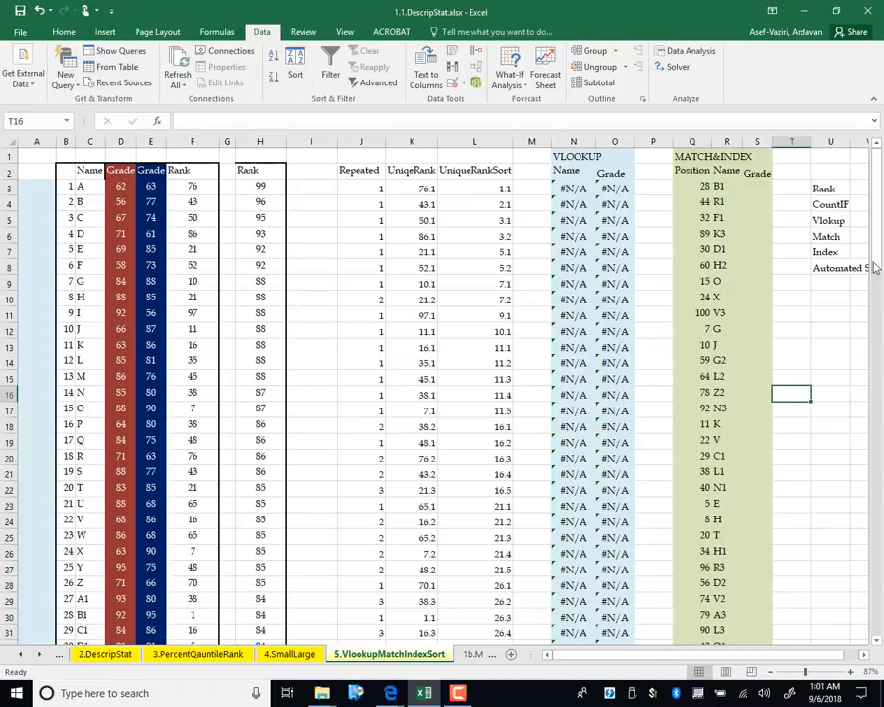
Enter =INDEX($E$3:$E$102,Q3) in S3 for the first sorted grade
{"action": "left_click", "coordinate": [752, 187]}
{"action": "type", "text": "="}
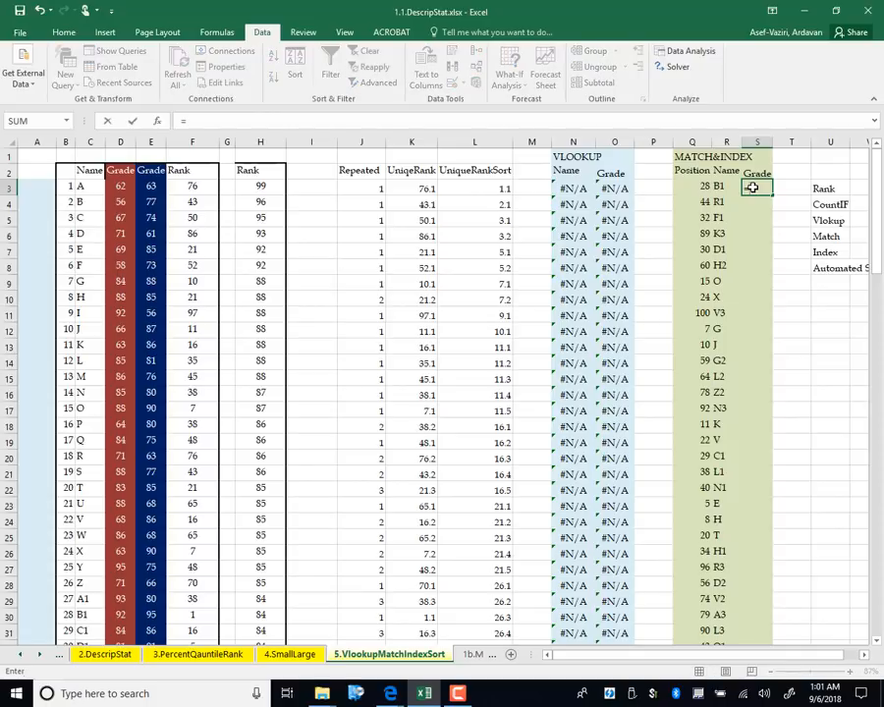
{"action": "type", "text": "index("}
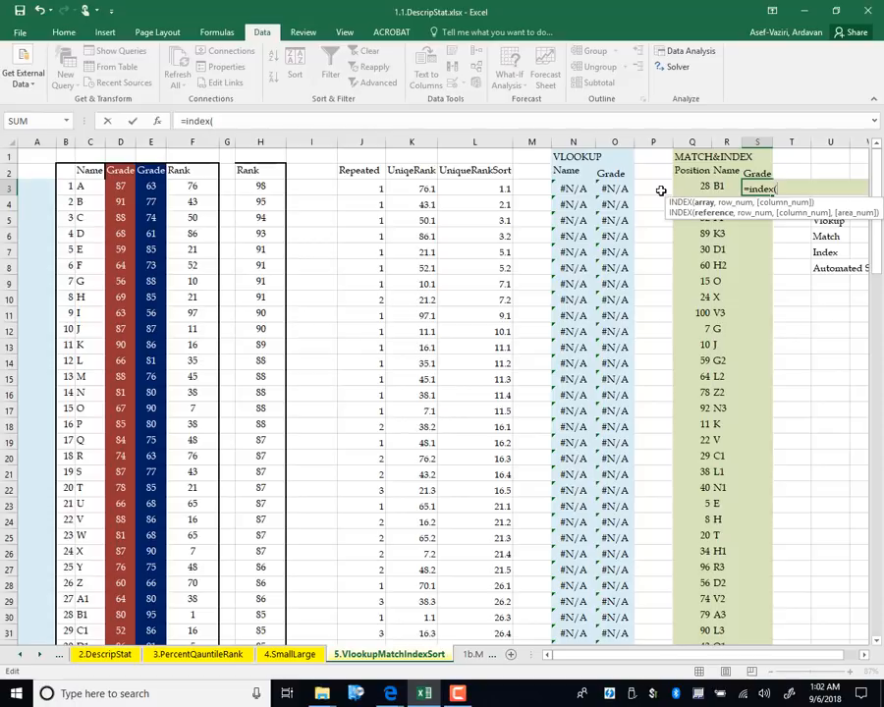
{"action": "left_click", "coordinate": [156, 187]}
{"action": "key", "text": "ctrl+shift+Down"}
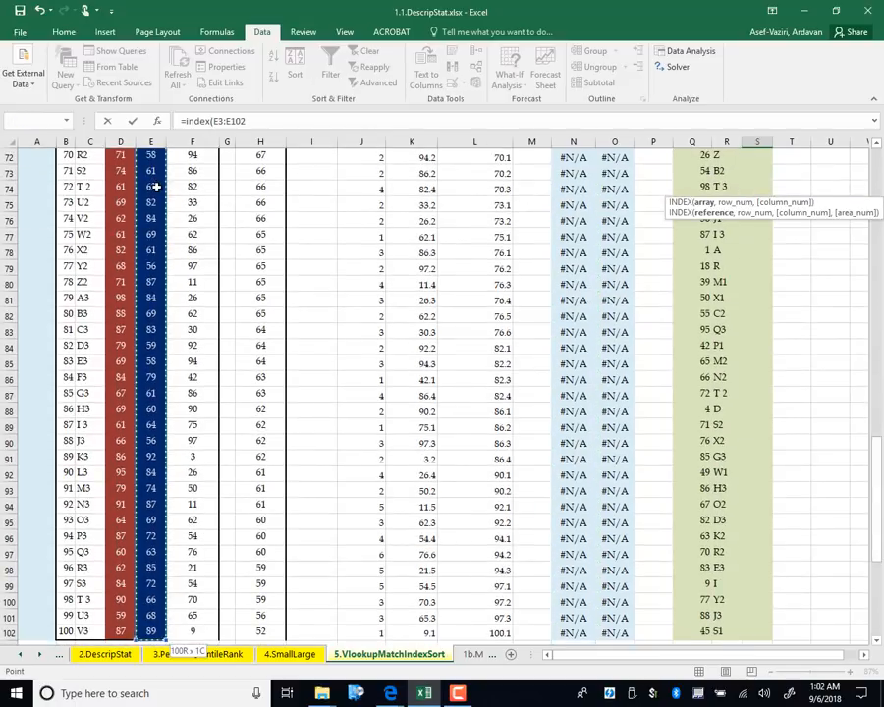
{"action": "key", "text": "F4"}
{"action": "type", "text": ","}
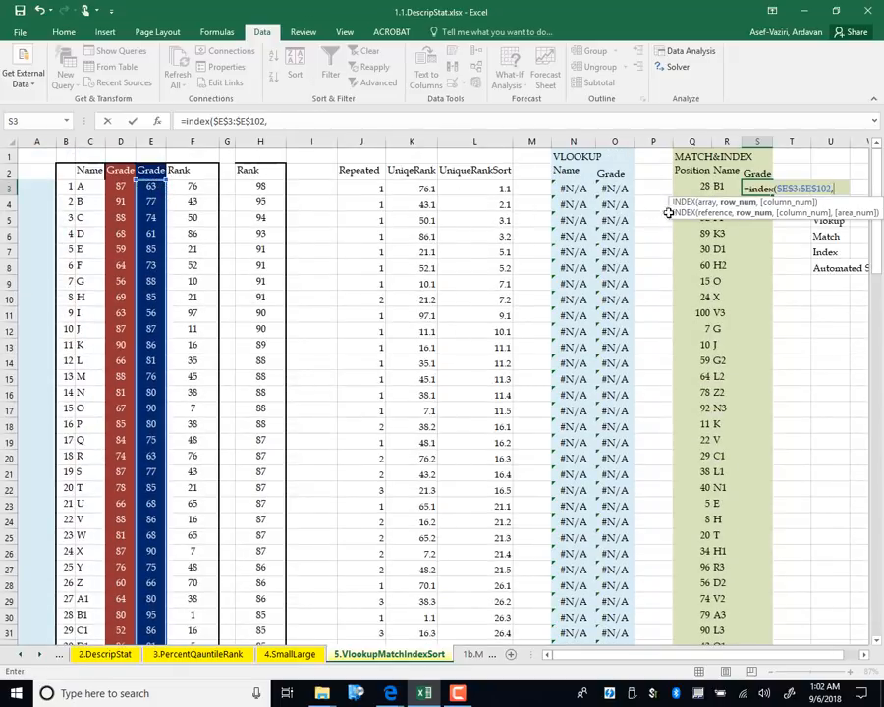
{"action": "left_click", "coordinate": [689, 184]}
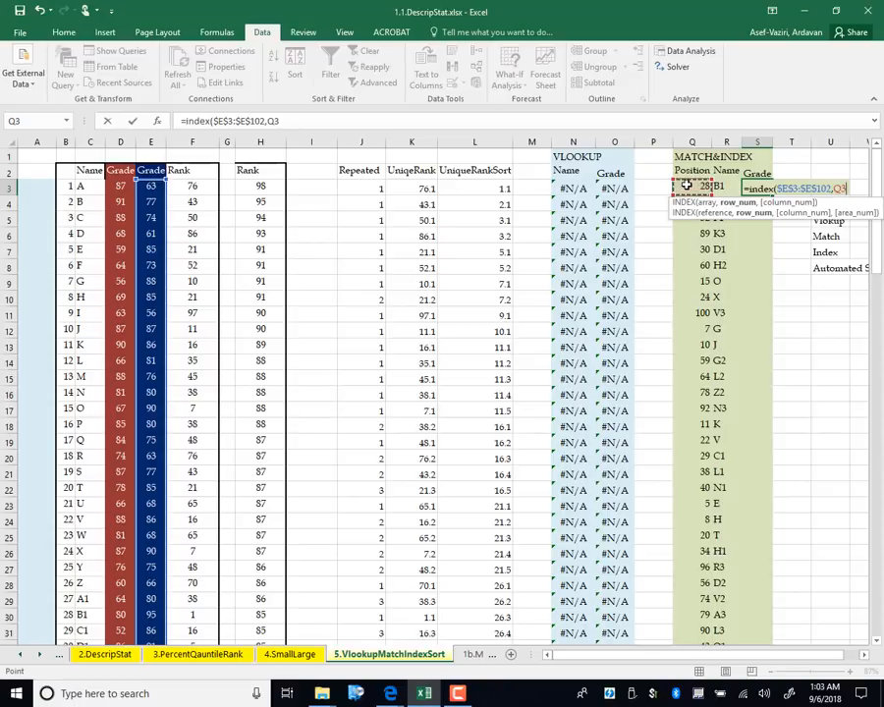
{"action": "type", "text": ")"}
{"action": "key", "text": "Return"}
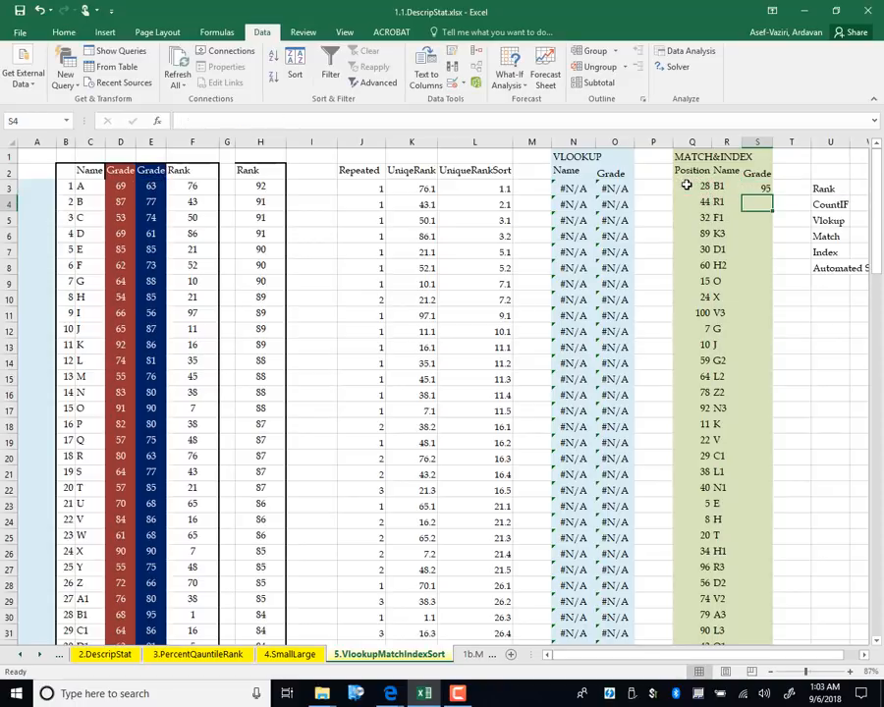
Fill the S3 grade formula down and select the sorted names and grades
{"action": "left_click", "coordinate": [756, 187]}
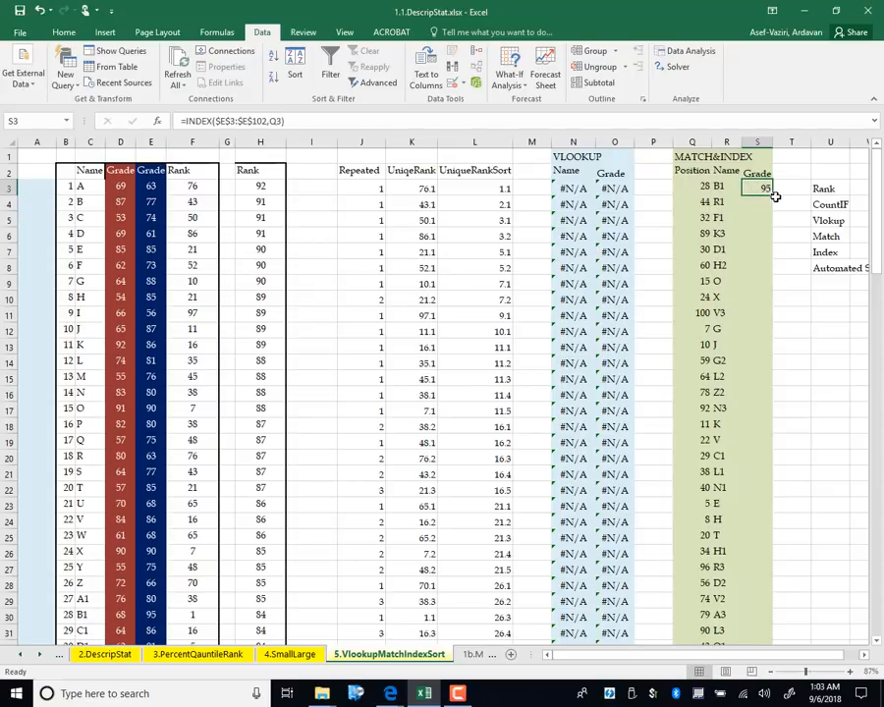
{"action": "double_click", "coordinate": [773, 197]}
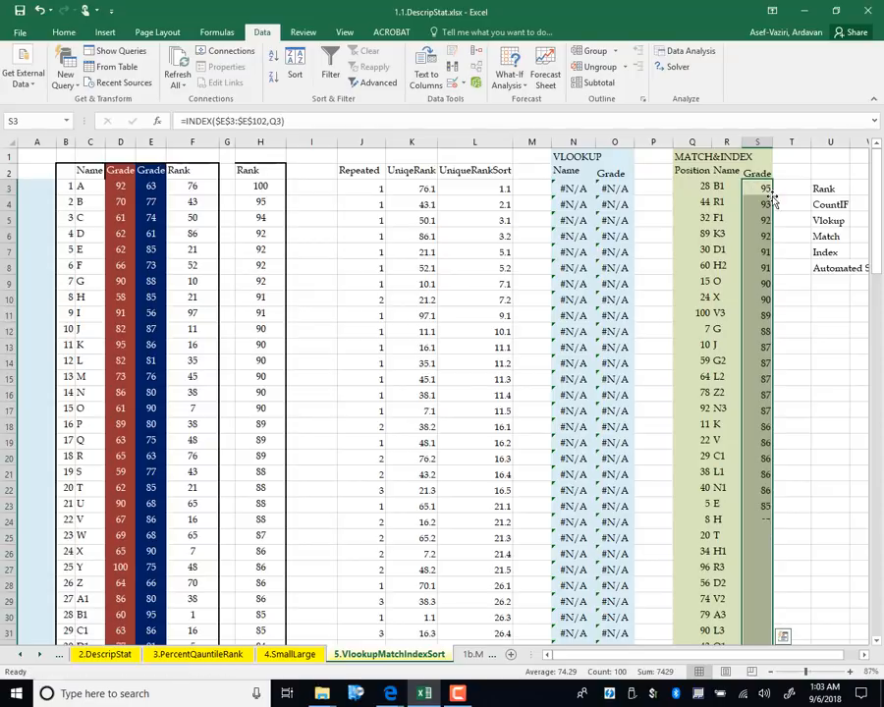
{"action": "left_click", "coordinate": [835, 426]}
{"action": "left_click_drag", "start_coordinate": [727, 187], "coordinate": [753, 618]}
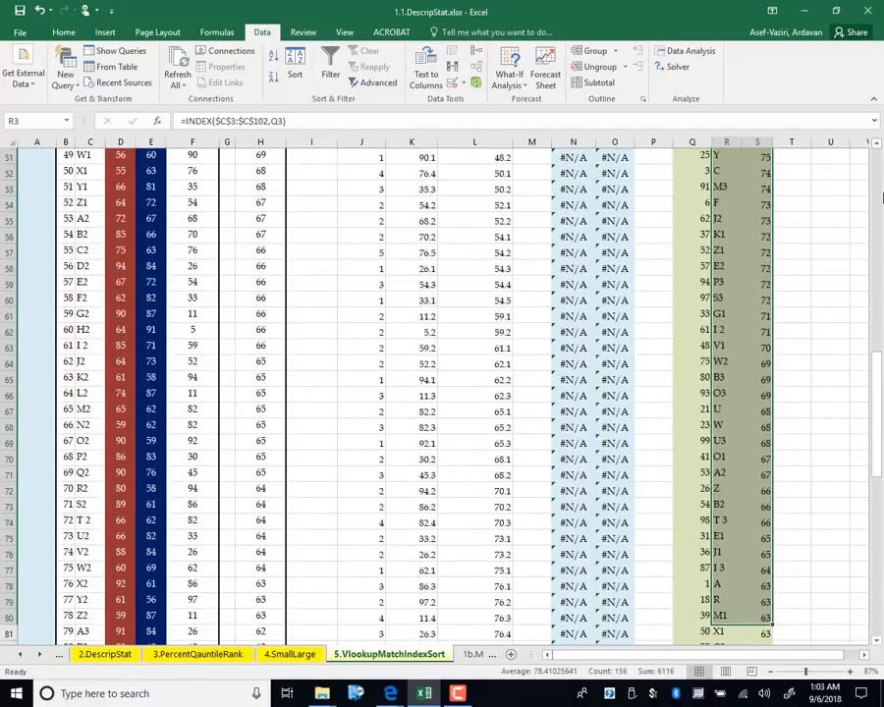
Restore F3 to =RANK(D3,$D$3:$D$102) and fill it down all 100 rows
{"action": "left_click_drag", "start_coordinate": [874, 359], "coordinate": [881, 88]}
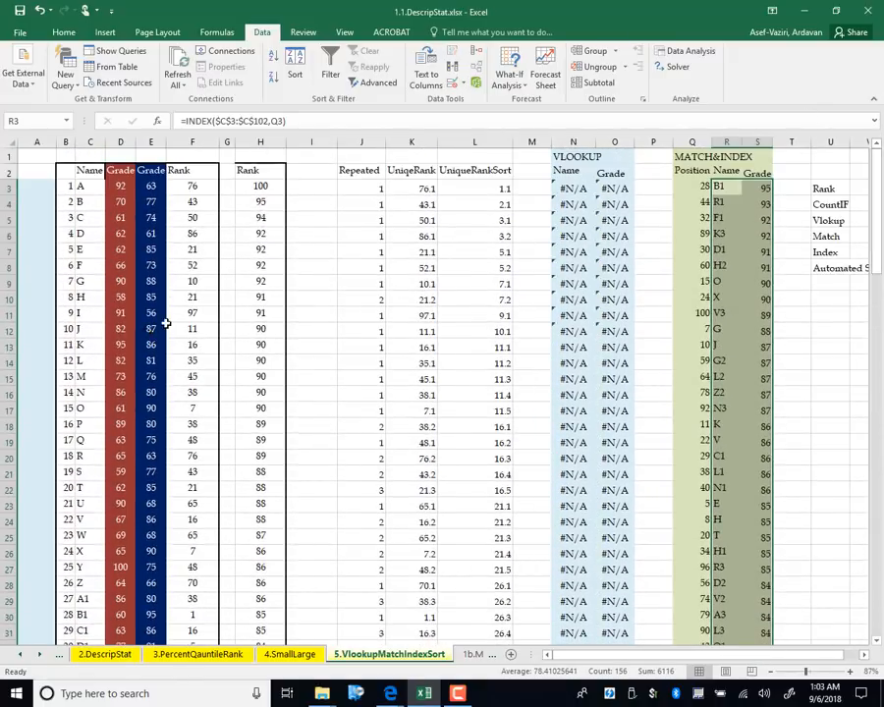
{"action": "double_click", "coordinate": [191, 187]}
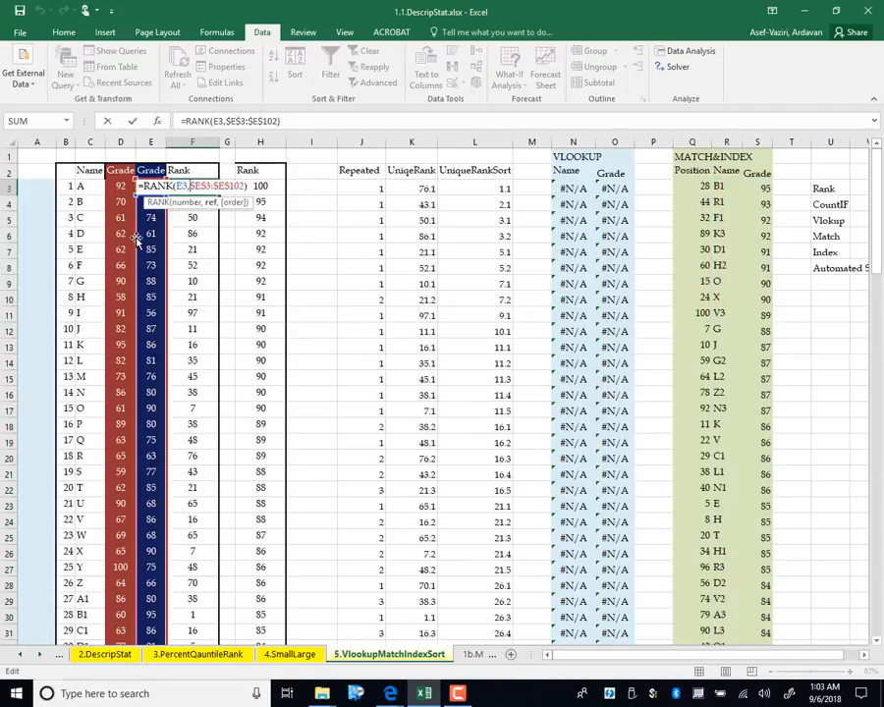
{"action": "left_click_drag", "start_coordinate": [136, 241], "coordinate": [108, 242]}
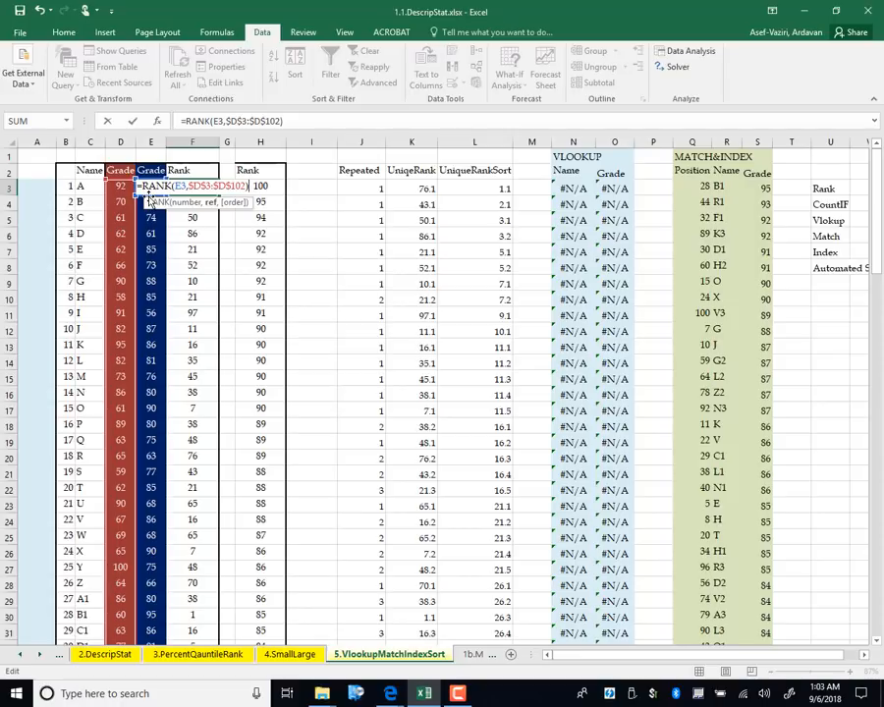
{"action": "left_click_drag", "start_coordinate": [149, 200], "coordinate": [121, 199]}
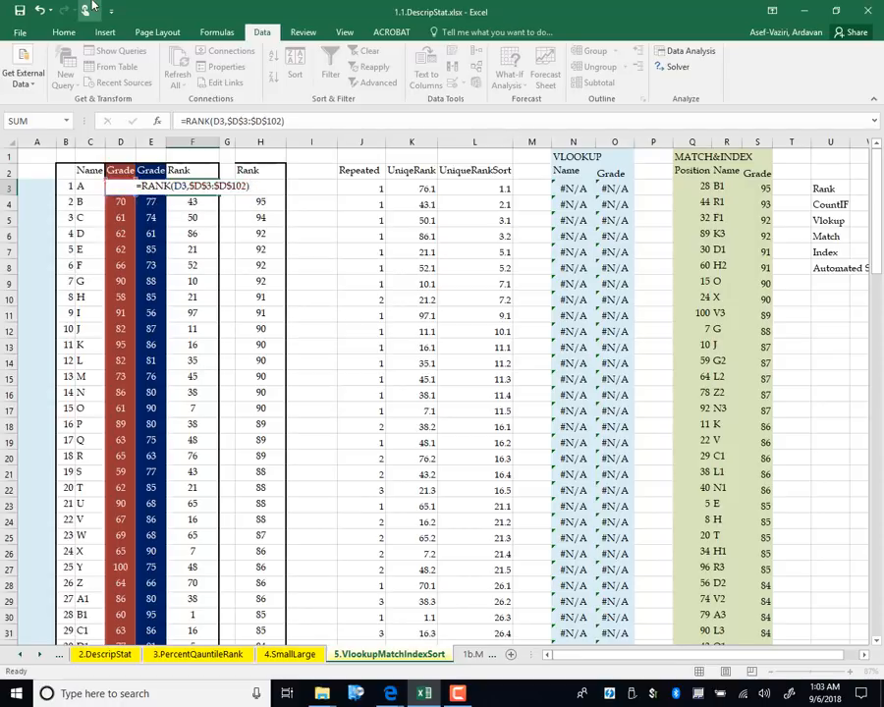
{"action": "key", "text": "Return"}
{"action": "left_click", "coordinate": [177, 186]}
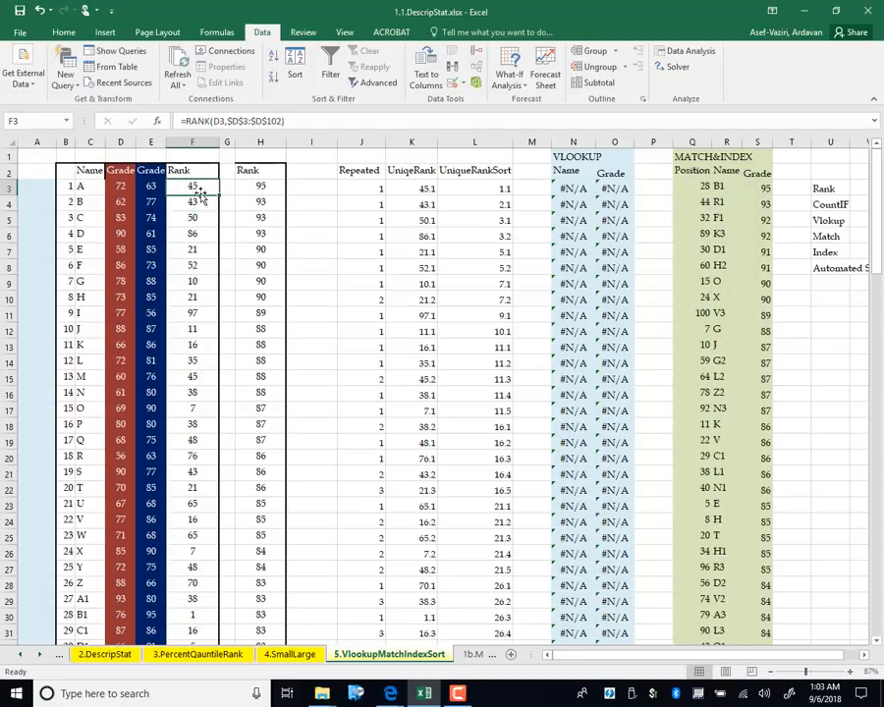
{"action": "double_click", "coordinate": [218, 193]}
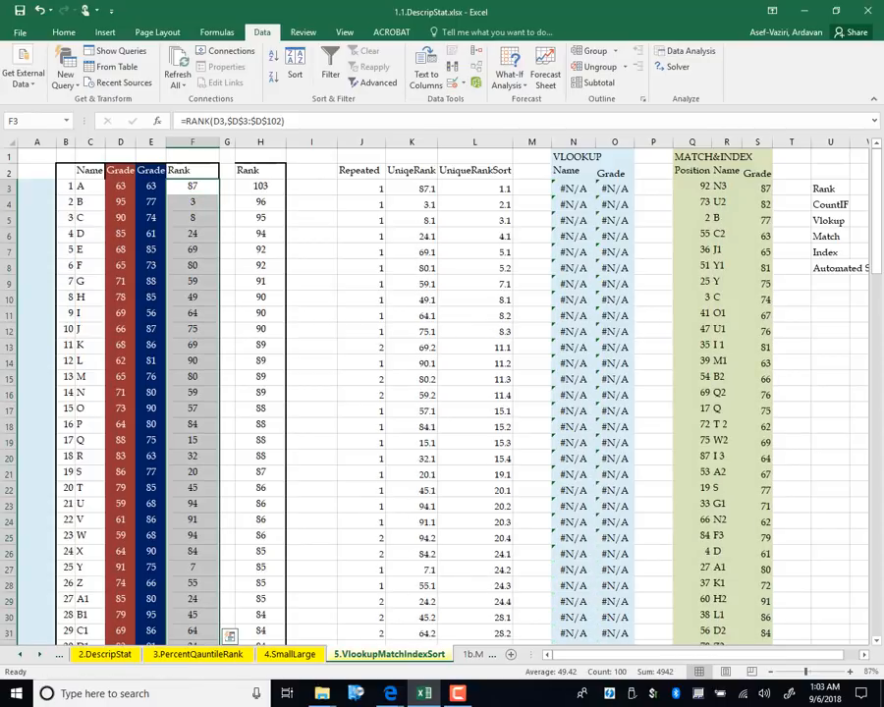
Point the S3 INDEX array at the column D grades and fill it down to row 102
{"action": "left_click", "coordinate": [822, 411]}
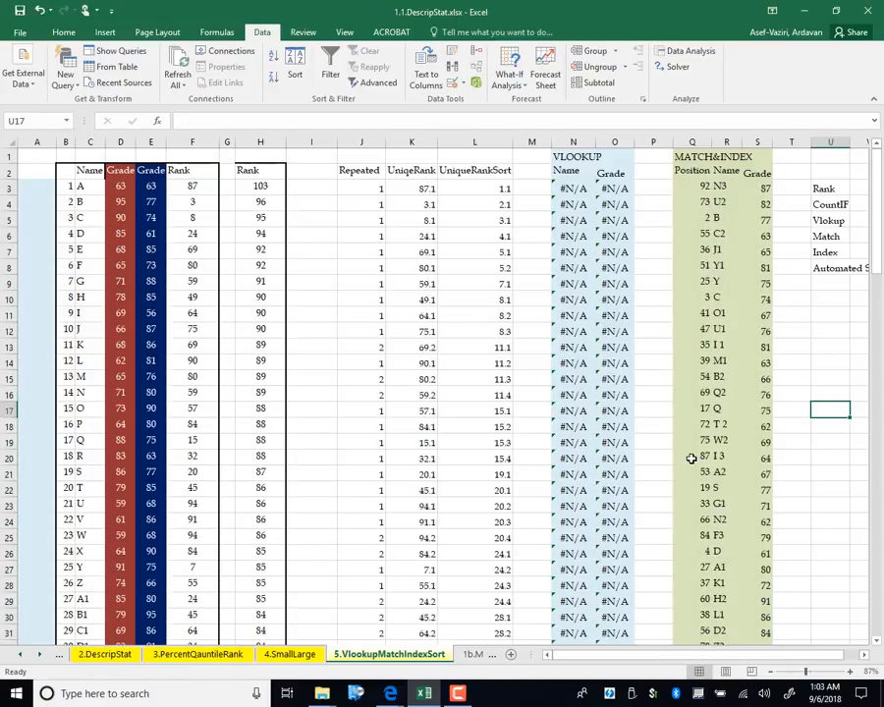
{"action": "key", "text": "F9"}
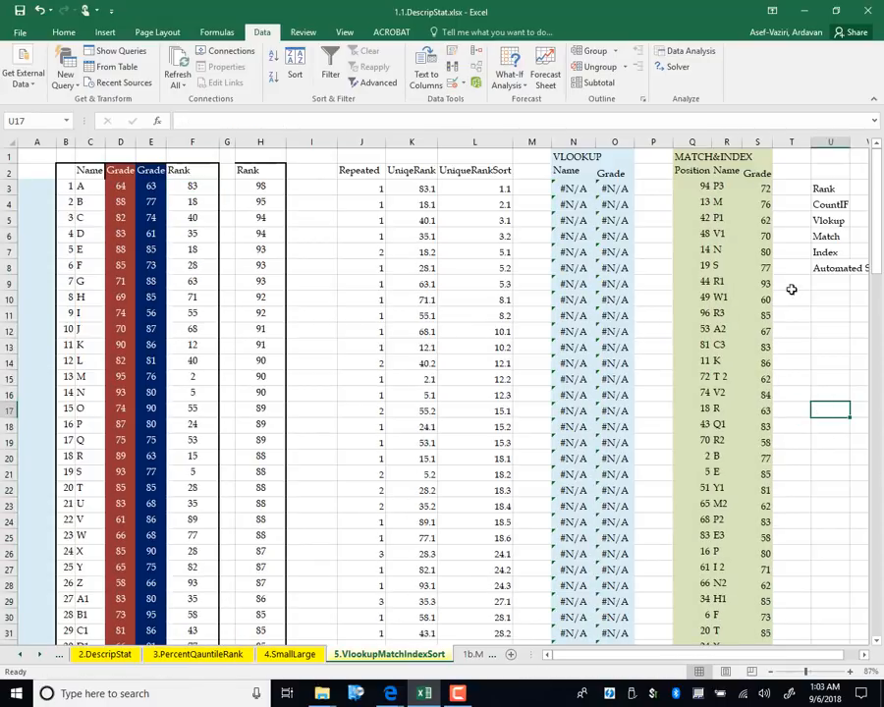
{"action": "double_click", "coordinate": [702, 188]}
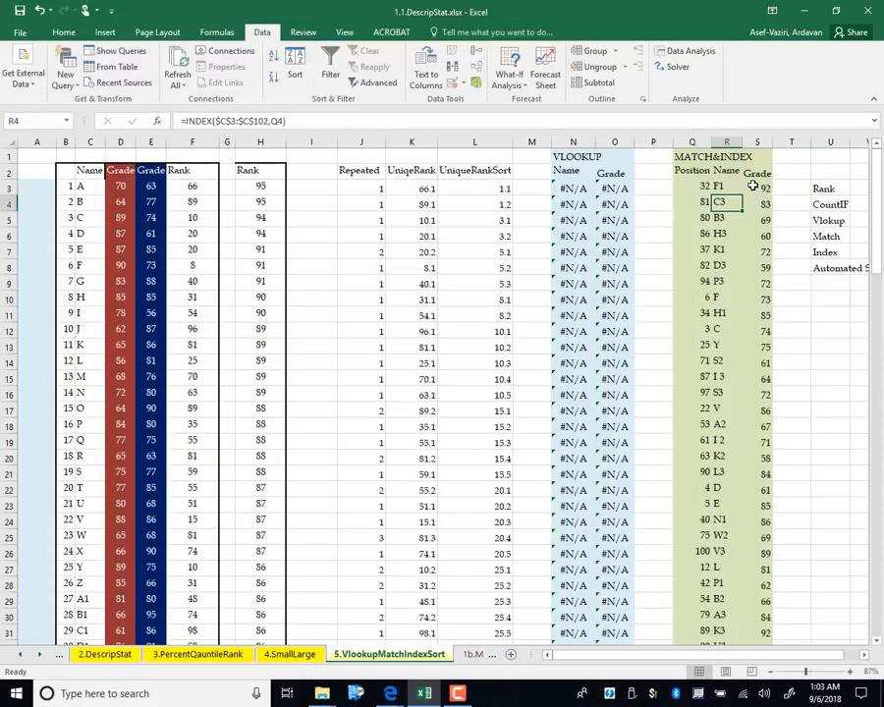
{"action": "double_click", "coordinate": [753, 186]}
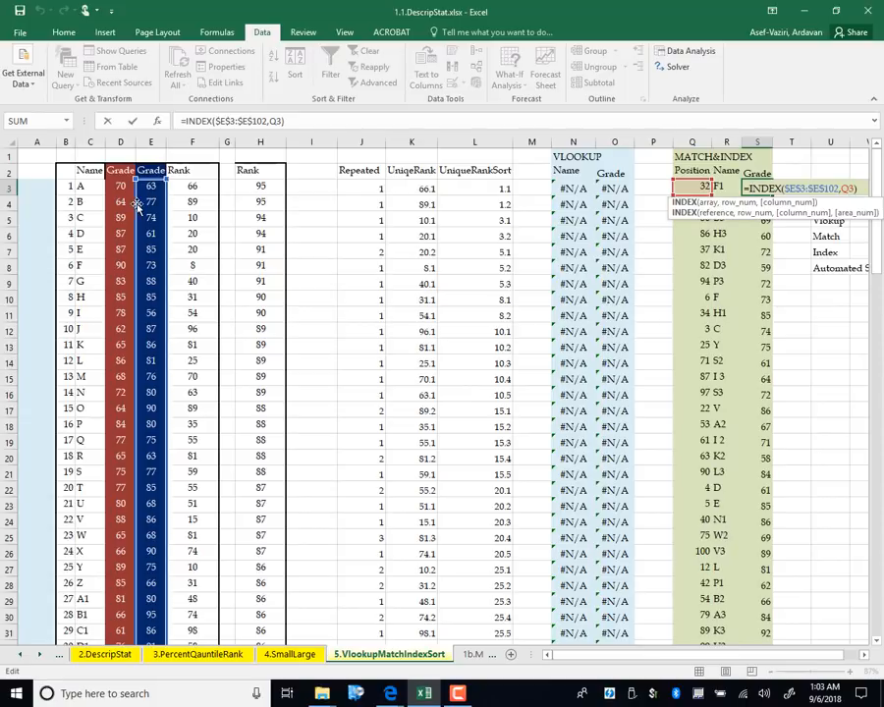
{"action": "left_click_drag", "start_coordinate": [138, 204], "coordinate": [132, 206]}
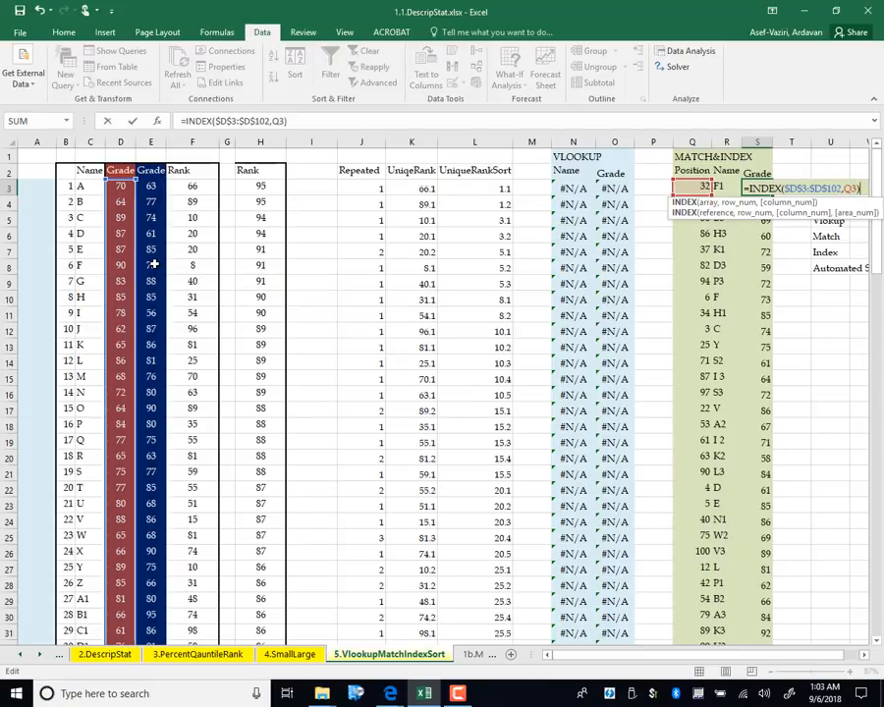
{"action": "key", "text": "Return"}
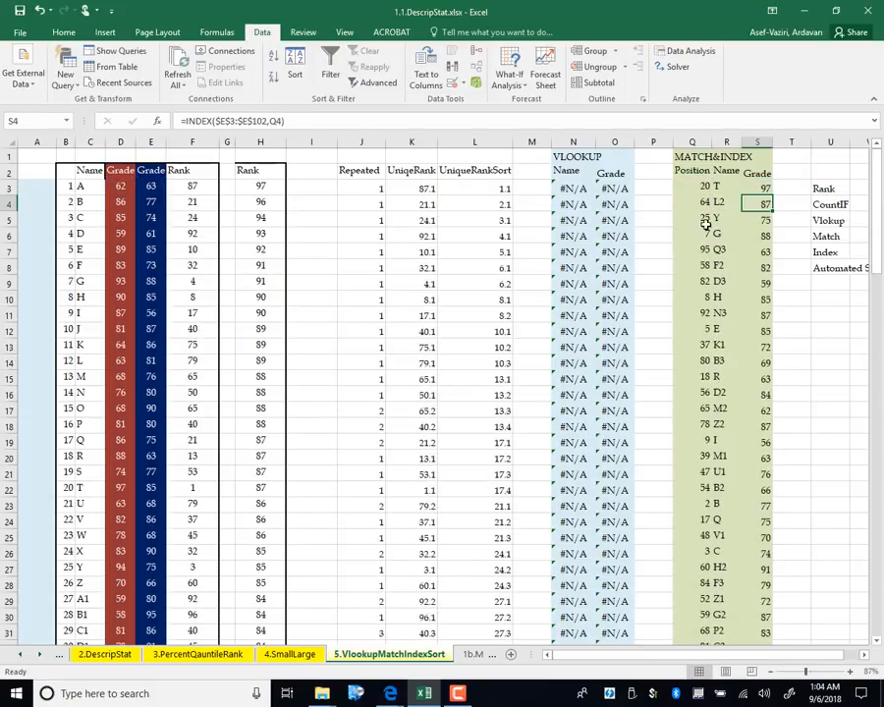
{"action": "left_click", "coordinate": [761, 188]}
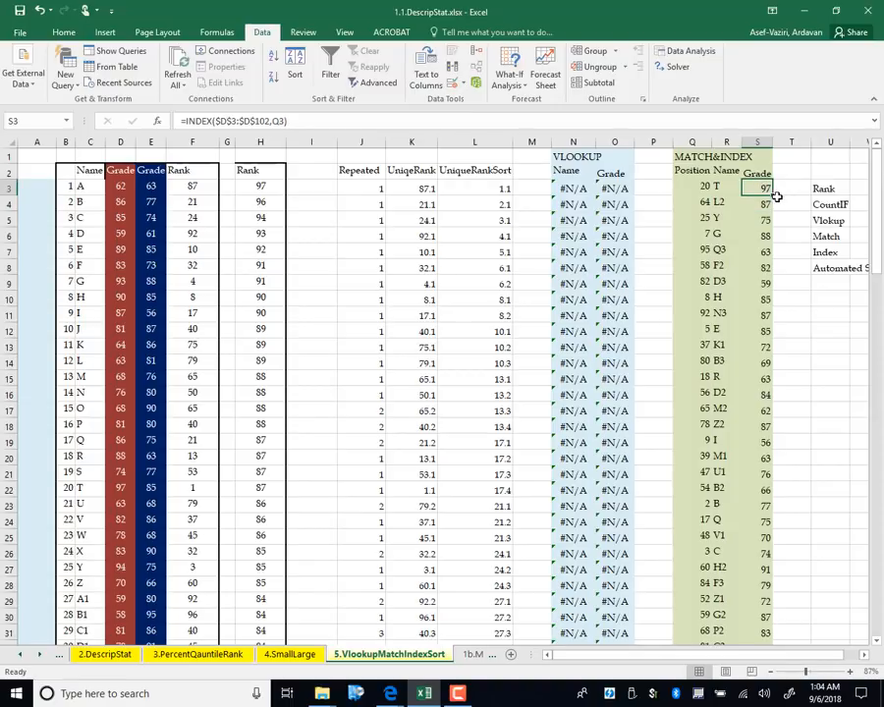
{"action": "key", "text": "ctrl+shift+Down"}
{"action": "key", "text": "ctrl+d"}
{"action": "left_click", "coordinate": [827, 344]}
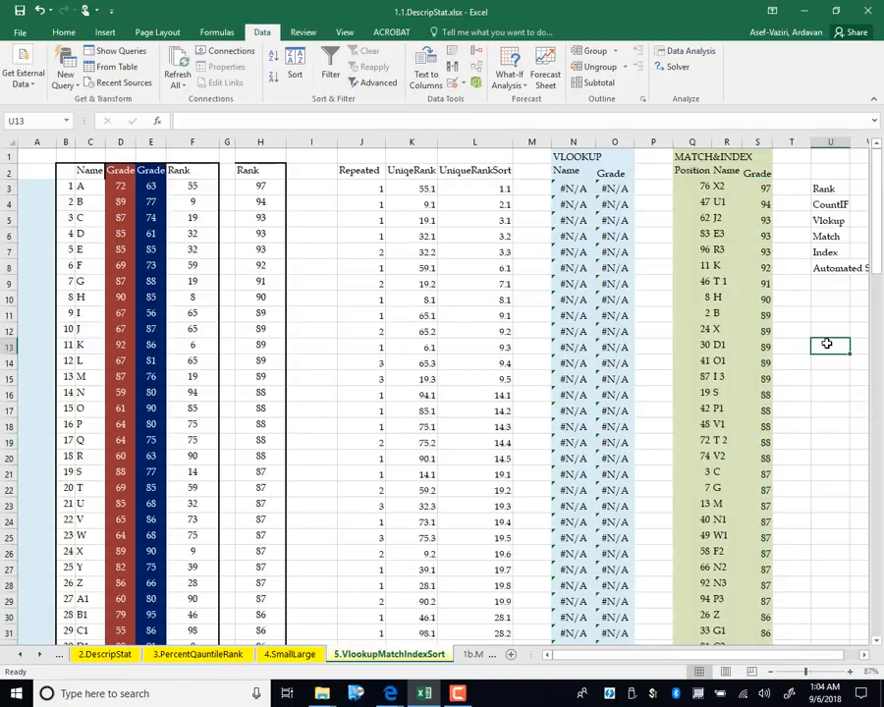
Recalculate with F9 six times, watching the MATCH&INDEX list re-sort by grade
{"action": "key", "text": "F9"}
{"action": "key", "text": "F9"}
{"action": "key", "text": "F9"}
{"action": "key", "text": "F9"}
{"action": "key", "text": "F9"}
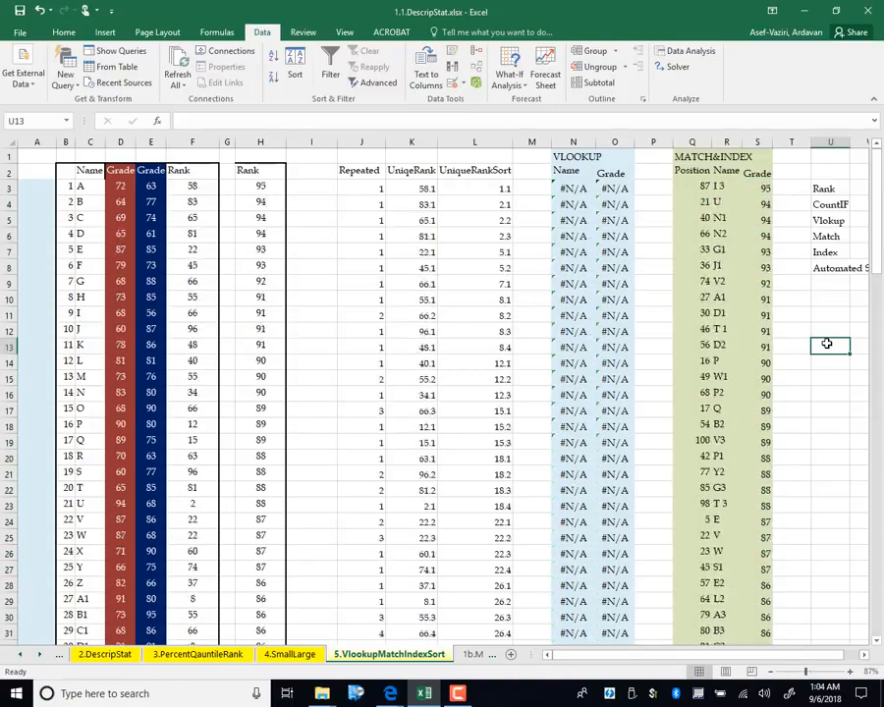
{"action": "key", "text": "F9"}
{"action": "key", "text": "F9"}
{"action": "key", "text": "F9"}
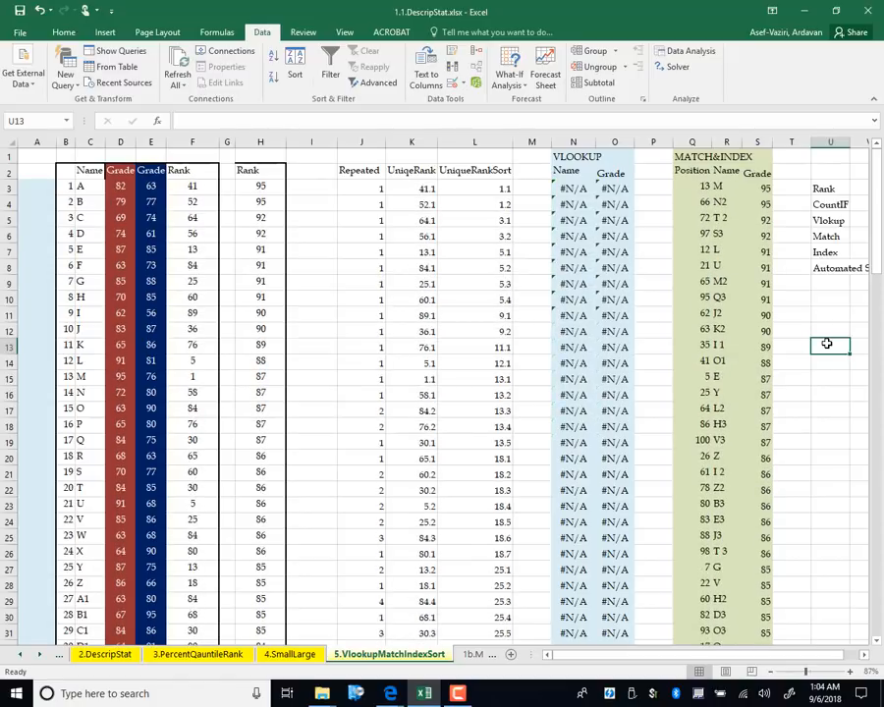
{"action": "key", "text": "F9"}
{"action": "key", "text": "F9"}
{"action": "key", "text": "F9"}
{"action": "key", "text": "F9"}
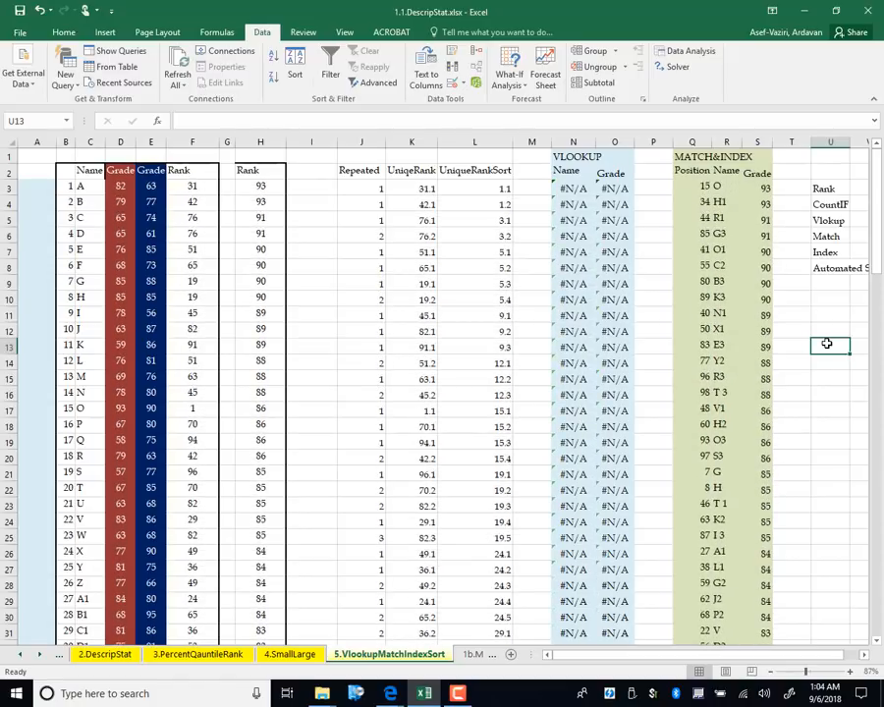
{"action": "key", "text": "F9"}
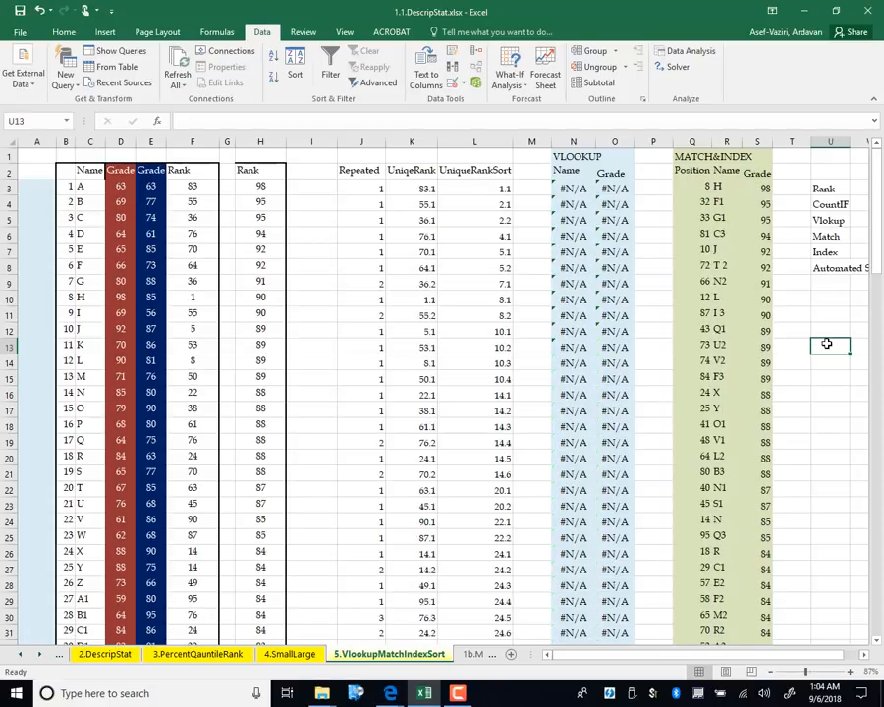
{"action": "key", "text": "F9"}
{"action": "key", "text": "F9"}
{"action": "key", "text": "F9"}
{"action": "key", "text": "F9"}
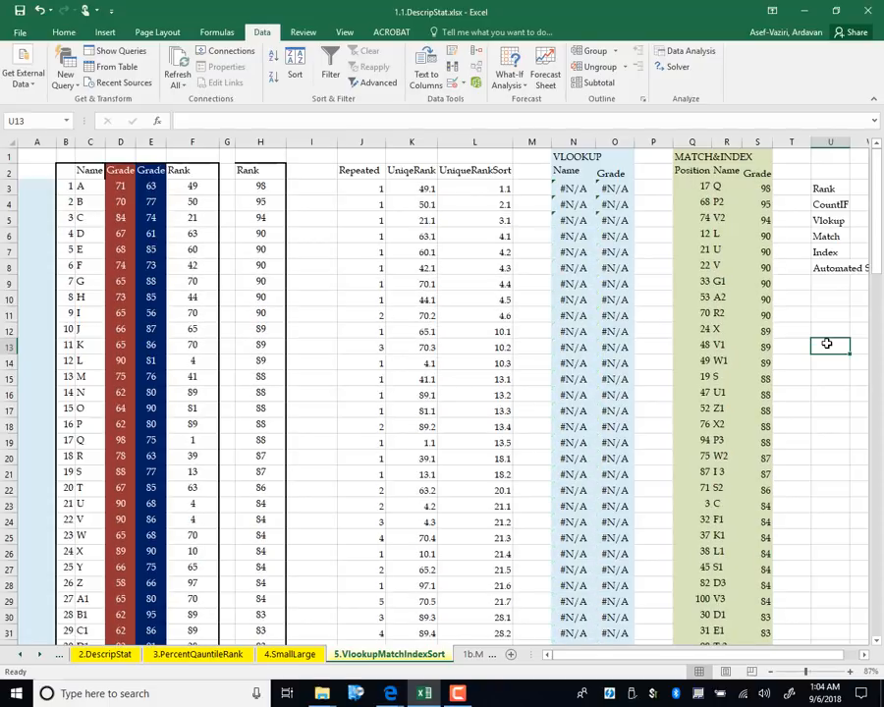
{"action": "key", "text": "F9"}
{"action": "key", "text": "F9"}
{"action": "key", "text": "F9"}
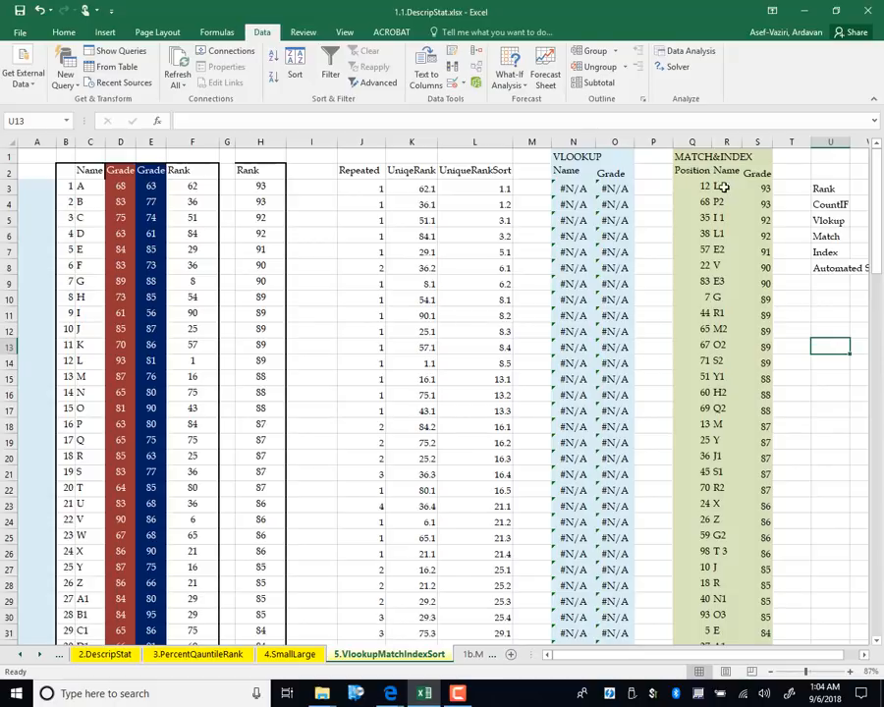
Copy the MATCH(L3,$K$3:$K$102,0) expression from Q3's formula
{"action": "left_click", "coordinate": [723, 186]}
{"action": "double_click", "coordinate": [723, 185]}
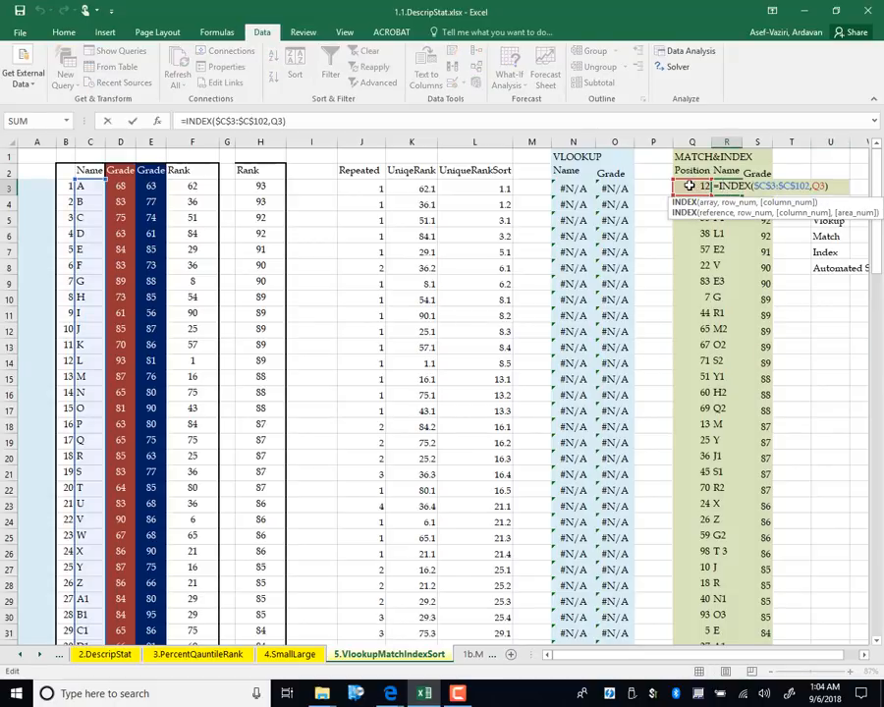
{"action": "key", "text": "Return"}
{"action": "left_click", "coordinate": [690, 186]}
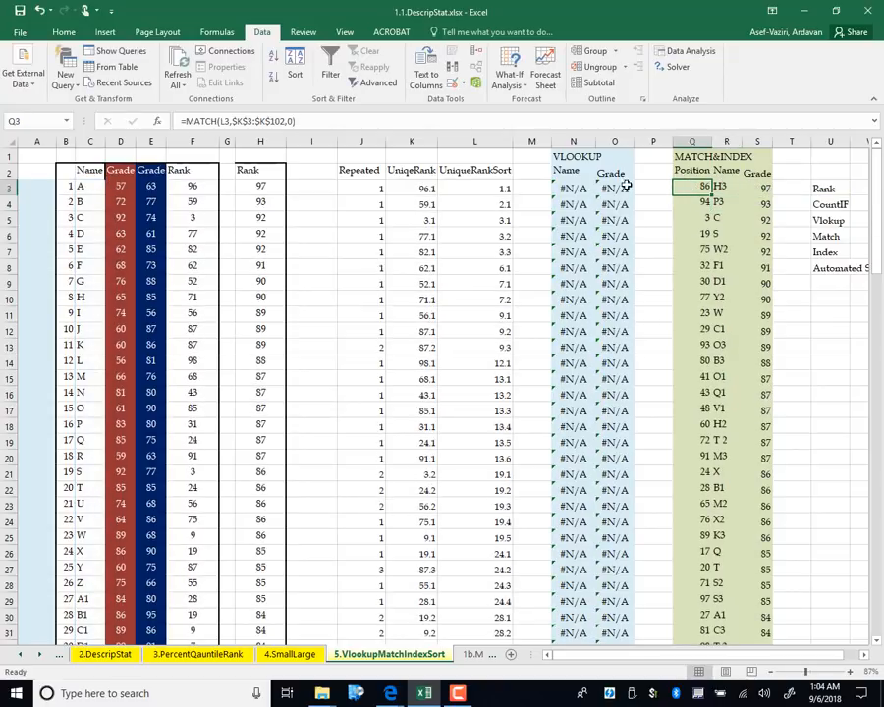
{"action": "left_click_drag", "start_coordinate": [306, 122], "coordinate": [185, 122]}
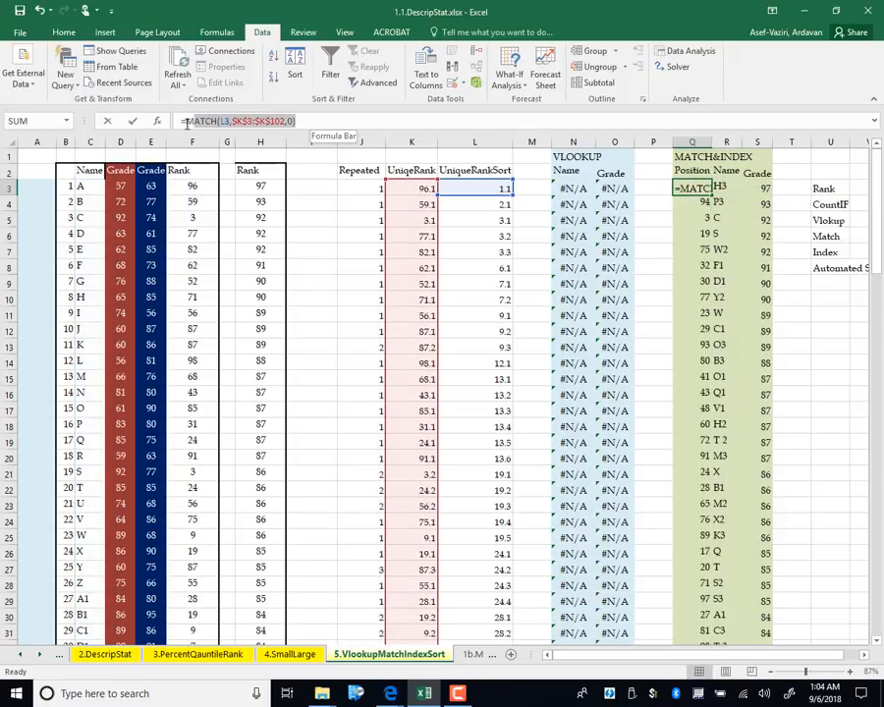
{"action": "right_click", "coordinate": [194, 120]}
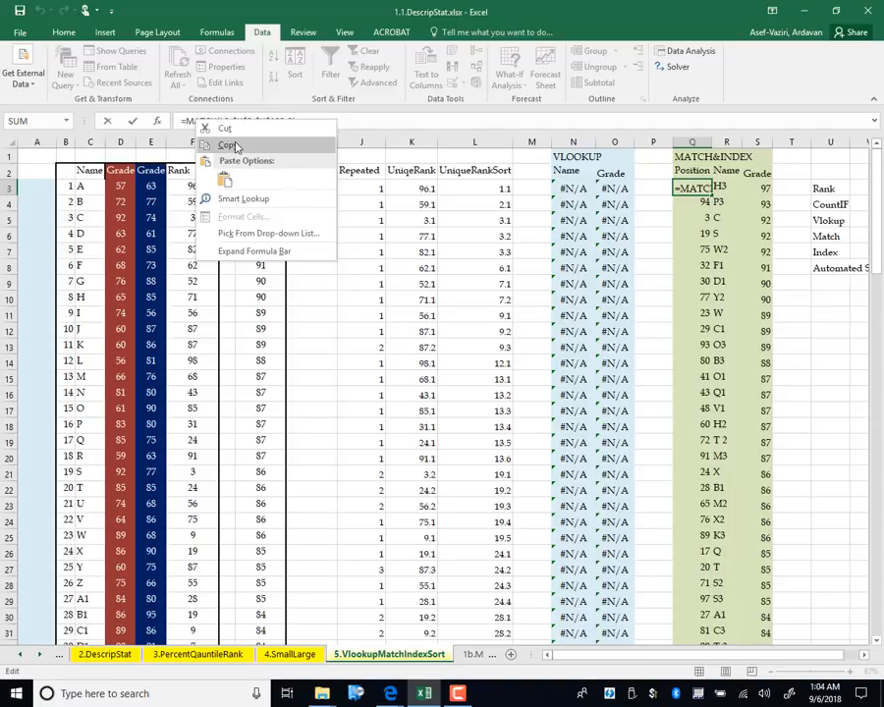
{"action": "left_click", "coordinate": [233, 146]}
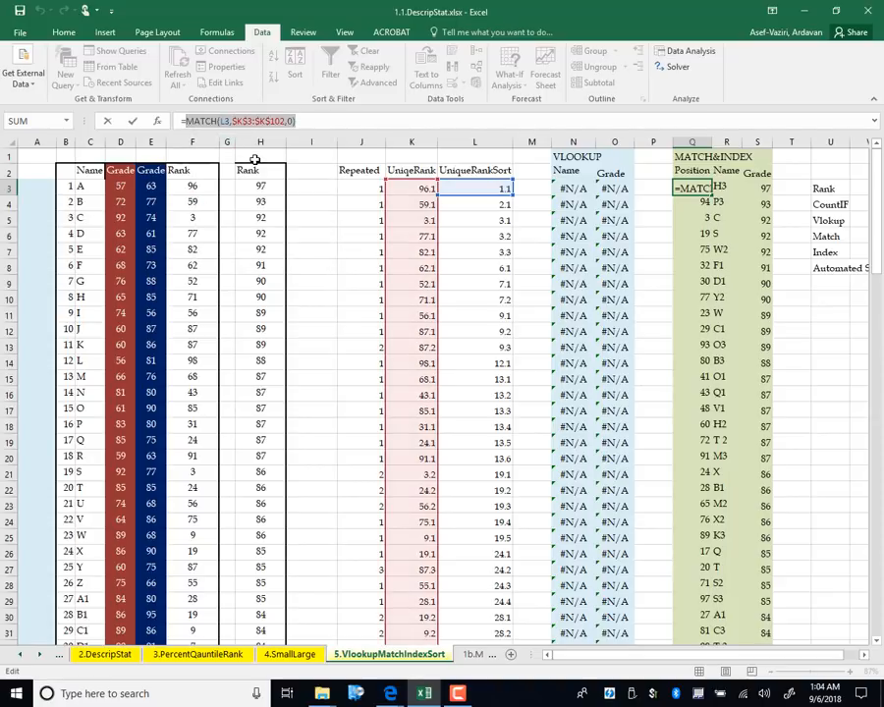
{"action": "key", "text": "Return"}
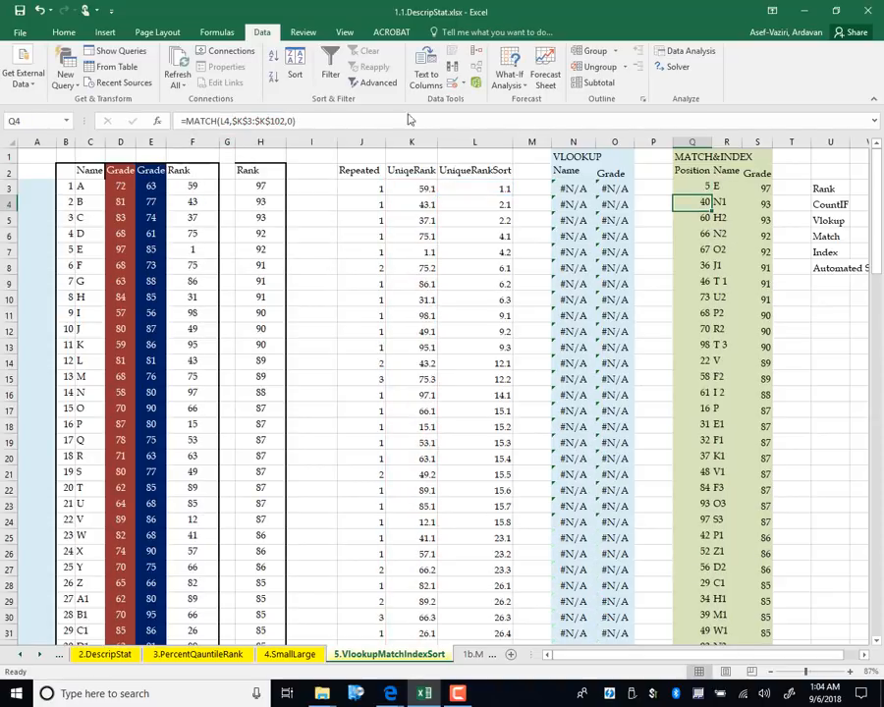
Replace Q3 in R3 with the MATCH expression, =INDEX($C$3:$C$102,MATCH(L3,$K$3:$K$102,0)), and fill down
{"action": "left_click", "coordinate": [724, 186]}
{"action": "double_click", "coordinate": [722, 187]}
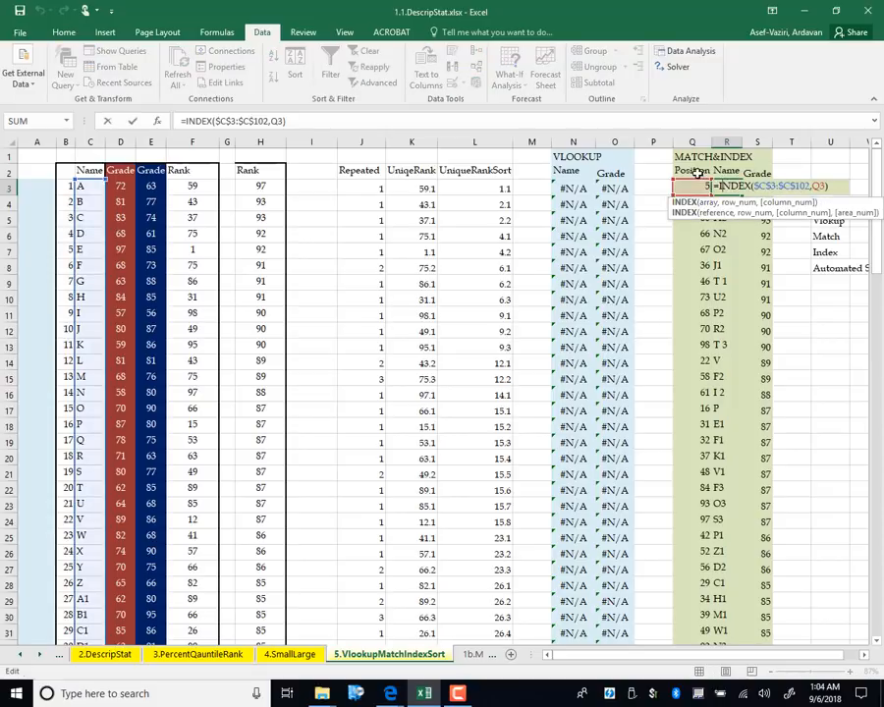
{"action": "left_click", "coordinate": [827, 186]}
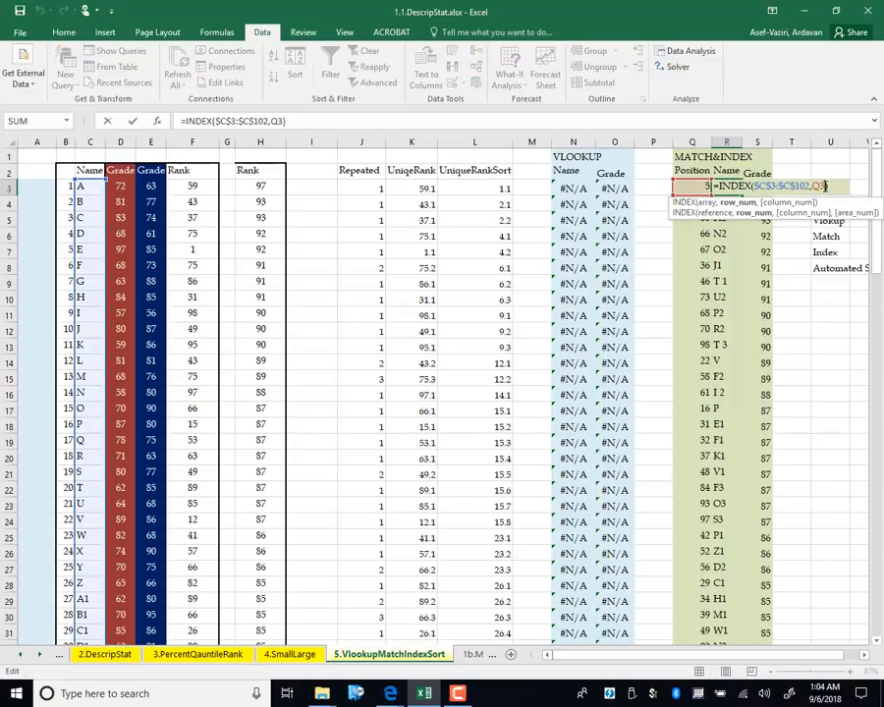
{"action": "key", "text": "BackSpace"}
{"action": "key", "text": "BackSpace"}
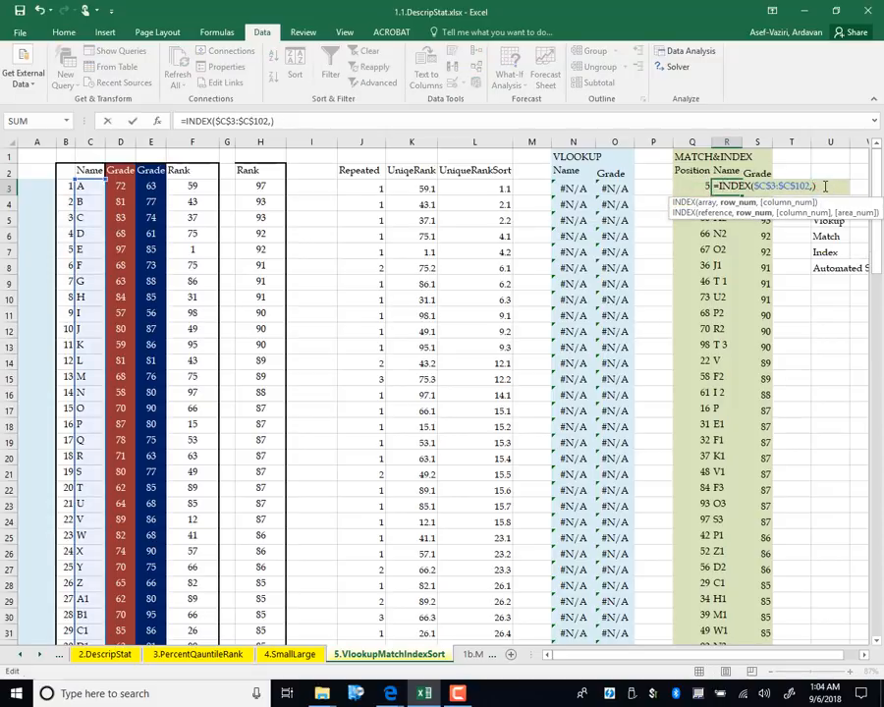
{"action": "key", "text": "ctrl+v"}
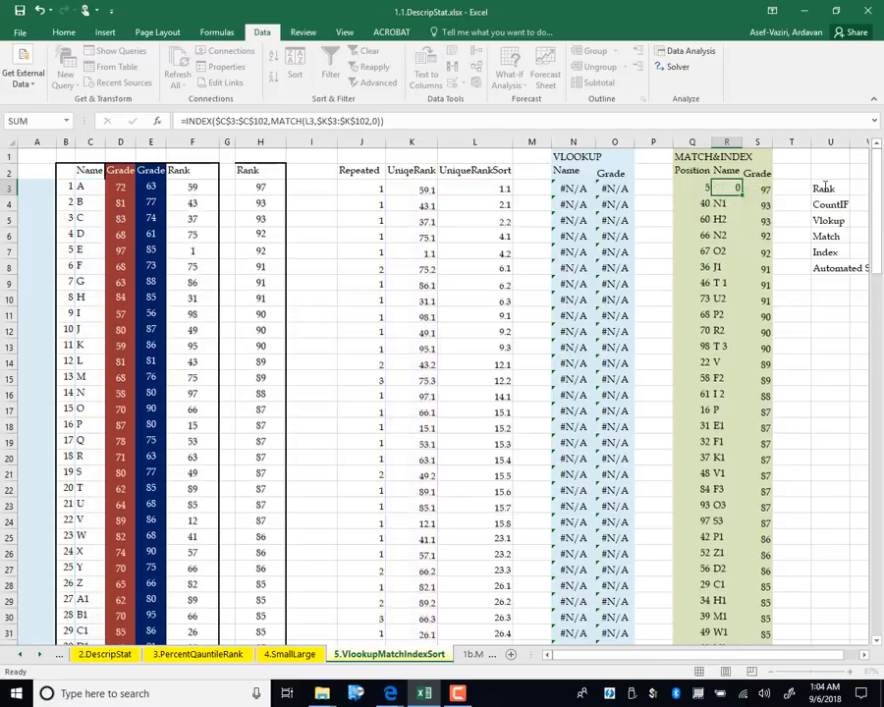
{"action": "key", "text": "Return"}
{"action": "left_click", "coordinate": [725, 186]}
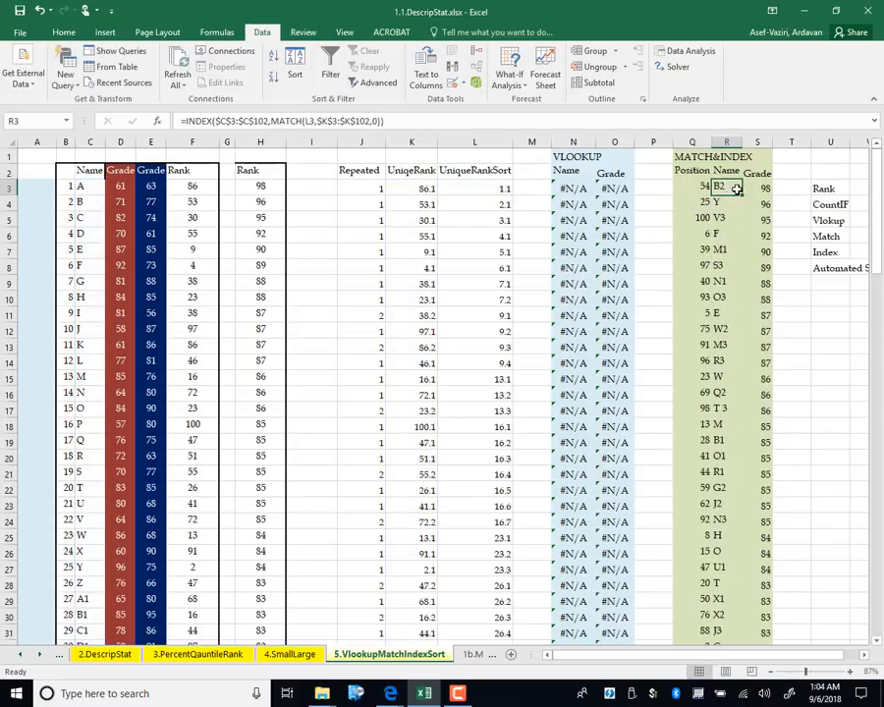
{"action": "double_click", "coordinate": [744, 199]}
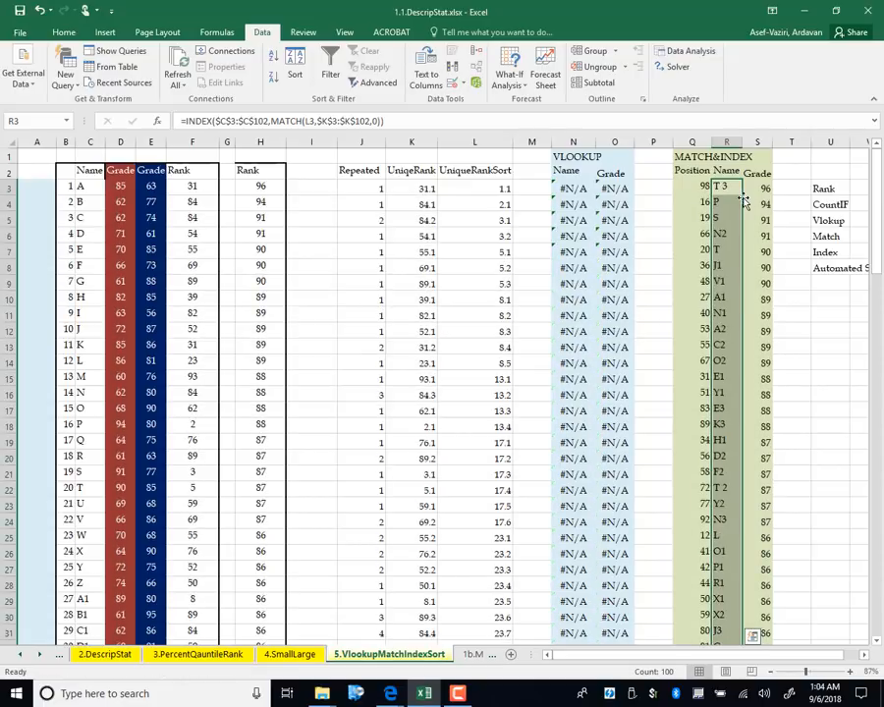
{"action": "left_click", "coordinate": [753, 189]}
Replace Q3 in the S3 grade formula with MATCH(L3,$K$3:$K$102,0) and fill it down to S102
{"action": "double_click", "coordinate": [753, 189]}
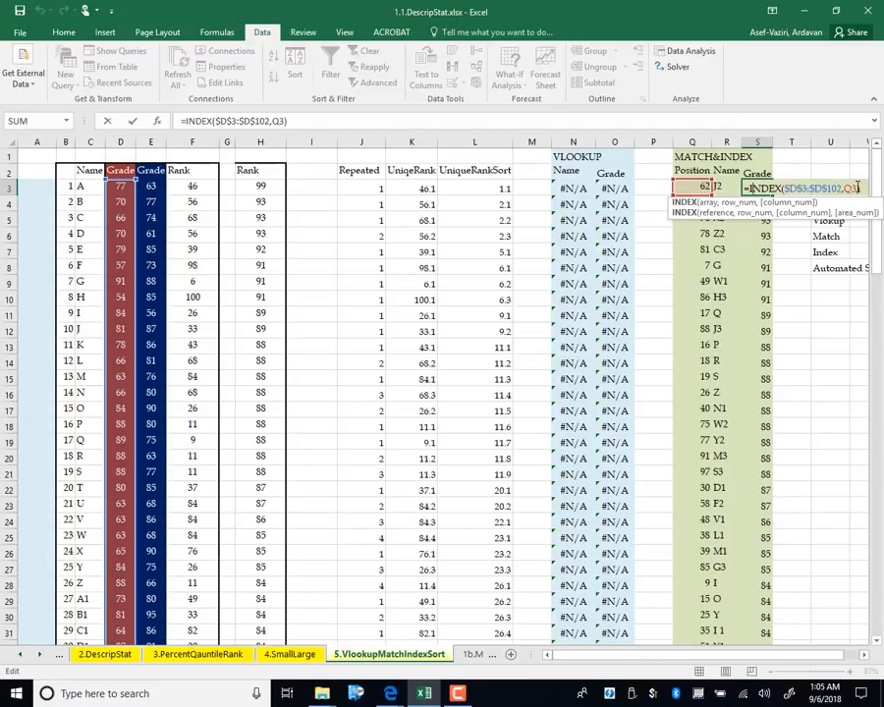
{"action": "left_click", "coordinate": [847, 189]}
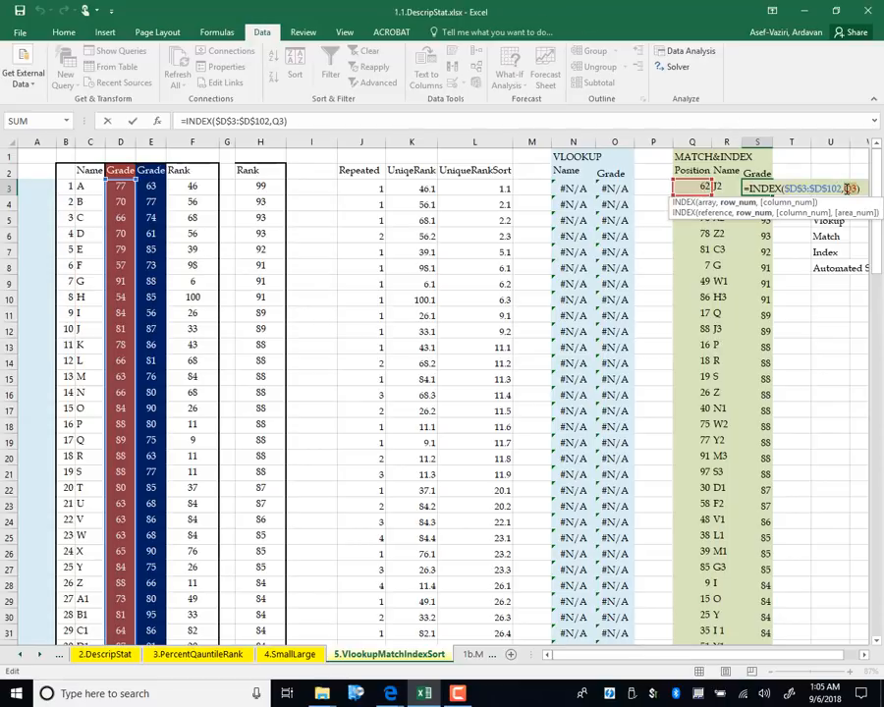
{"action": "key", "text": "ctrl+v"}
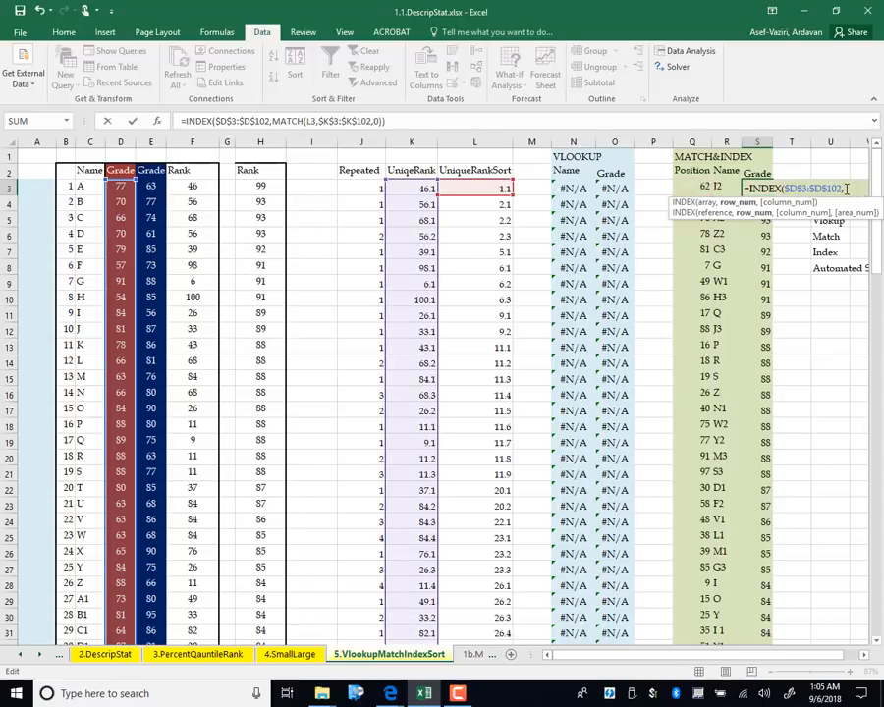
{"action": "key", "text": "Return"}
{"action": "left_click", "coordinate": [761, 189]}
{"action": "double_click", "coordinate": [772, 197]}
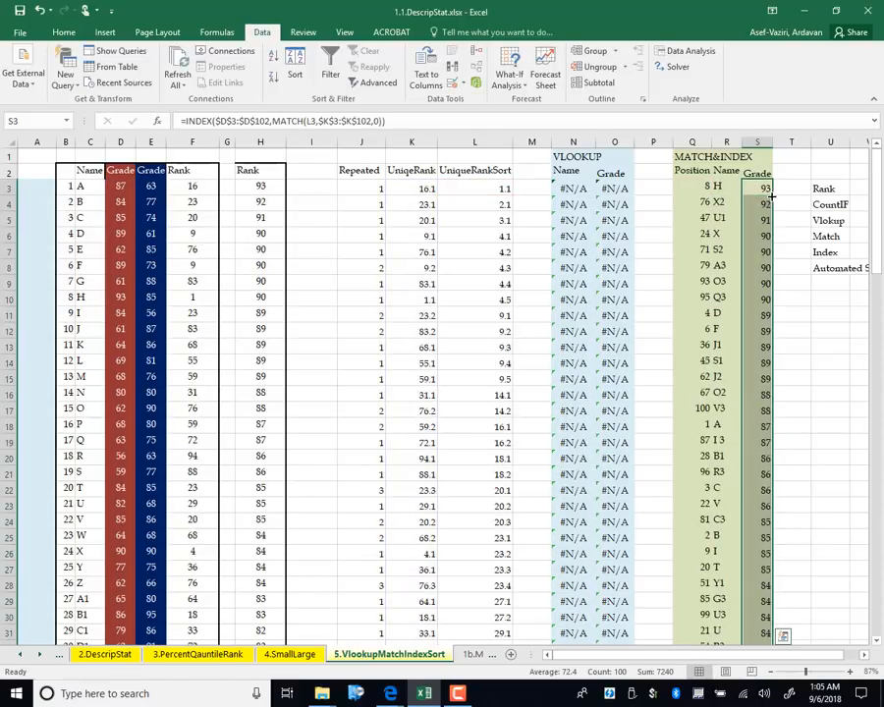
{"action": "left_click", "coordinate": [693, 142]}
Delete the Position column and recalculate with F9 to confirm the Name and Grade lists still sort
{"action": "right_click", "coordinate": [698, 144]}
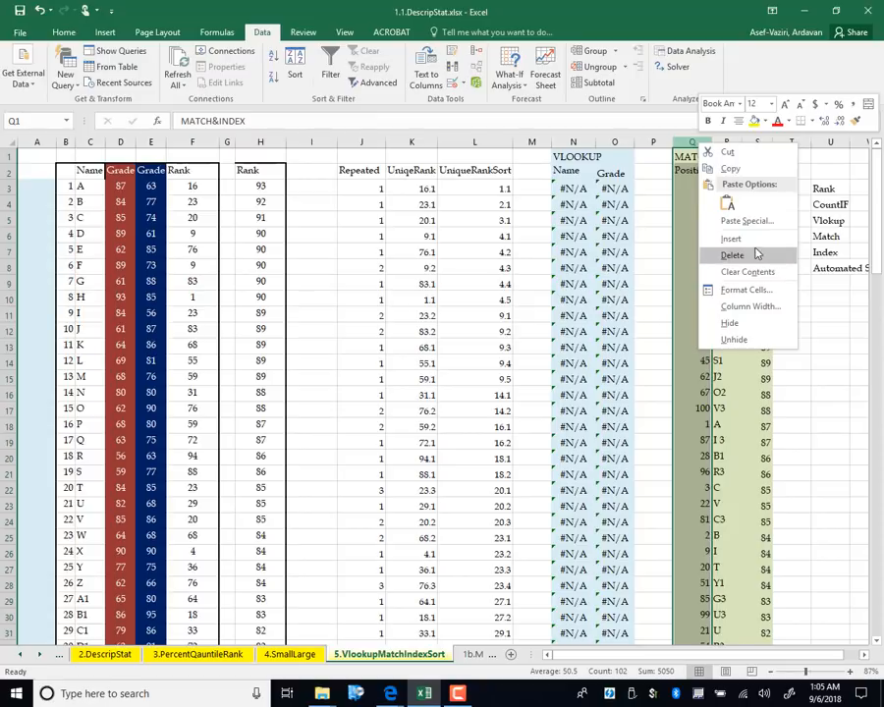
{"action": "left_click", "coordinate": [758, 254]}
{"action": "left_click", "coordinate": [830, 330]}
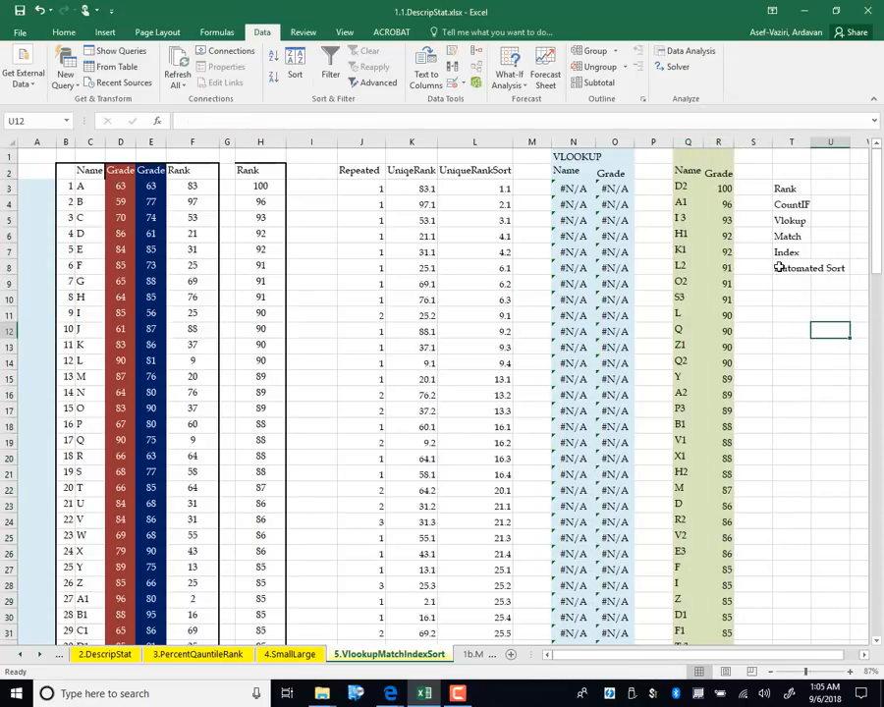
{"action": "key", "text": "F9"}
{"action": "key", "text": "F9"}
{"action": "key", "text": "F9"}
{"action": "key", "text": "F9"}
{"action": "key", "text": "F9"}
{"action": "key", "text": "F9"}
{"action": "key", "text": "F9"}
{"action": "key", "text": "F9"}
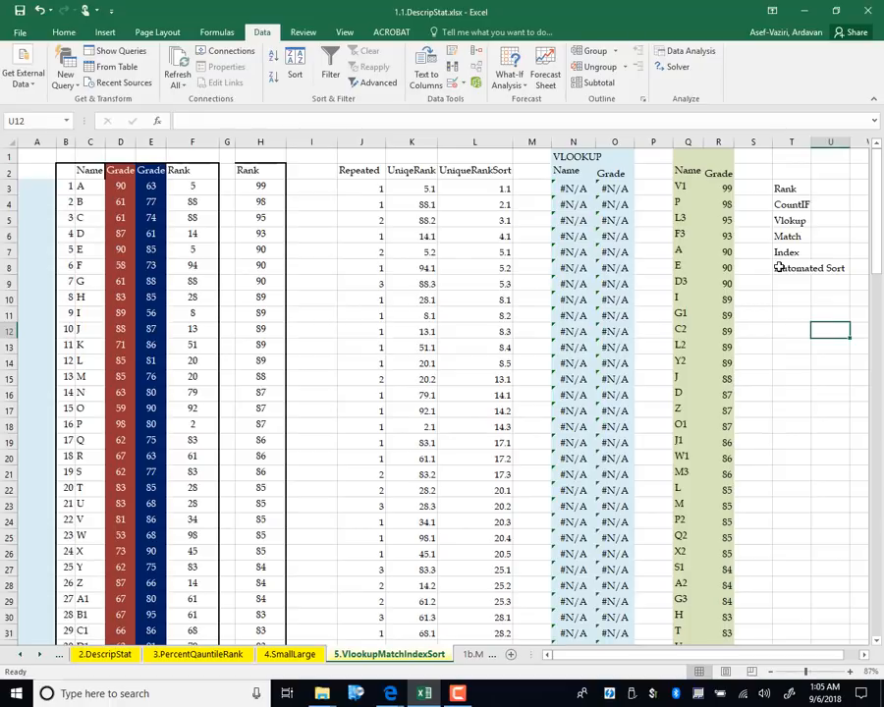
{"action": "left_click_drag", "start_coordinate": [574, 143], "coordinate": [615, 146]}
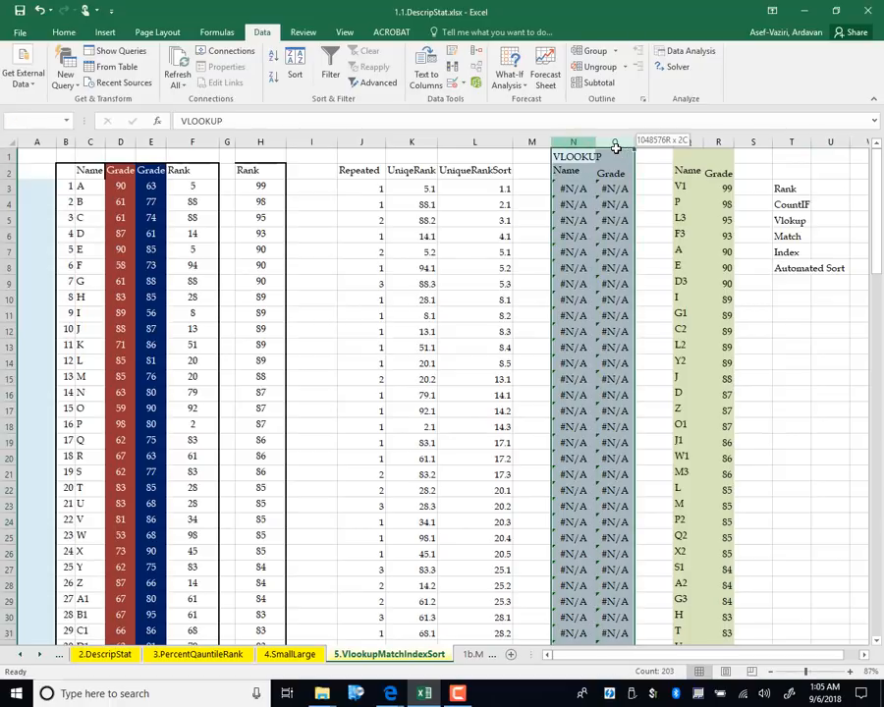
{"action": "left_click", "coordinate": [32, 190]}
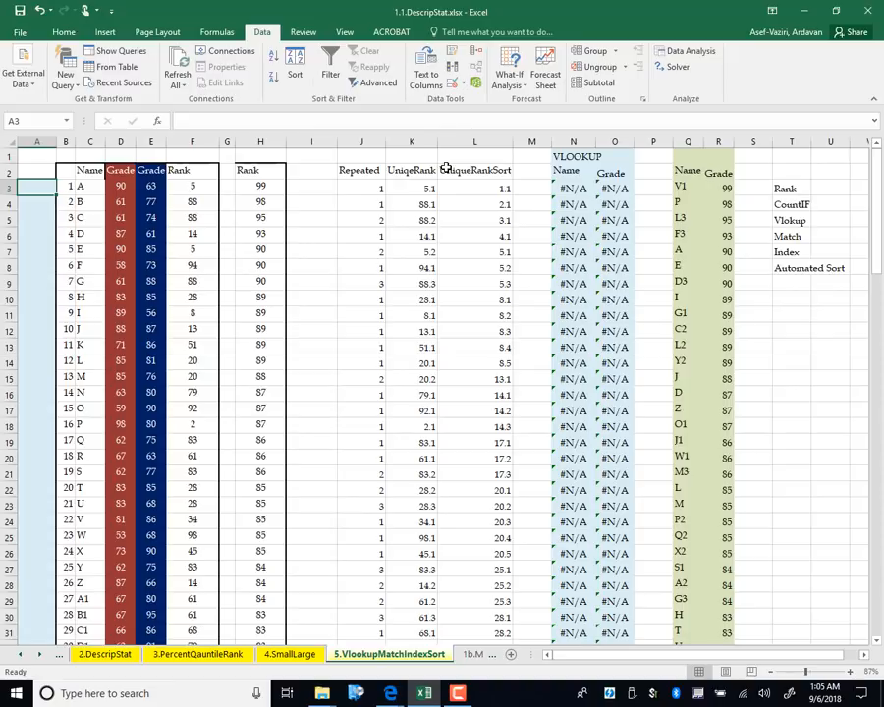
Enter =K3 in A3, fill it down column A, then recalculate with F9
{"action": "type", "text": "="}
{"action": "left_click", "coordinate": [393, 187]}
{"action": "key", "text": "Return"}
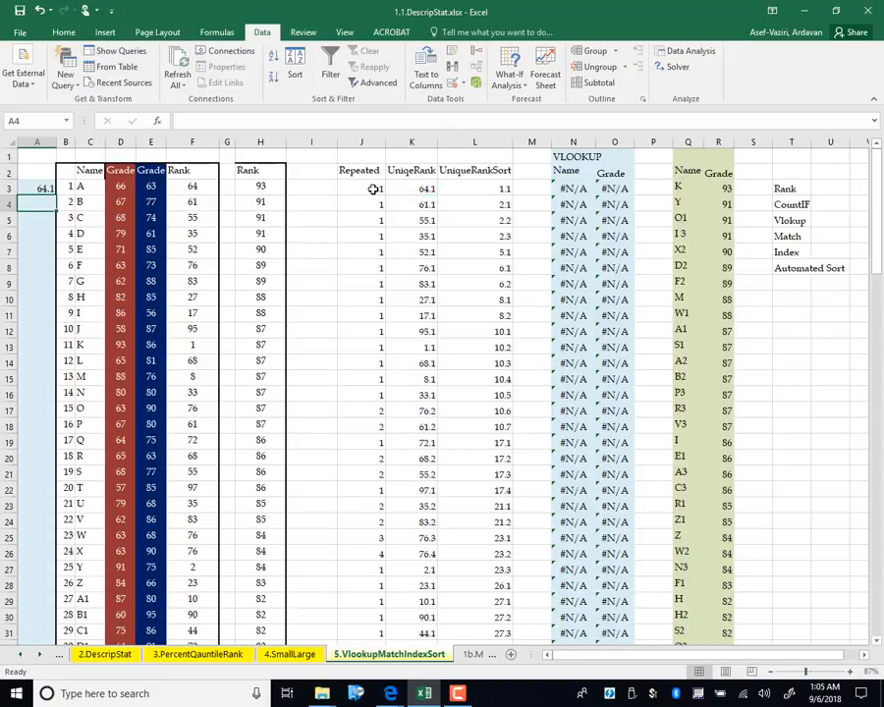
{"action": "left_click", "coordinate": [44, 189]}
{"action": "double_click", "coordinate": [56, 194]}
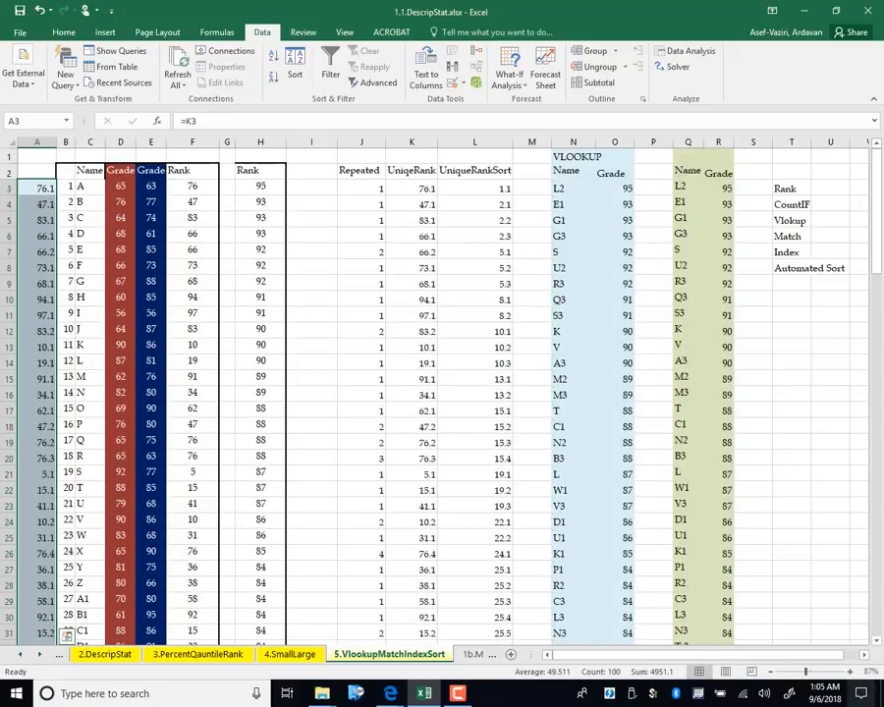
{"action": "left_click_drag", "start_coordinate": [829, 424], "coordinate": [819, 412]}
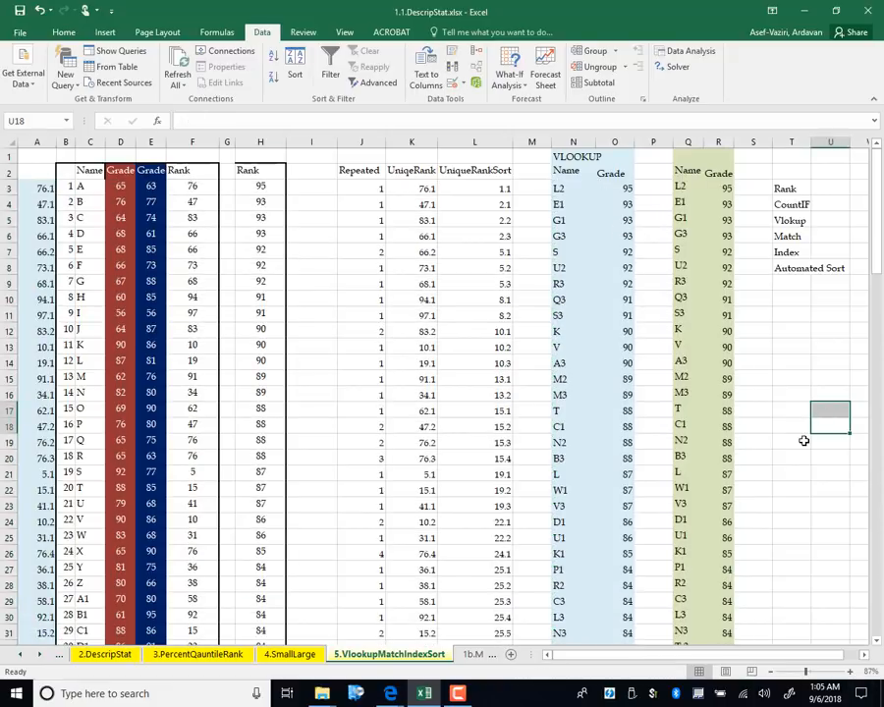
{"action": "key", "text": "F9"}
{"action": "key", "text": "F9"}
{"action": "key", "text": "F9"}
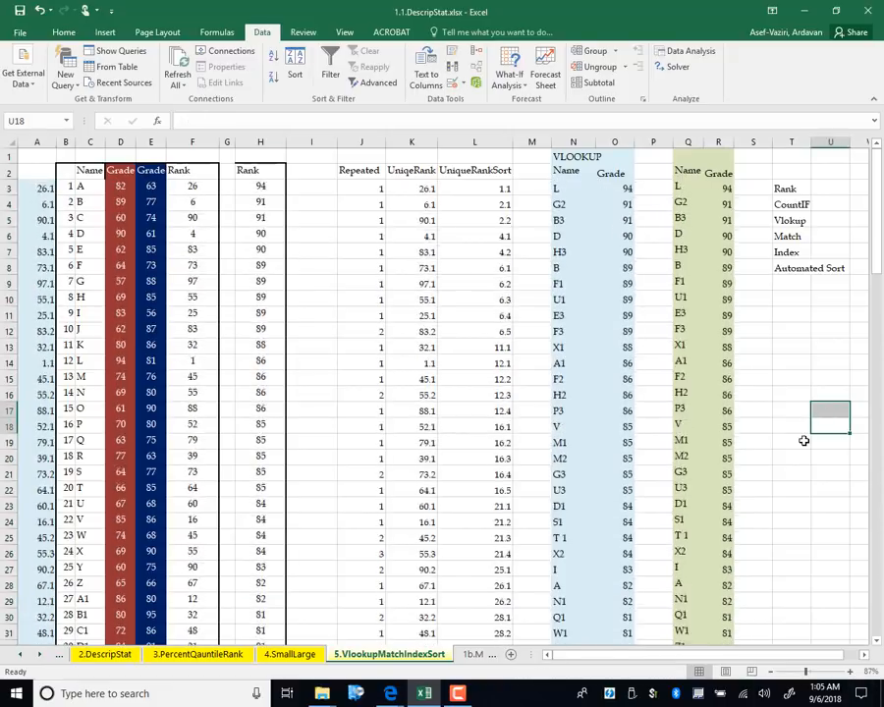
Recalculate with F9 and inspect the =F12+J12/10 unique-rank formula in K12
{"action": "key", "text": "F9"}
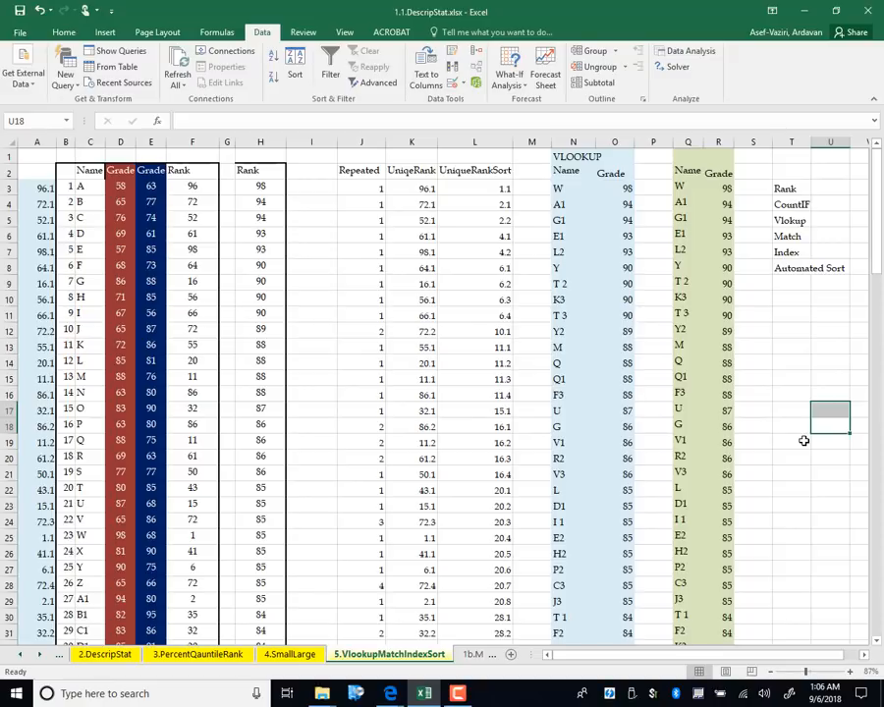
{"action": "left_click", "coordinate": [429, 332]}
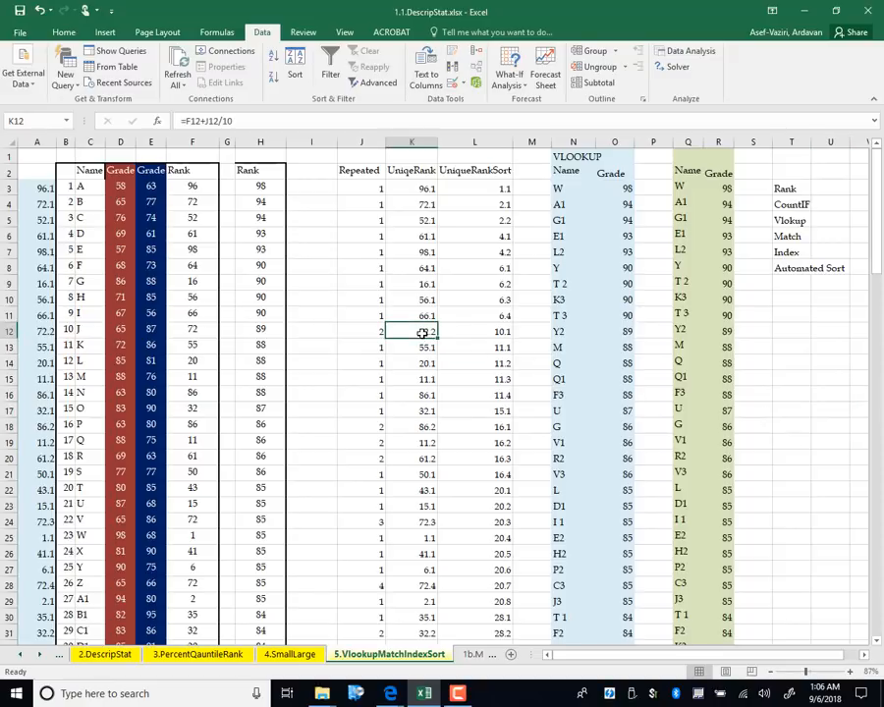